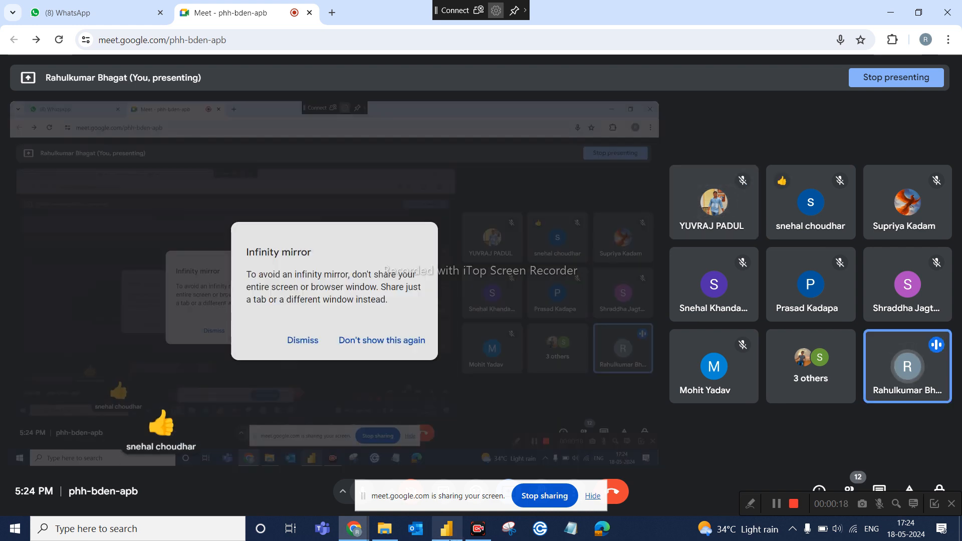
- Admit the waiting participant to the Google Meet call and dismiss the infinity mirror warning
click(447, 529)
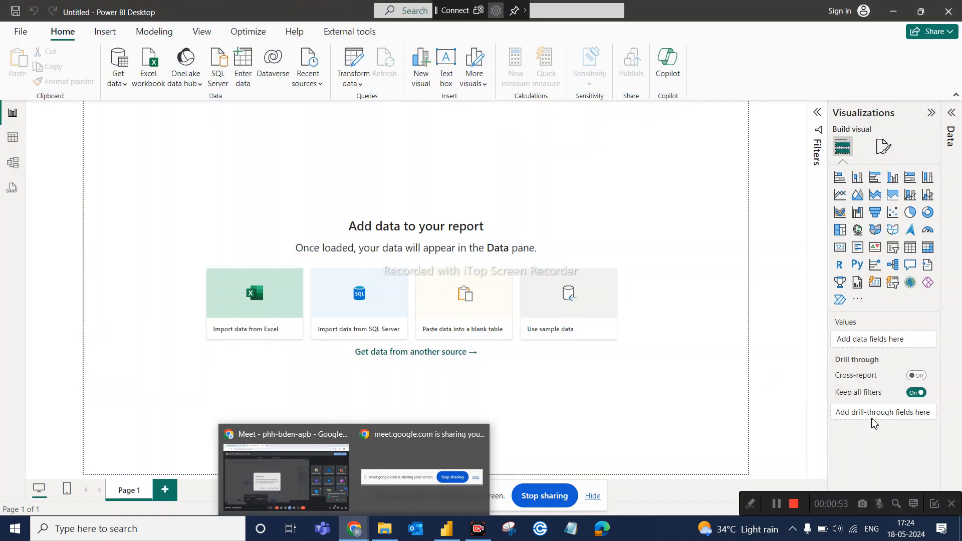
mouse_move(316, 490)
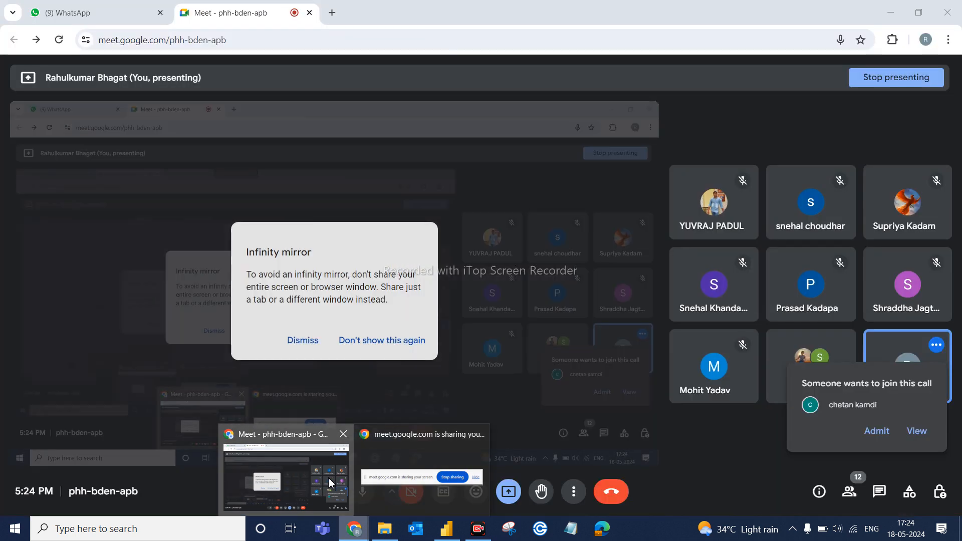
click(329, 477)
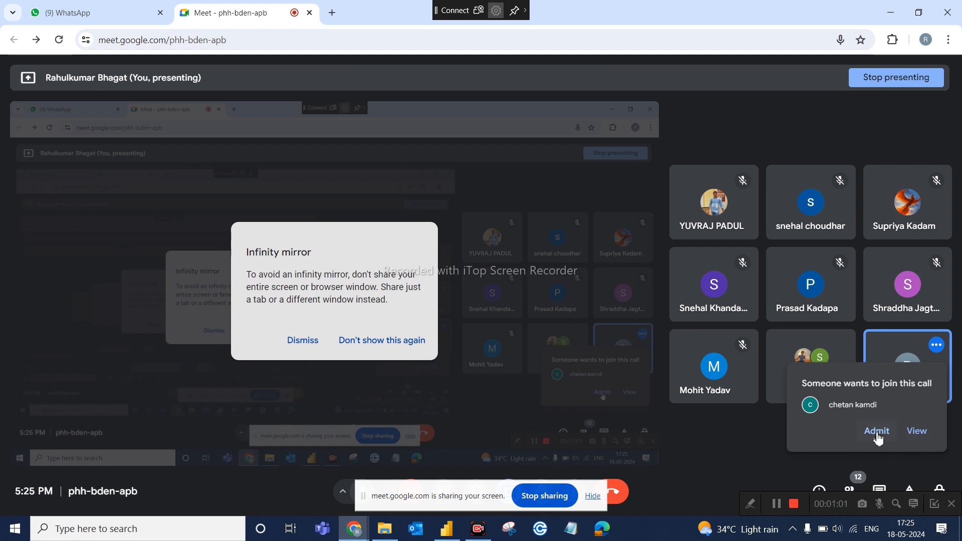
click(930, 437)
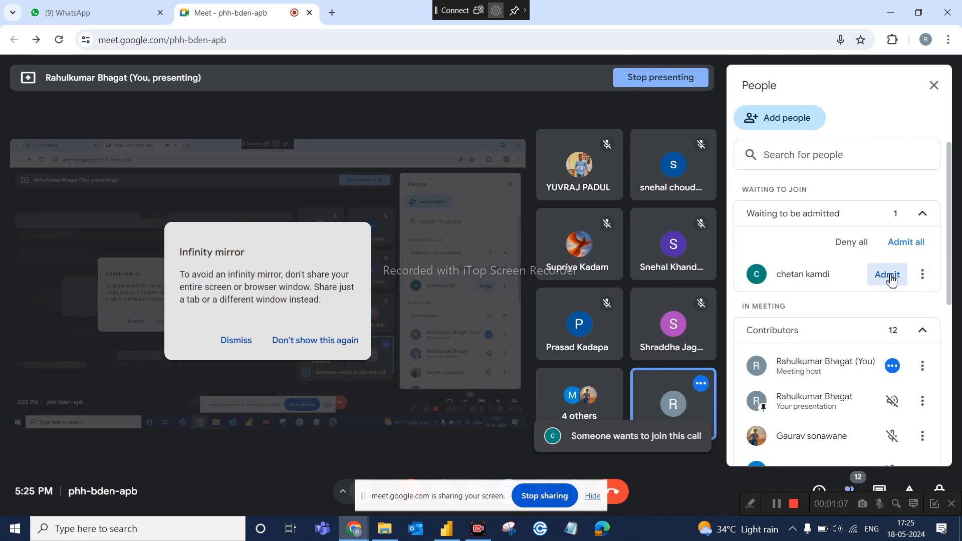
click(888, 275)
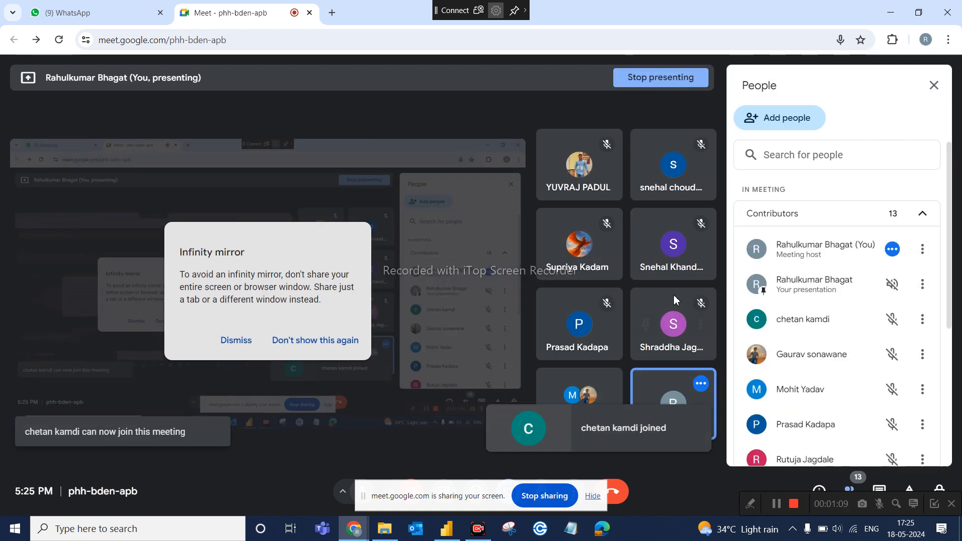
click(241, 340)
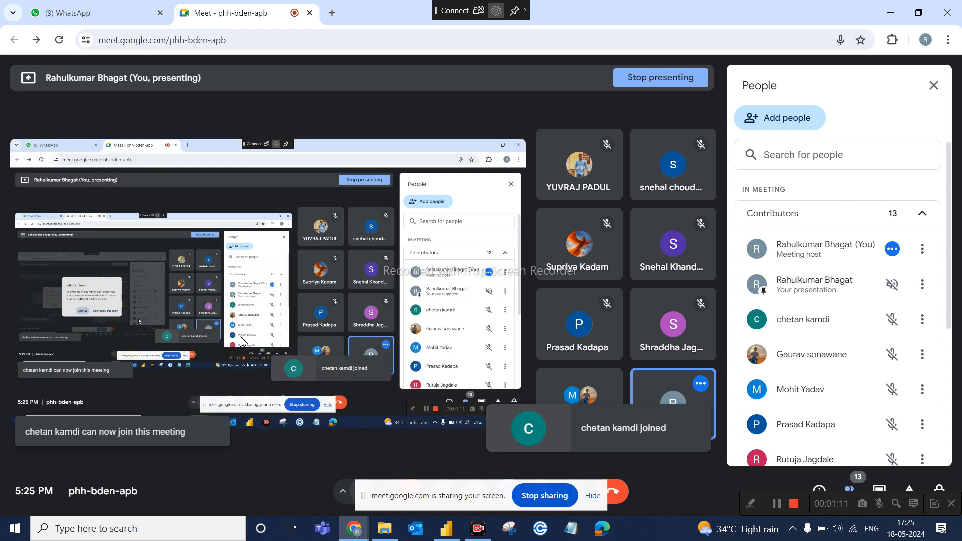
- Switch to Power BI Desktop and add two new pages, Page 2 and Page 3, to the report
click(447, 532)
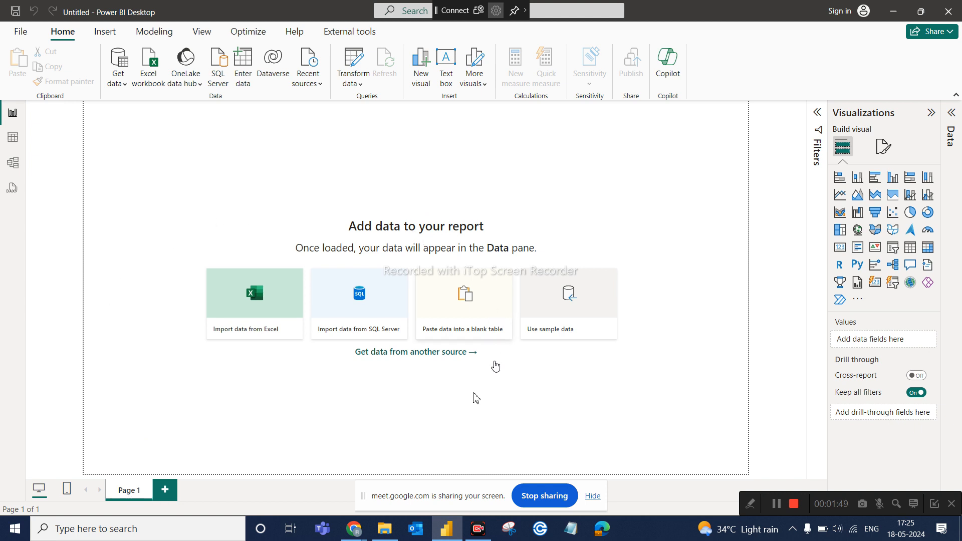
click(168, 492)
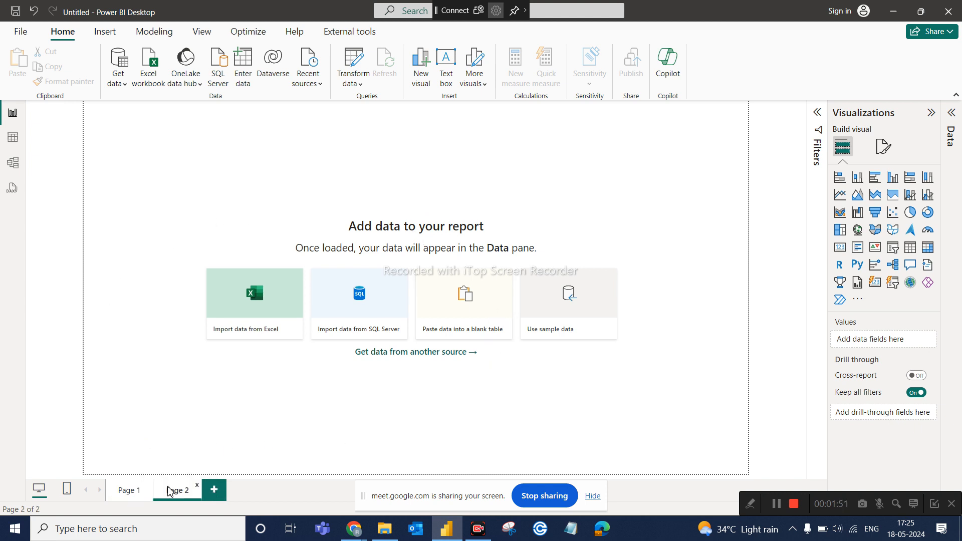
click(213, 493)
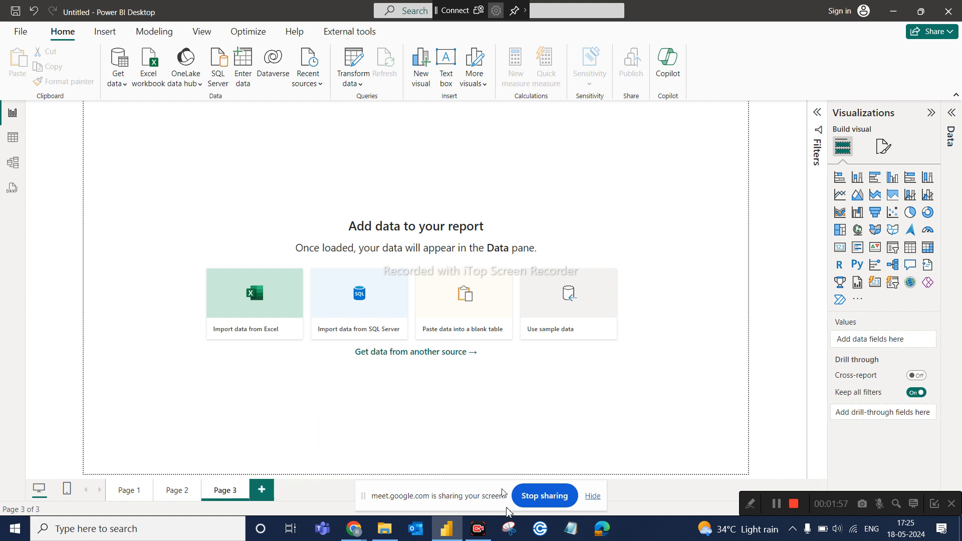
- Switch to the Google Meet call and admit the next person waiting to join
mouse_move(354, 528)
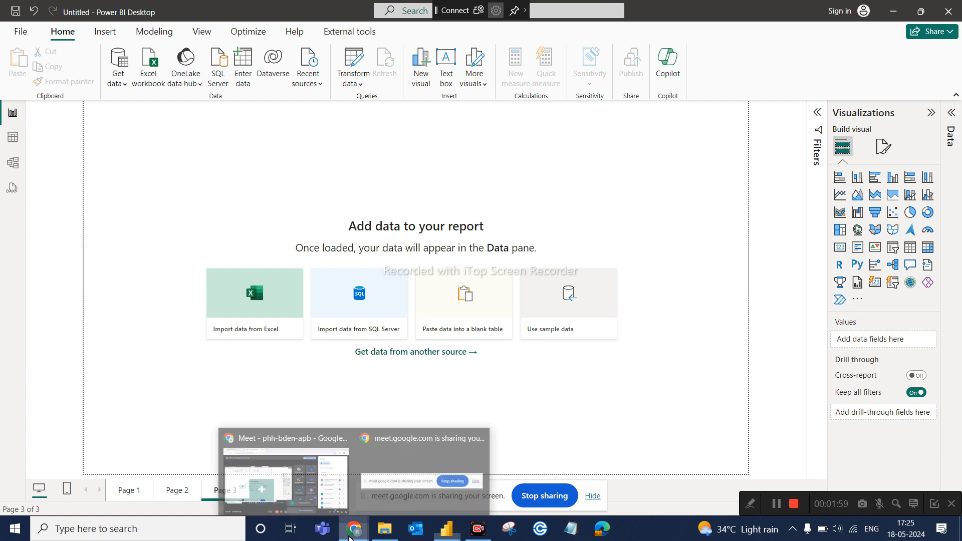
click(319, 484)
click(897, 283)
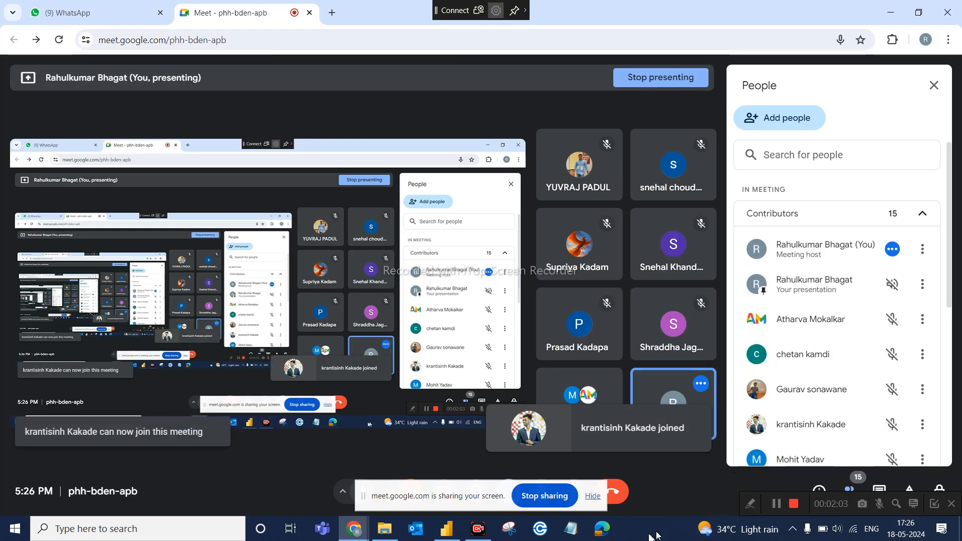
- Switch to Power BI Desktop and look at the Table view and the Model view with its Properties pane collapsed
click(441, 534)
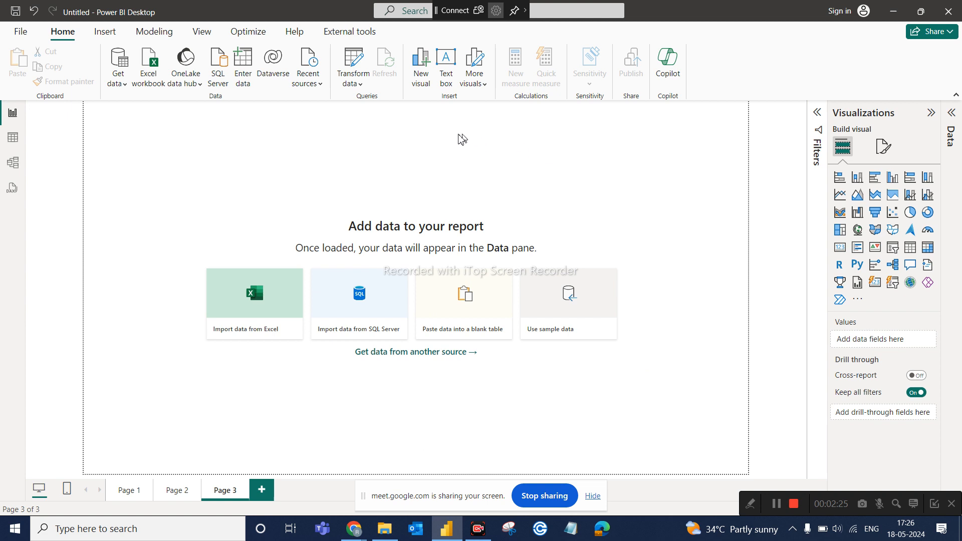
click(13, 137)
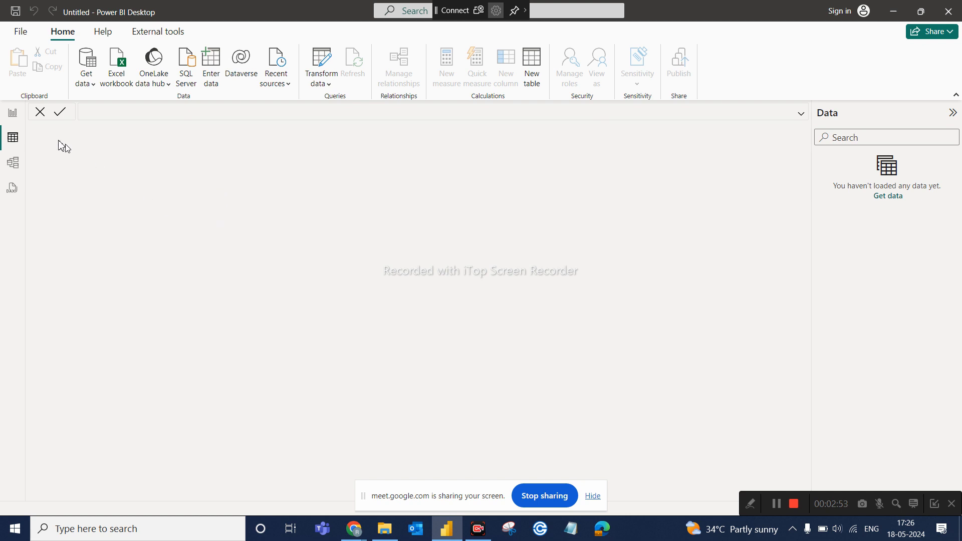
click(16, 169)
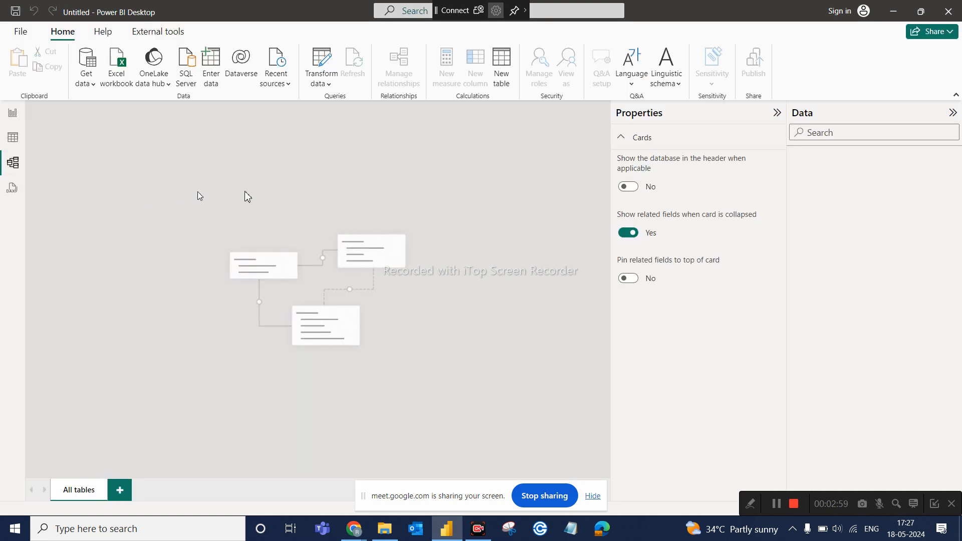
click(777, 113)
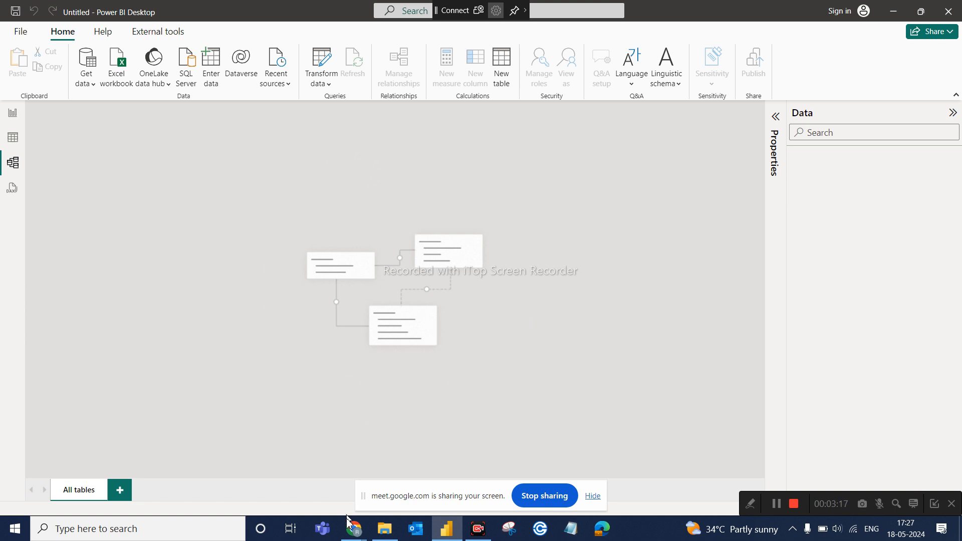
- Return to the Google Meet call and let in the participant who is waiting to be admitted
mouse_move(354, 529)
click(299, 470)
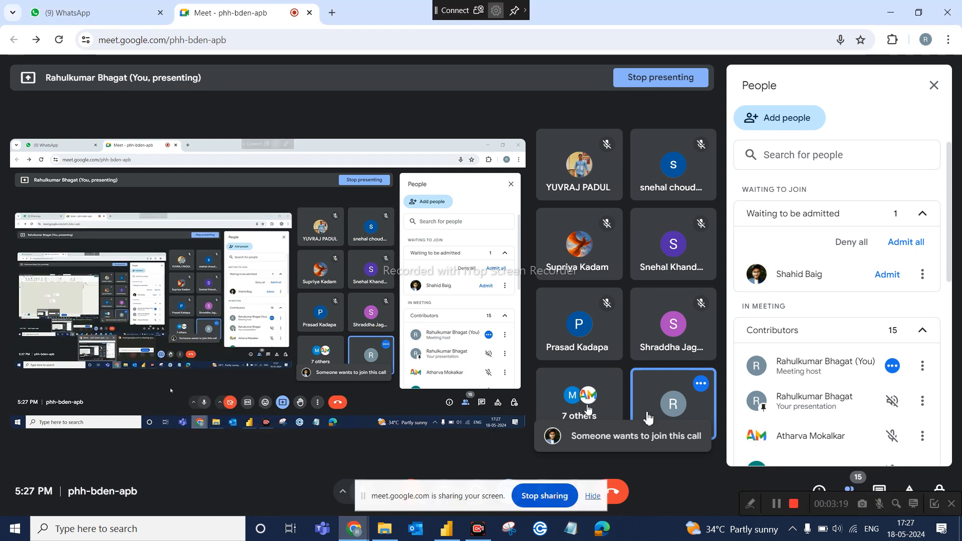
click(887, 274)
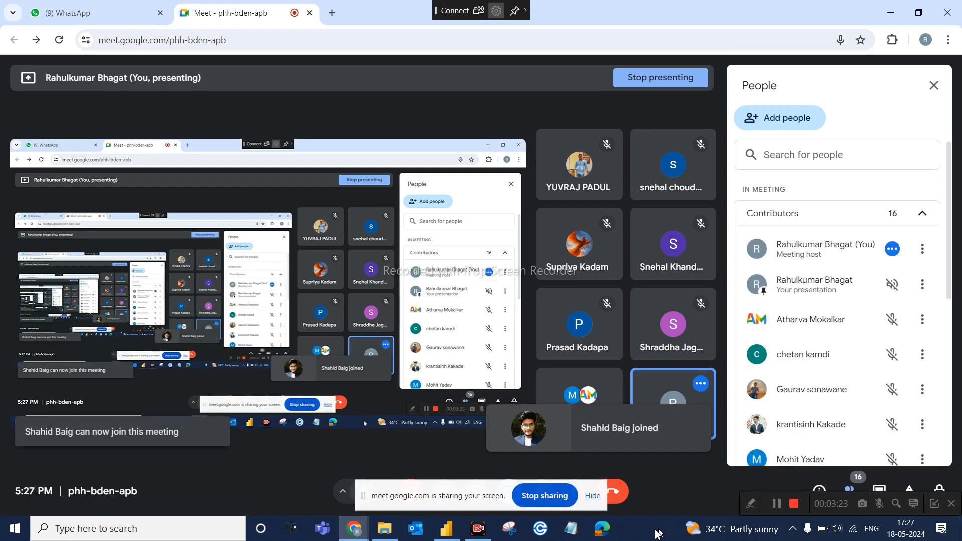
- In Power BI Desktop, view the DAX Query view without its introduction, revisit the Table and Model views, and return to the Report view
click(445, 532)
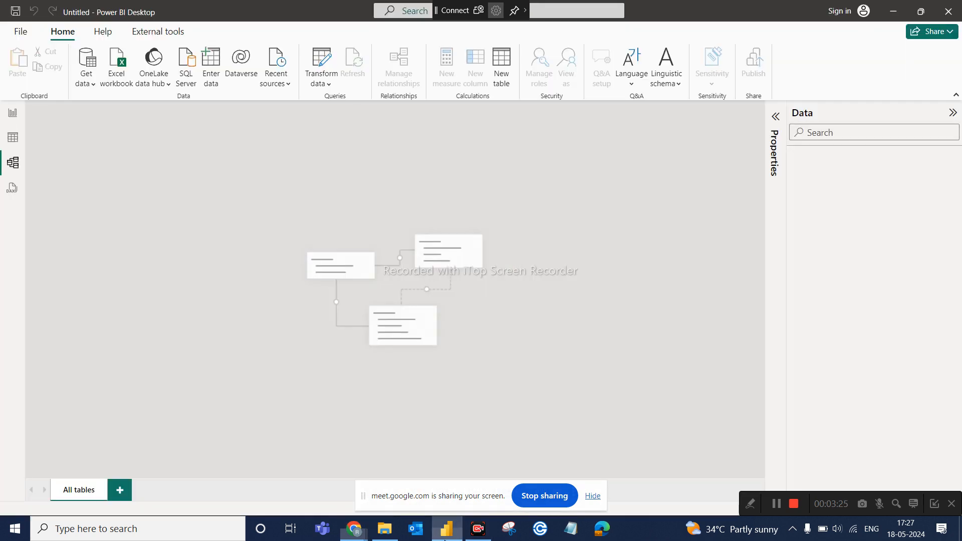
click(13, 190)
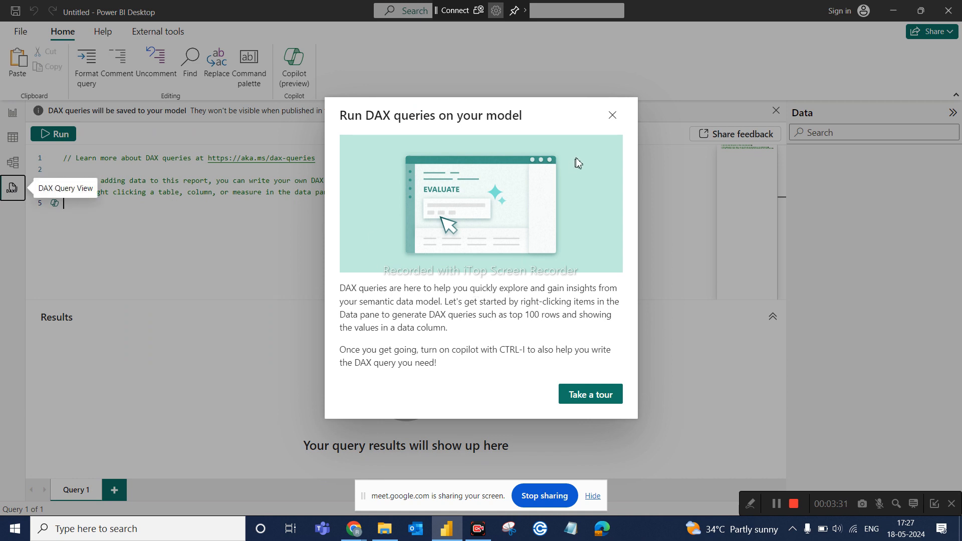
click(616, 115)
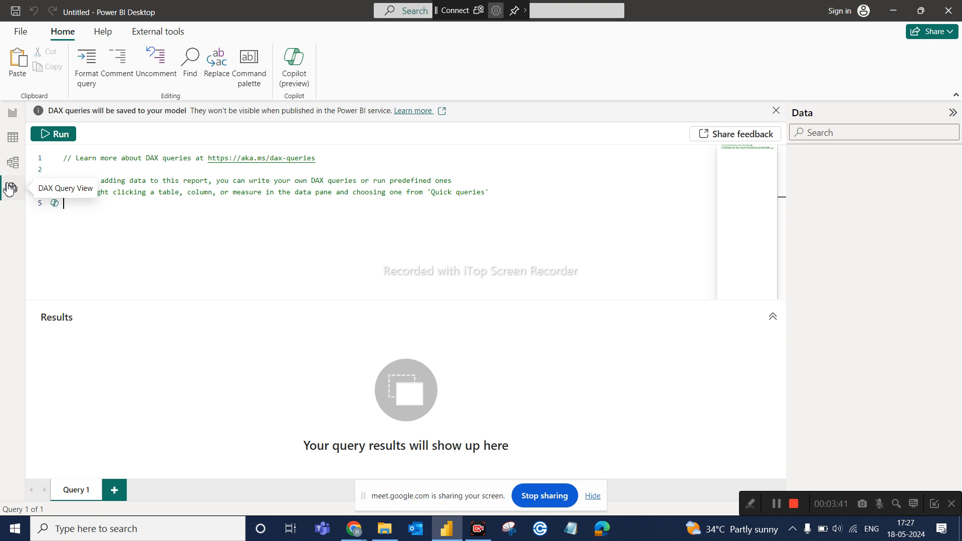
click(20, 121)
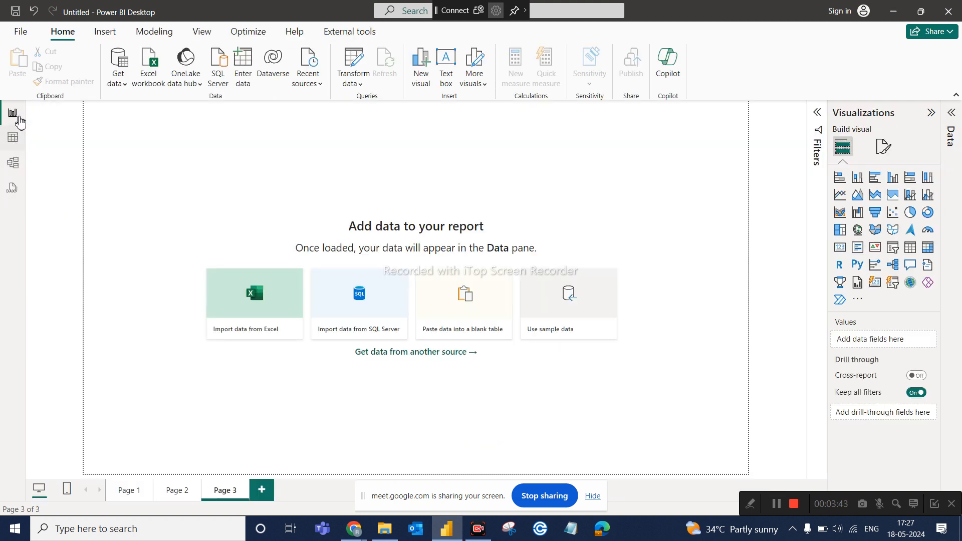
click(16, 139)
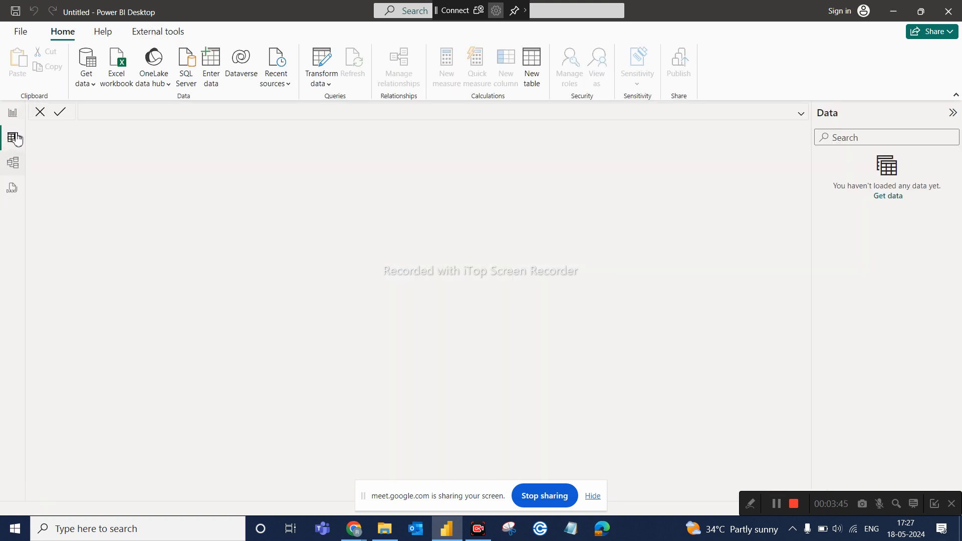
click(14, 163)
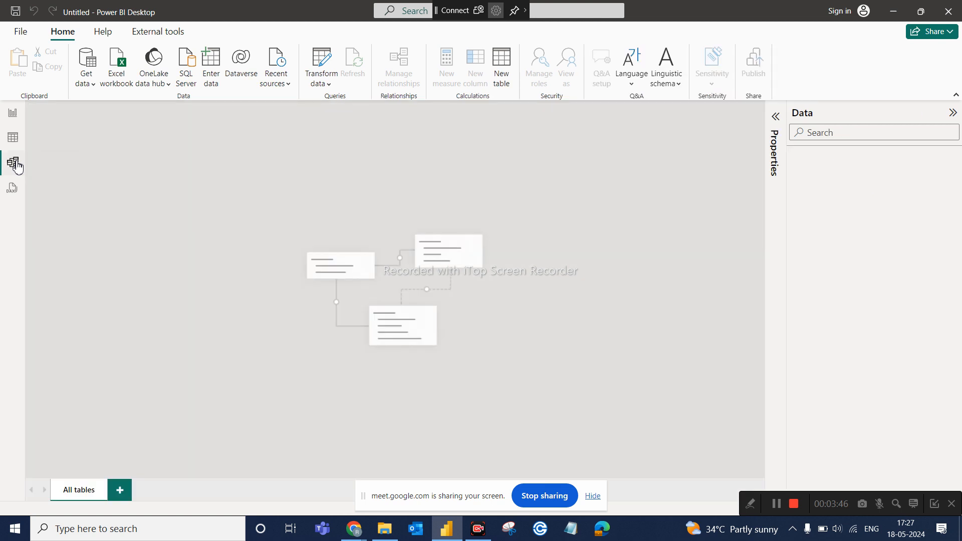
click(16, 112)
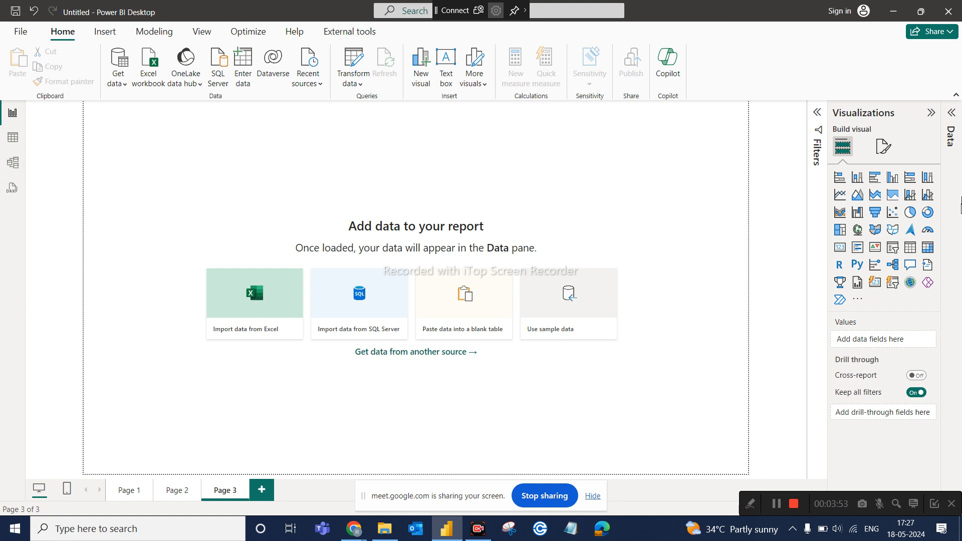
- Expand the Filters pane and add an empty stacked bar chart to Page 3, dismissing the missing-data notice
click(822, 113)
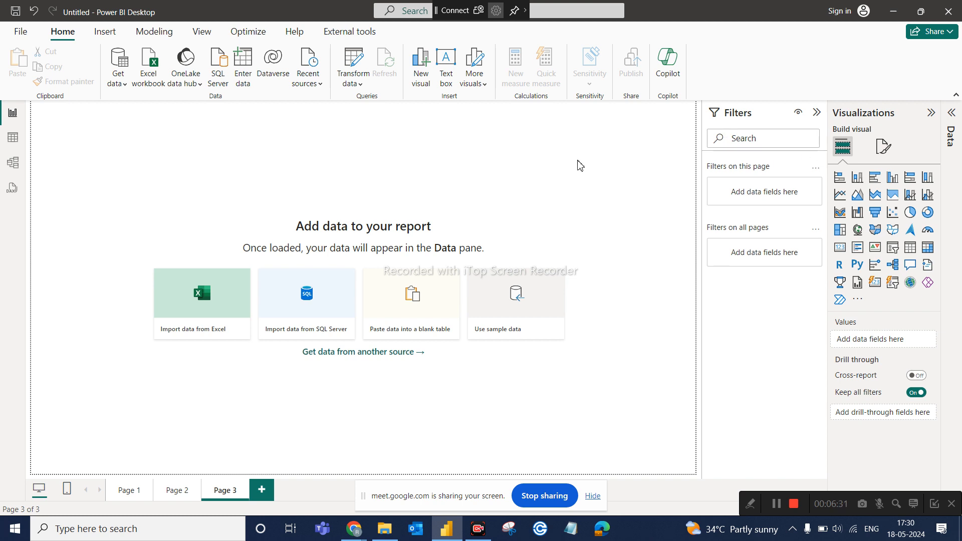
click(839, 178)
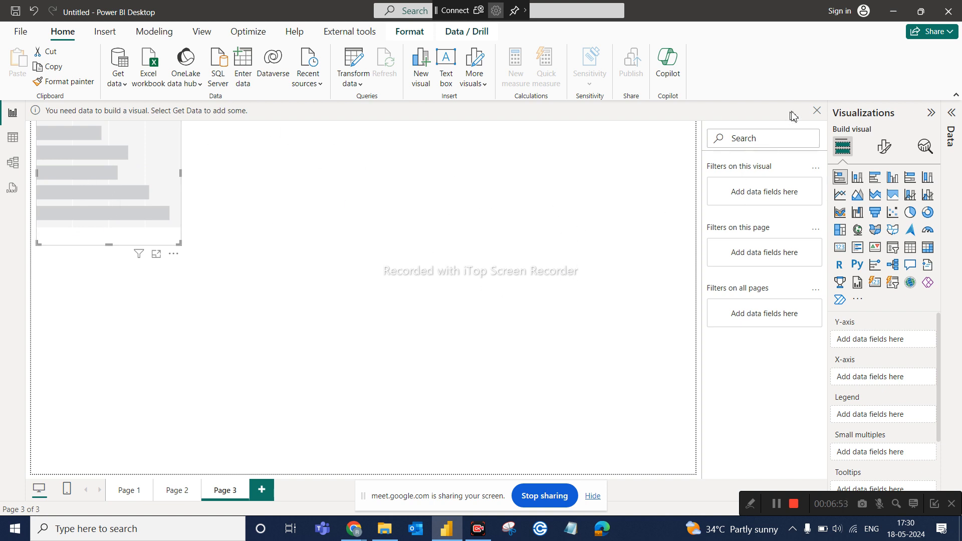
click(816, 108)
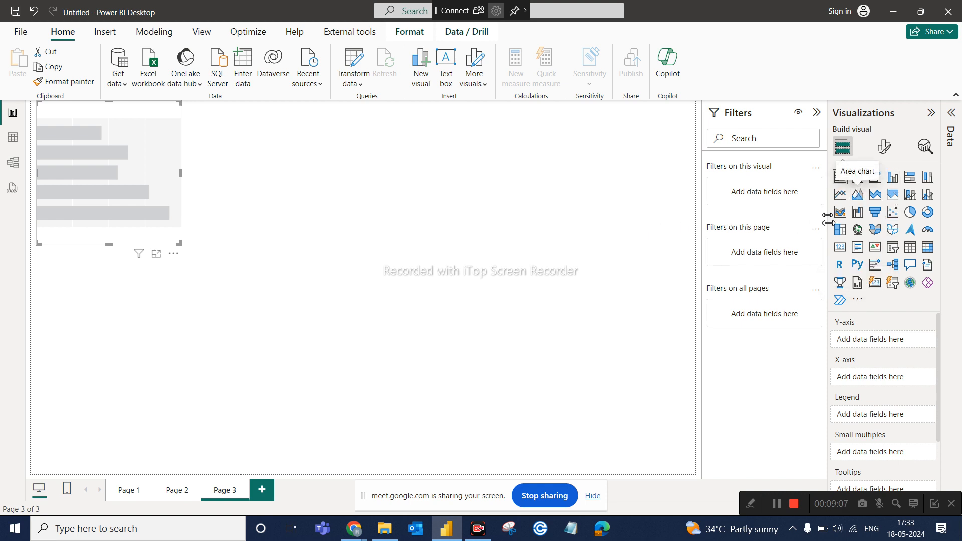
- Sign in to Power BI with the work account, replacing the suggested address with the account's e-mail
click(858, 301)
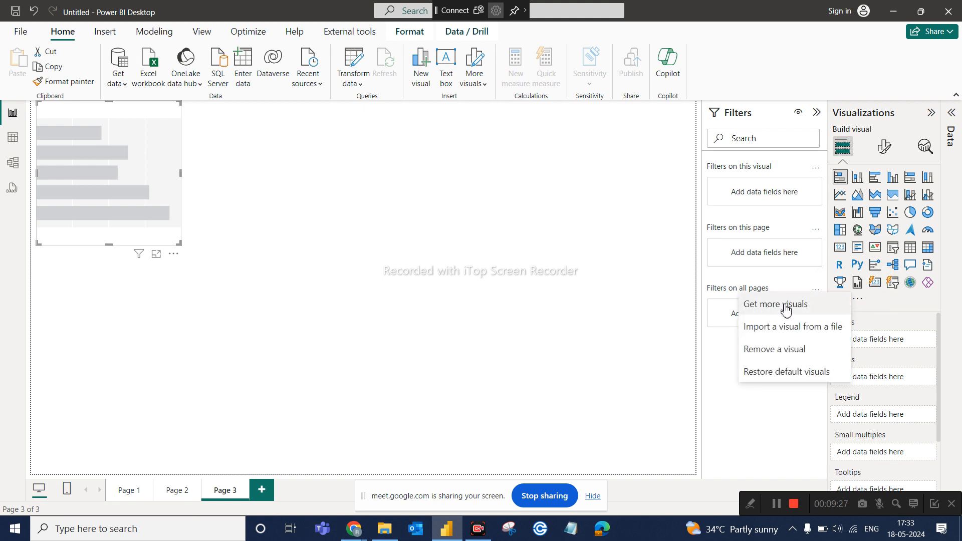
click(643, 300)
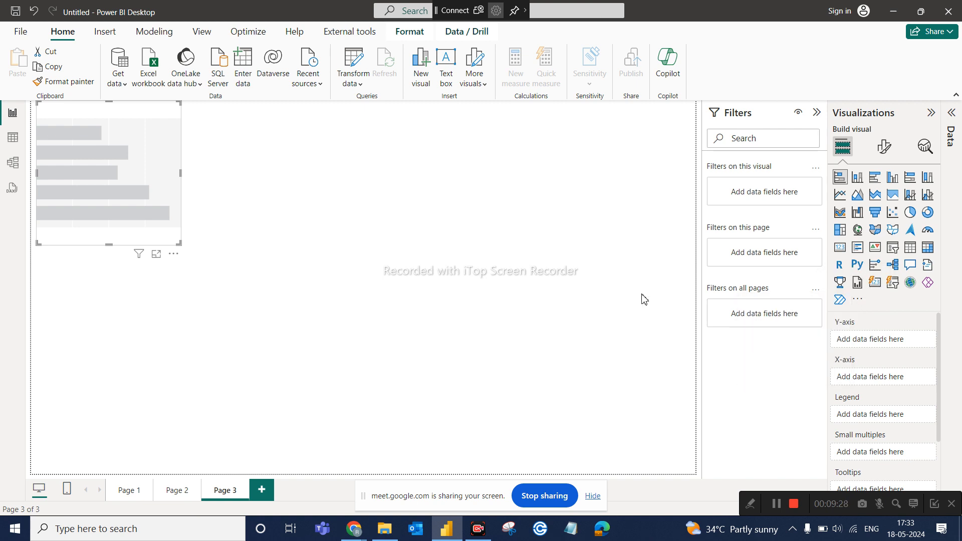
click(863, 20)
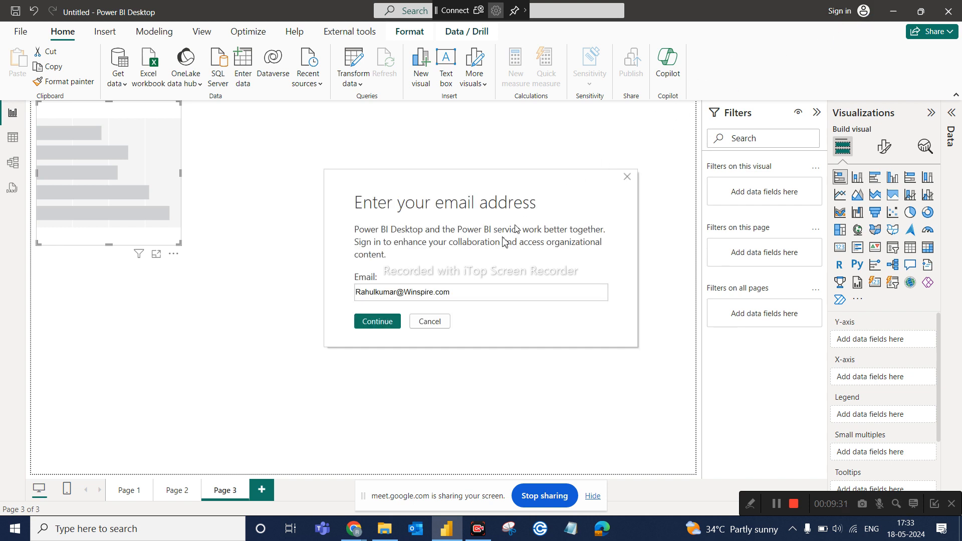
triple_click(428, 293)
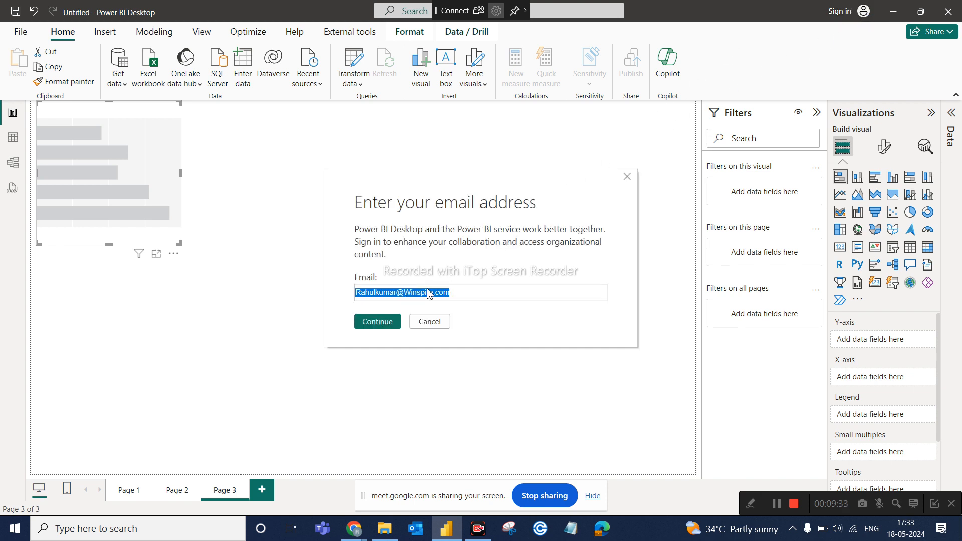
key(ctrl+v)
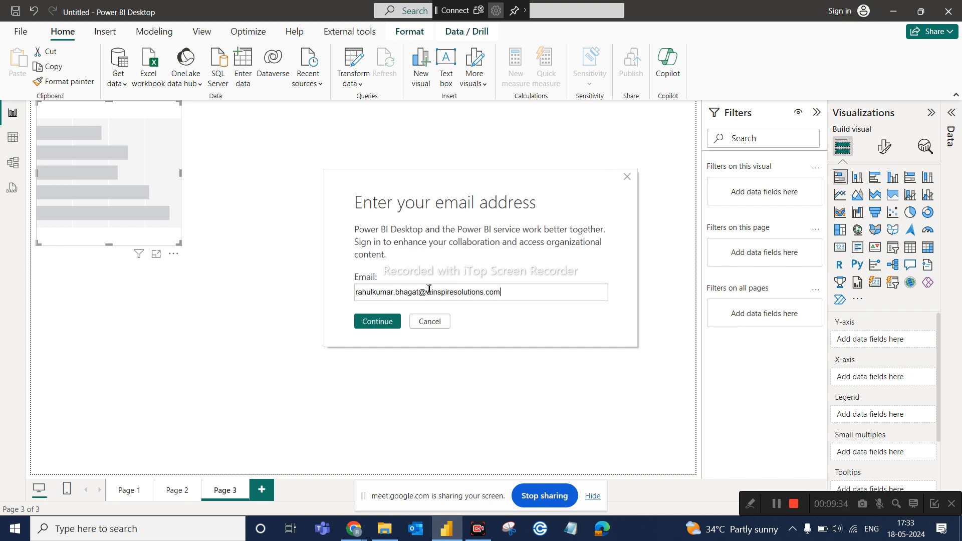
click(388, 323)
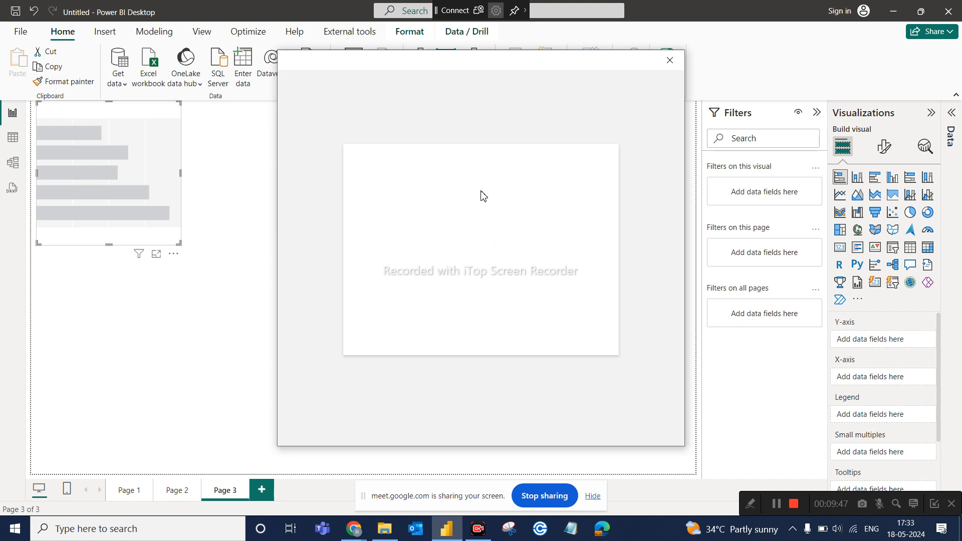
click(446, 260)
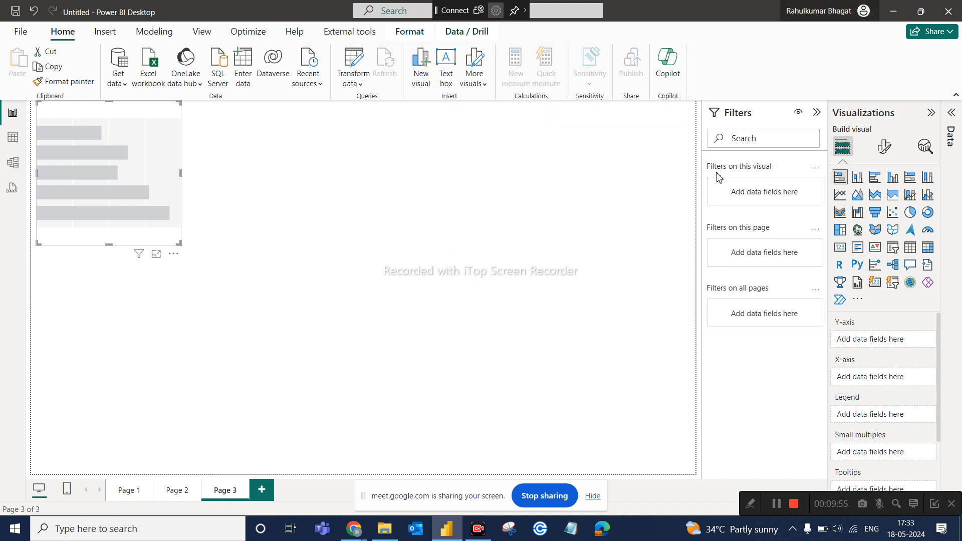
- Open the Power BI visuals gallery to get more visuals
click(858, 300)
click(778, 311)
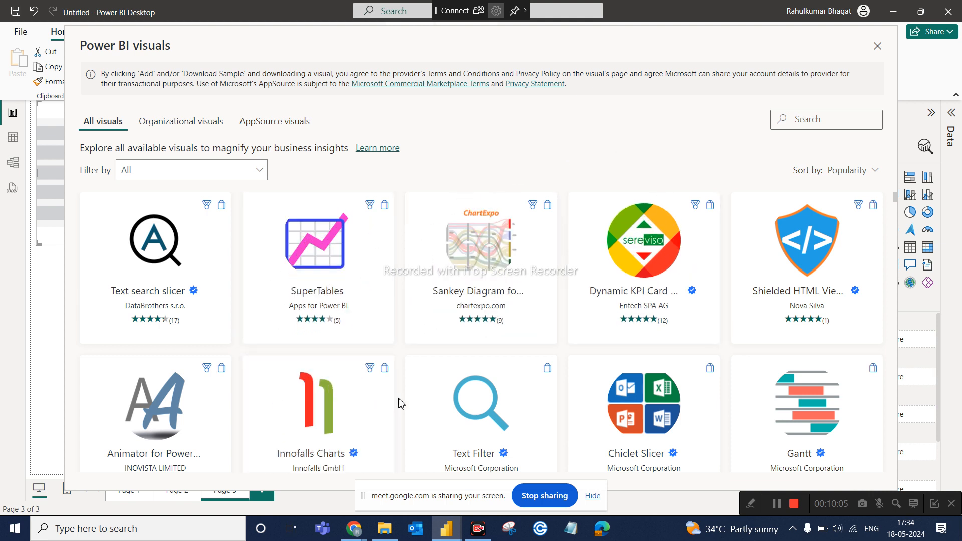
- Import the Text search slicer visual from the visuals gallery into the report and dismiss the import confirmation
scroll(400, 403, down, 2)
scroll(401, 403, up, 2)
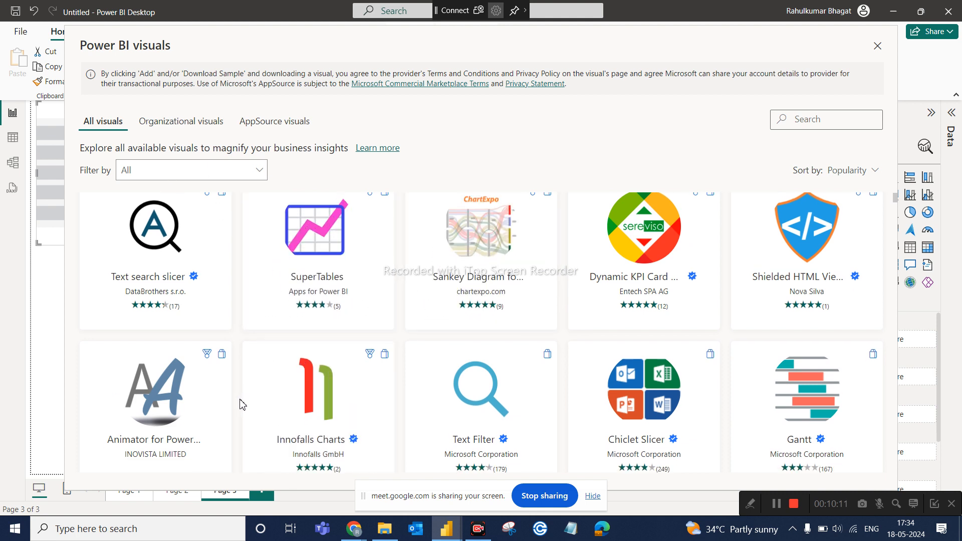
scroll(243, 396, down, 1)
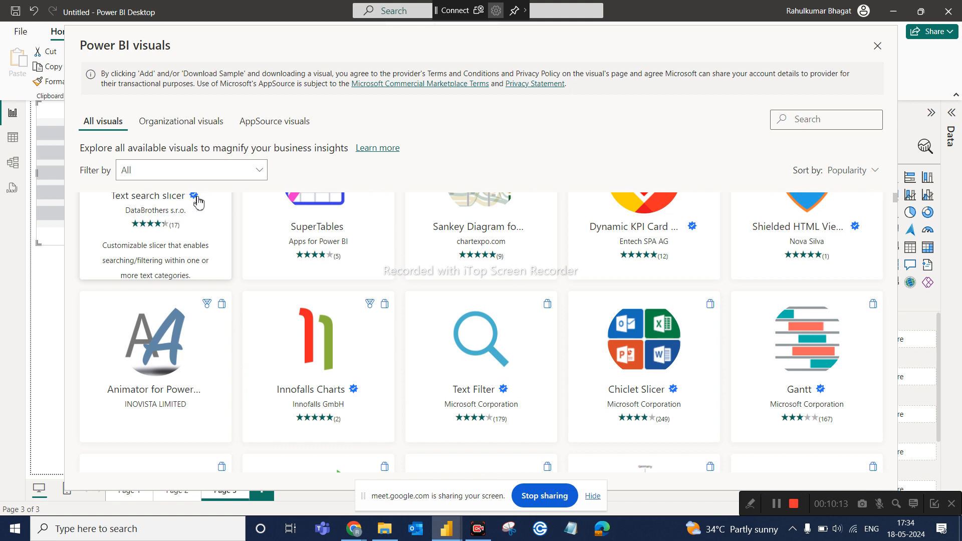
scroll(198, 201, up, 1)
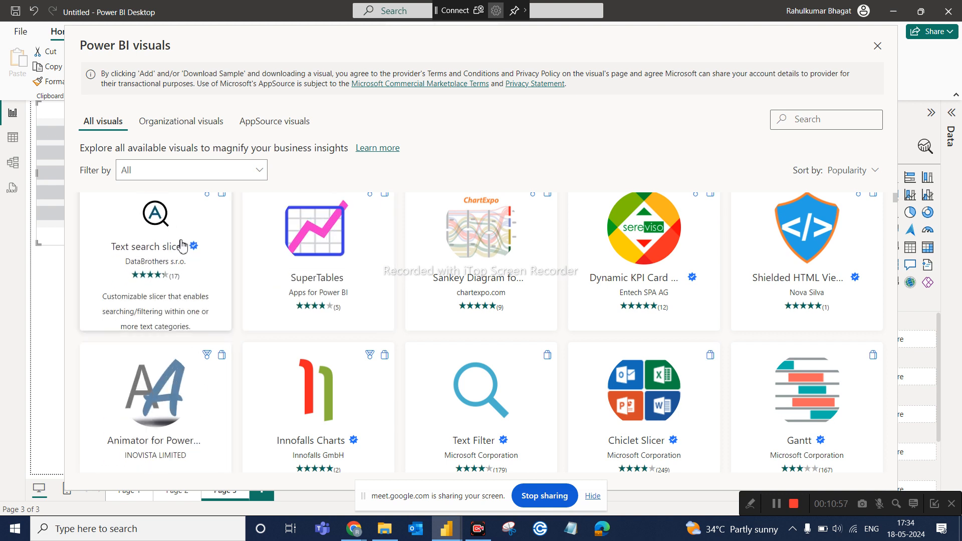
click(181, 244)
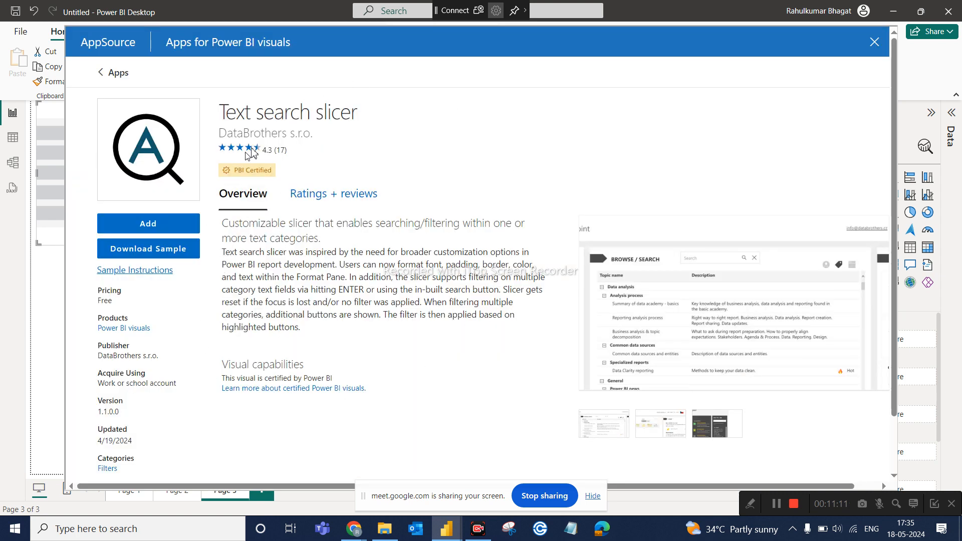
scroll(247, 290, down, 1)
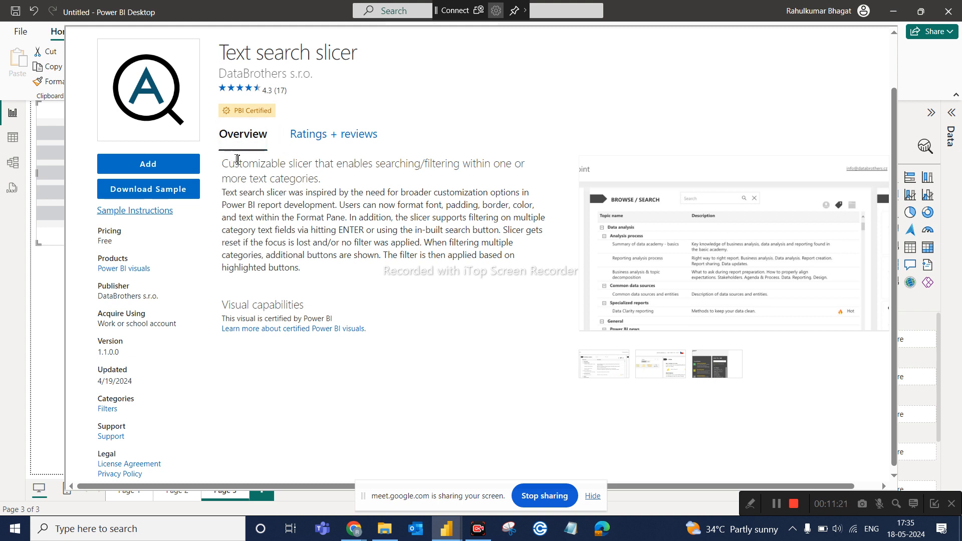
click(179, 167)
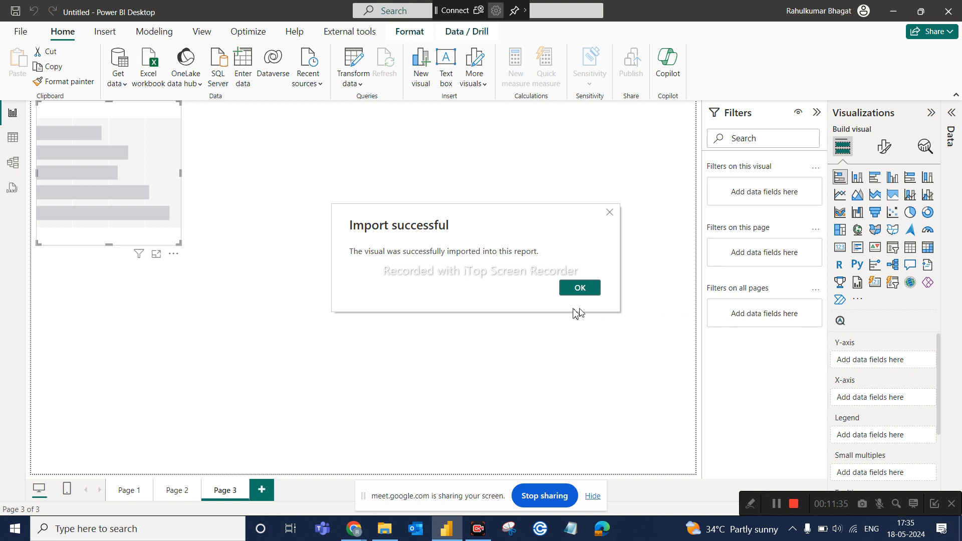
click(578, 292)
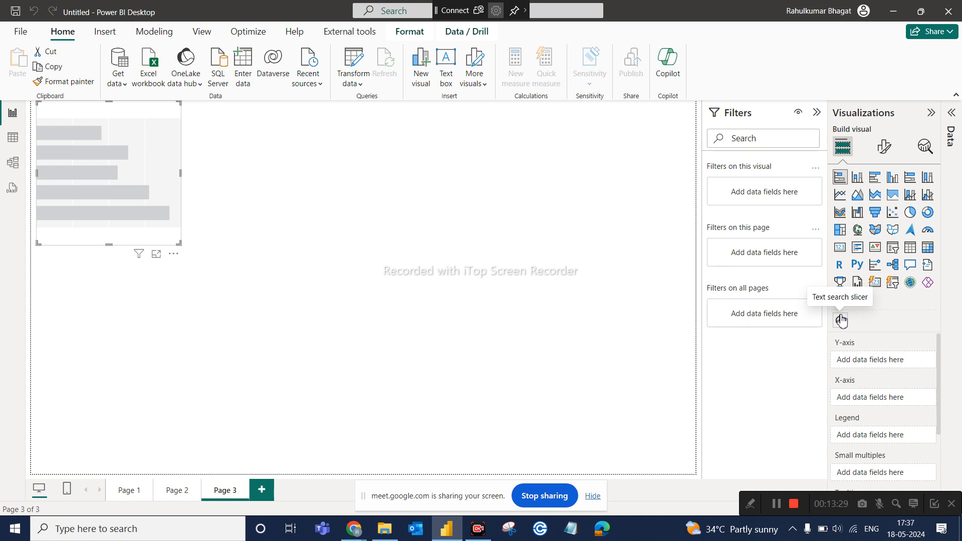
- Collapse the Filters pane, then slightly enlarge the empty stacked bar chart and reposition it near the upper-left corner of Page 3
click(817, 113)
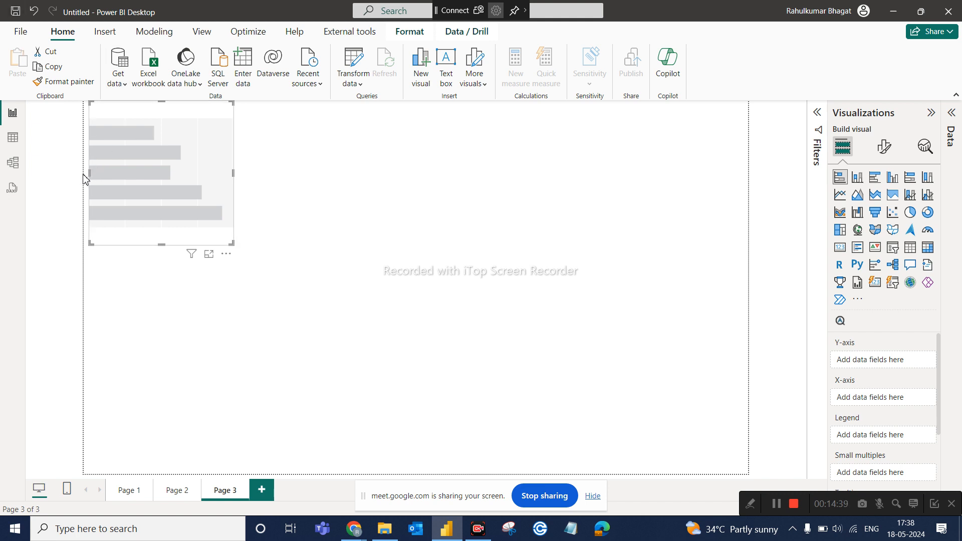
drag(85, 179, 79, 176)
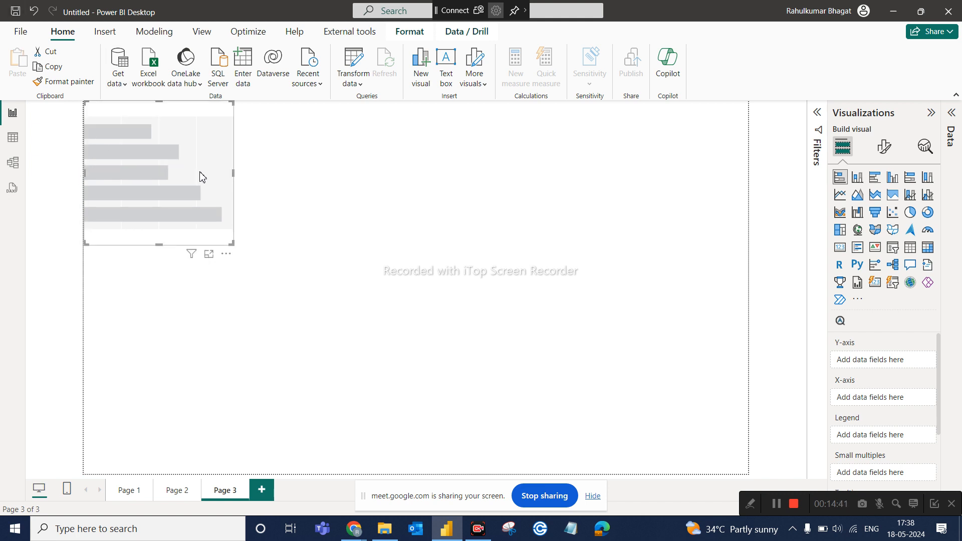
drag(201, 175, 208, 182)
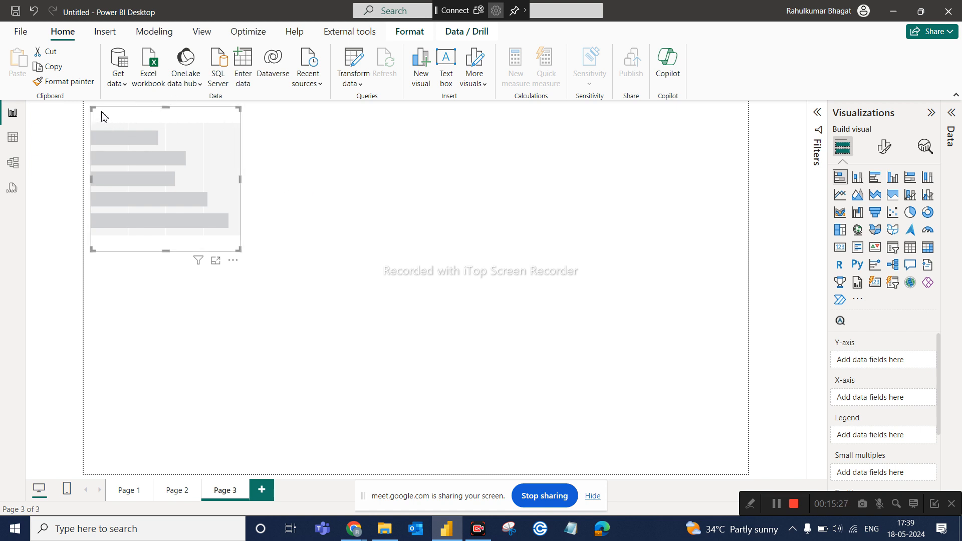
drag(92, 109, 83, 100)
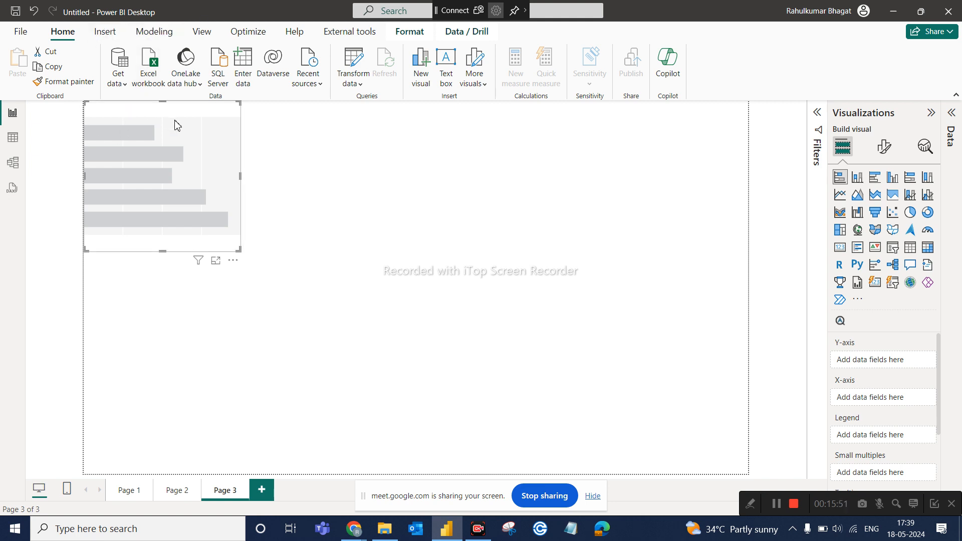
drag(189, 135, 214, 161)
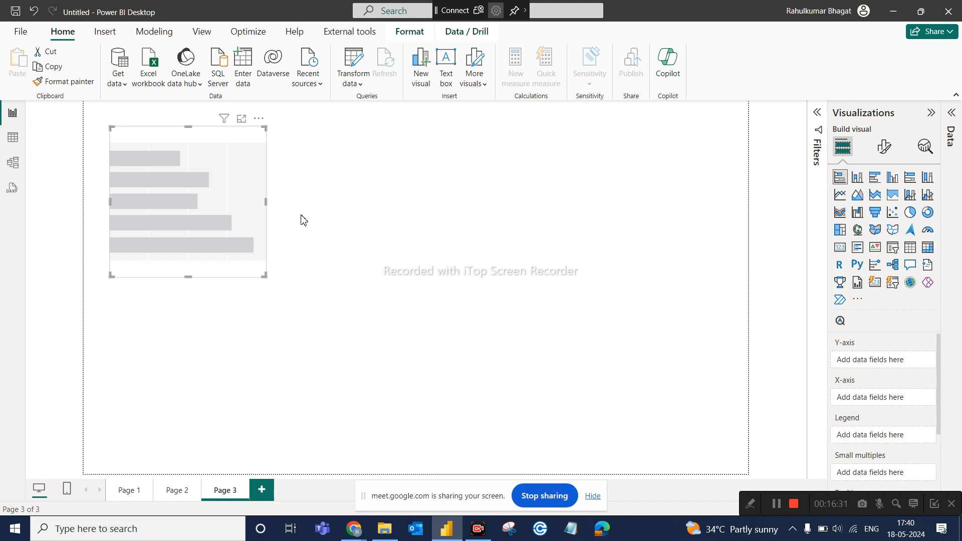
- View the chart's formatting options, the Data pane and the Insert commands, returning to the Build visual and Home commands
click(888, 149)
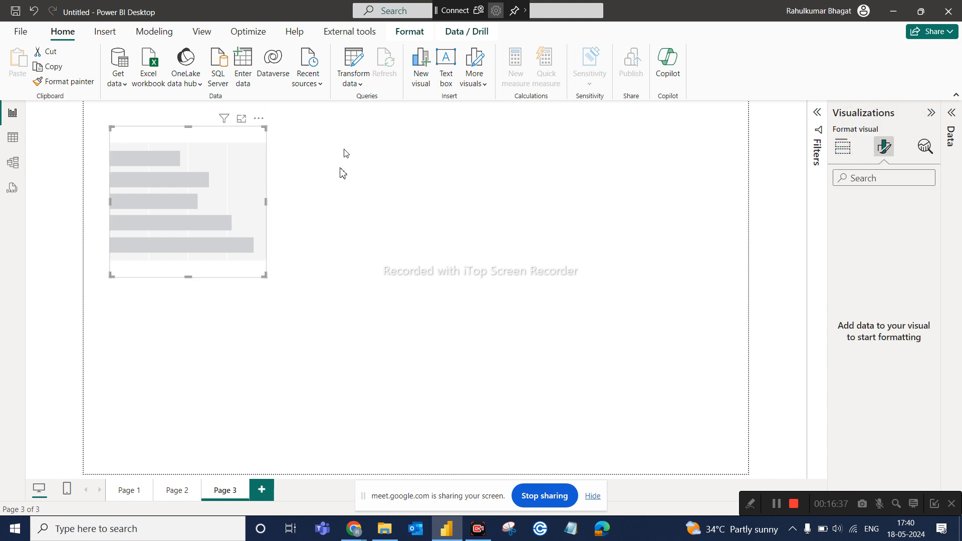
click(844, 147)
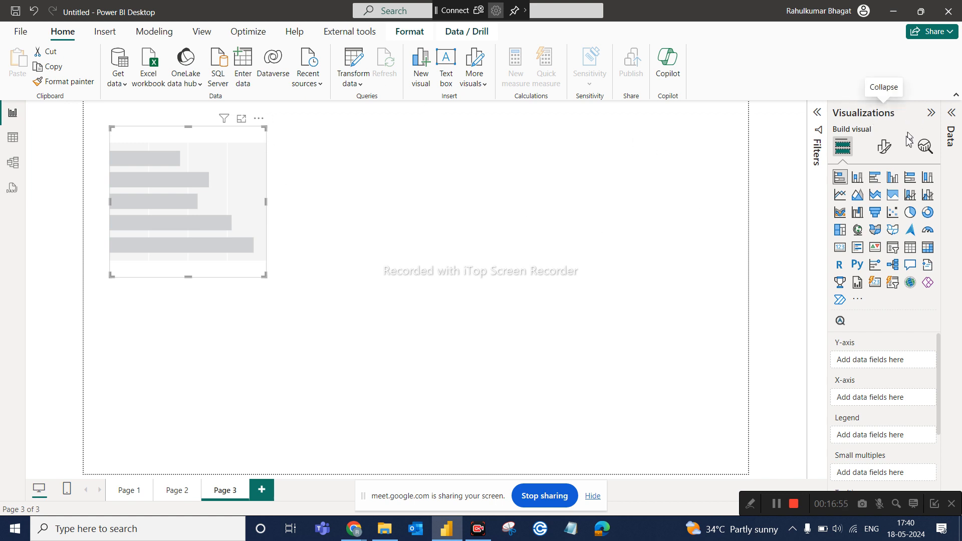
click(951, 119)
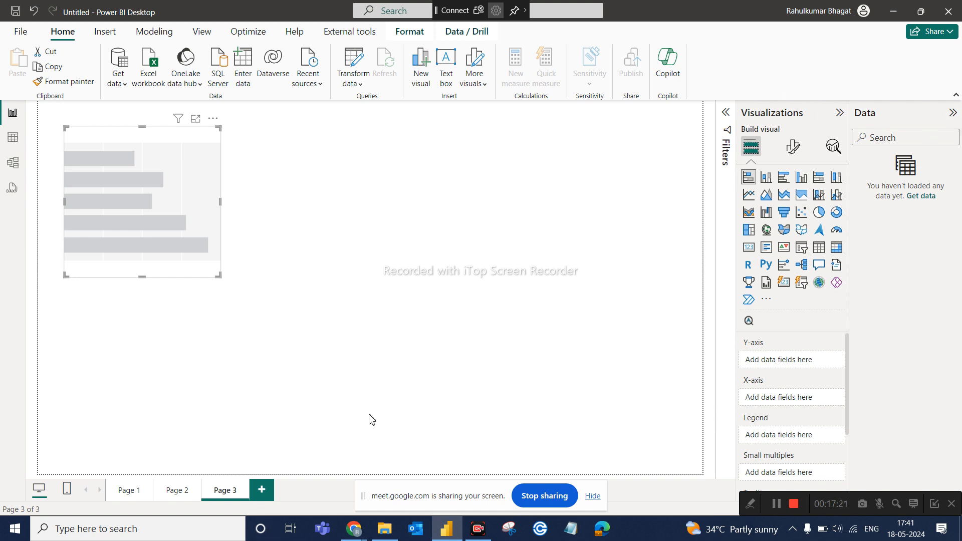
click(952, 113)
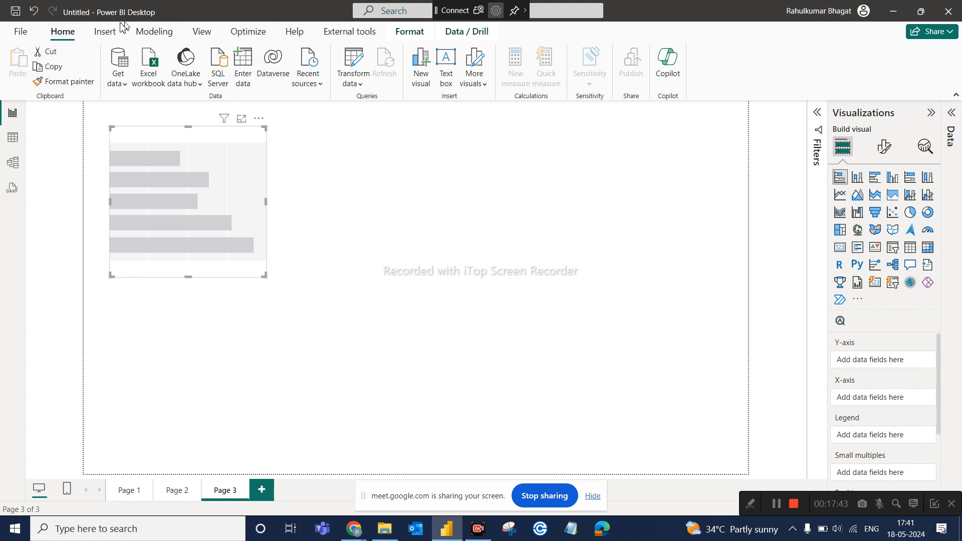
click(105, 32)
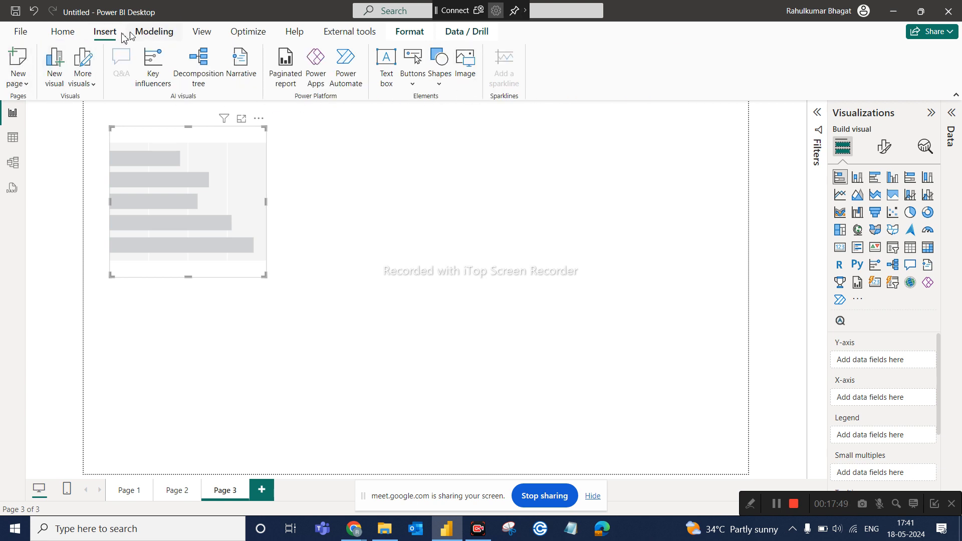
click(67, 37)
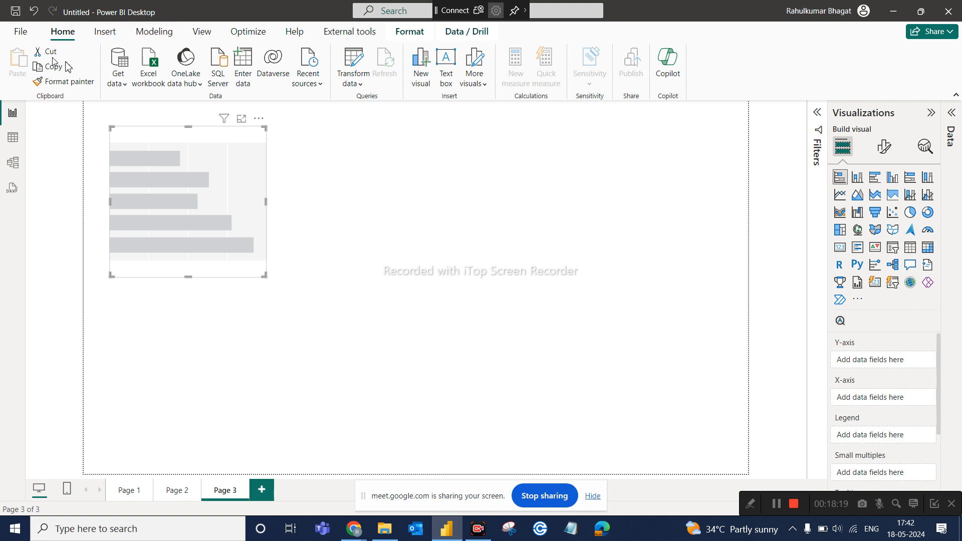
- Review the current file's Regional Settings and its import locale choices in Options, then cancel without changing anything
click(20, 33)
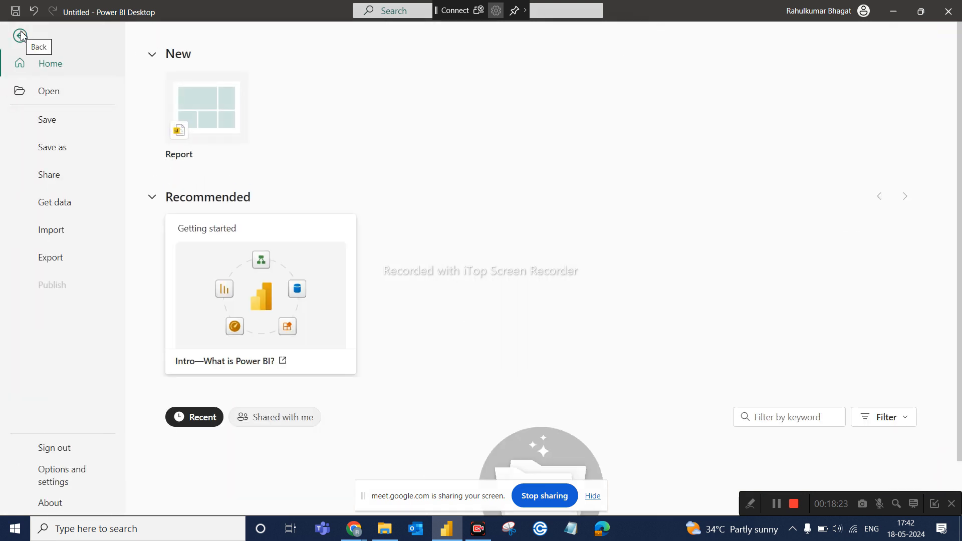
click(67, 485)
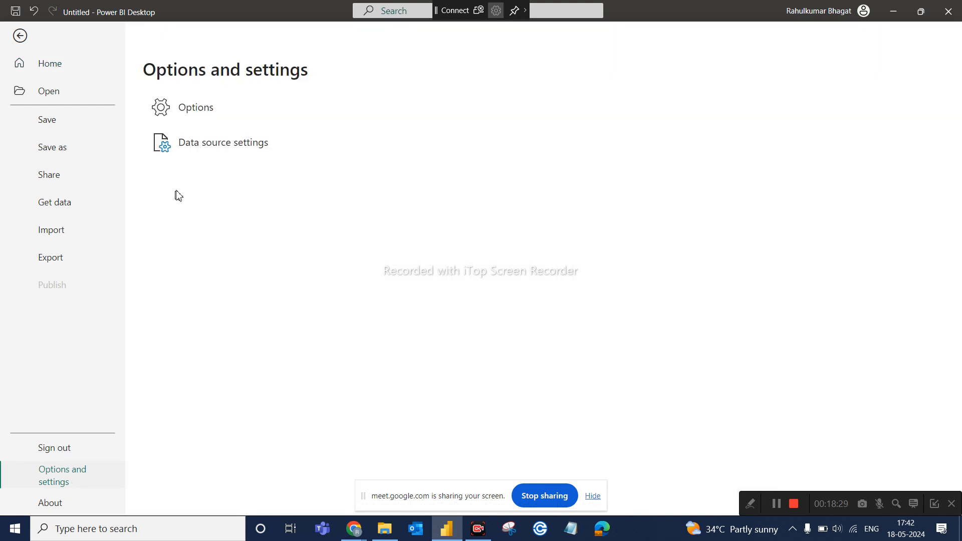
key(Escape)
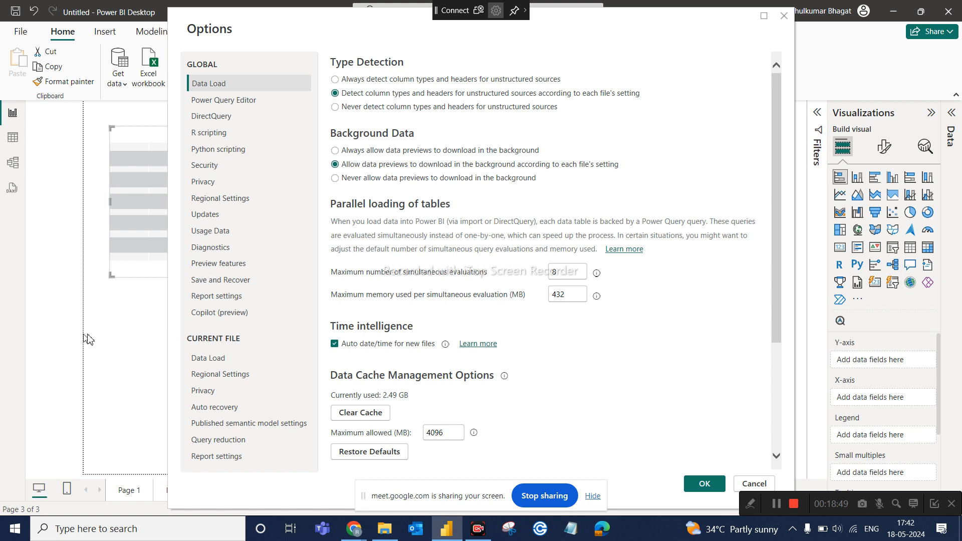
click(251, 379)
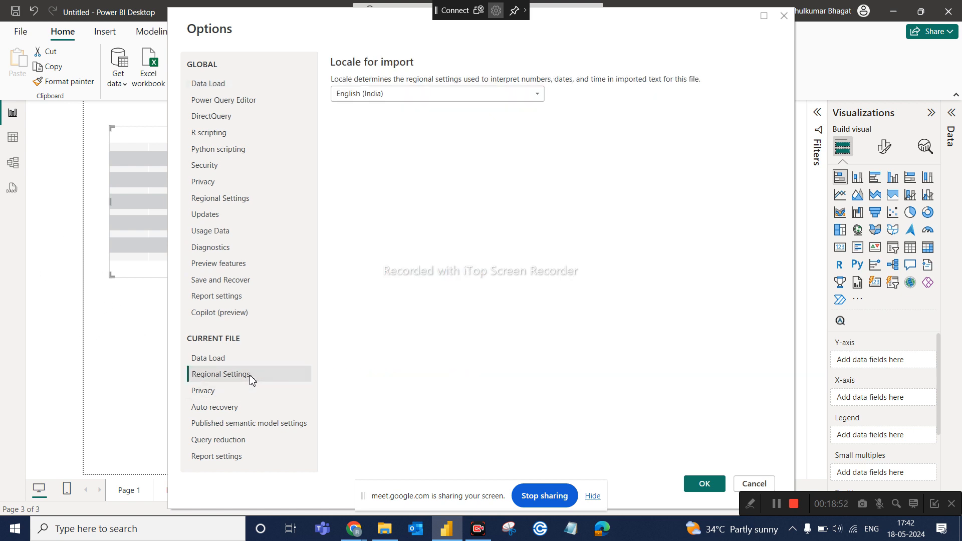
click(392, 99)
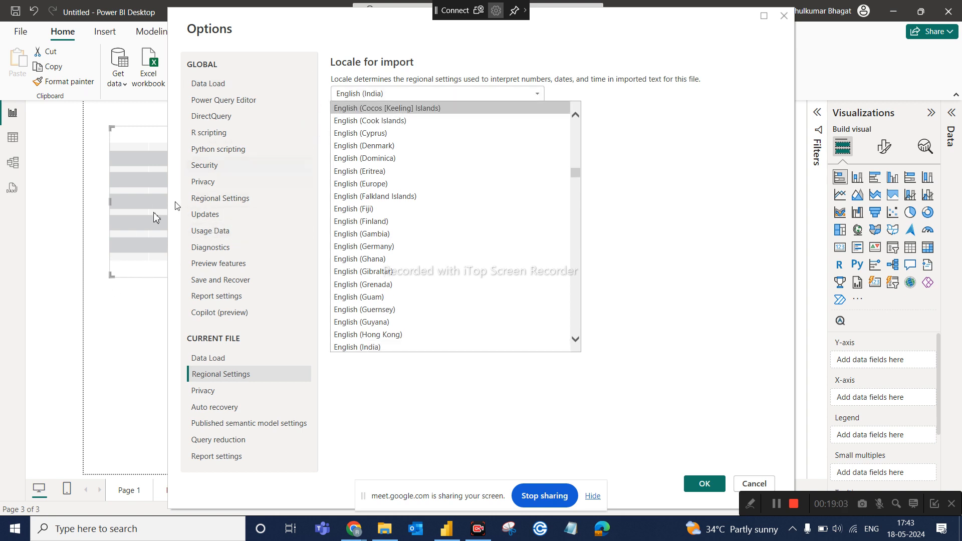
click(125, 342)
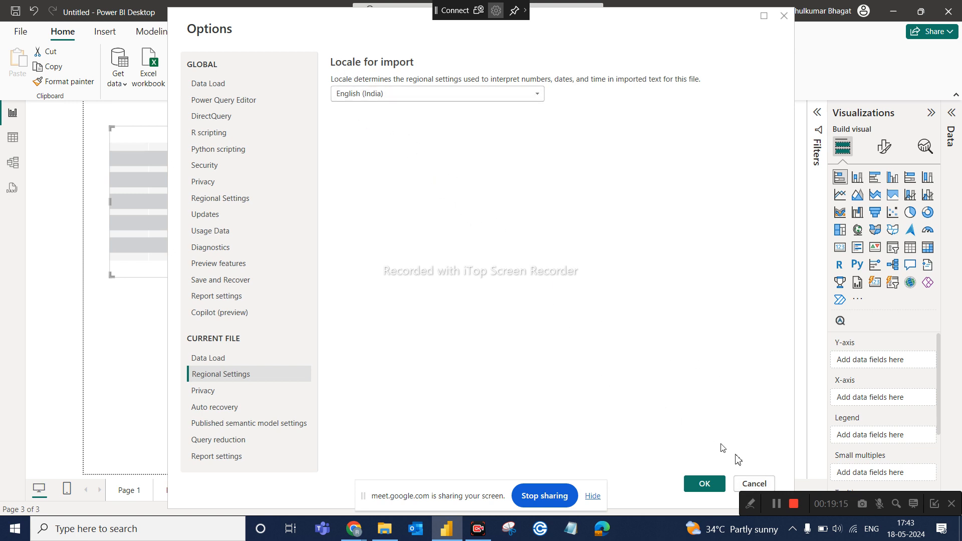
click(763, 488)
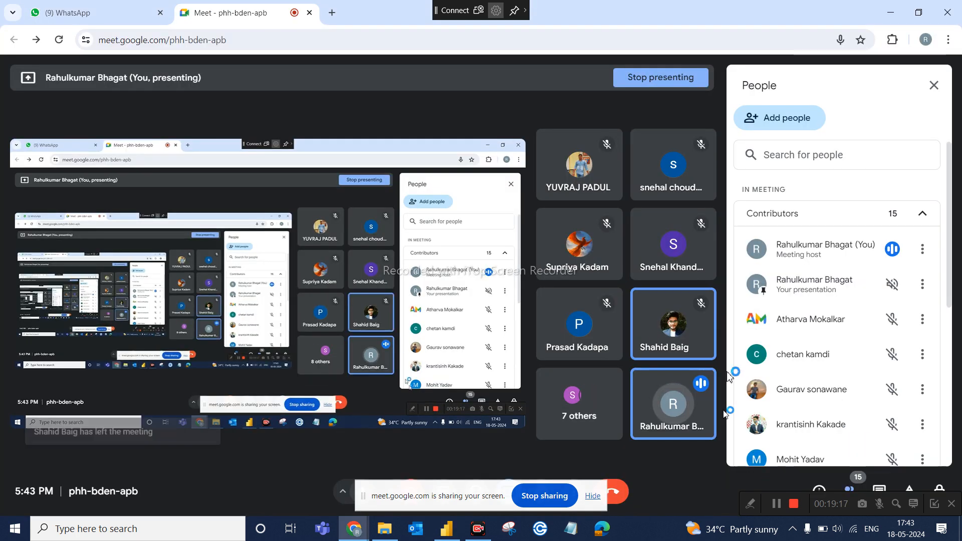
- Return to Power BI Desktop, then switch to File Explorer and open the AdventureWorks CSV Files folder in PowerBI Course
click(447, 529)
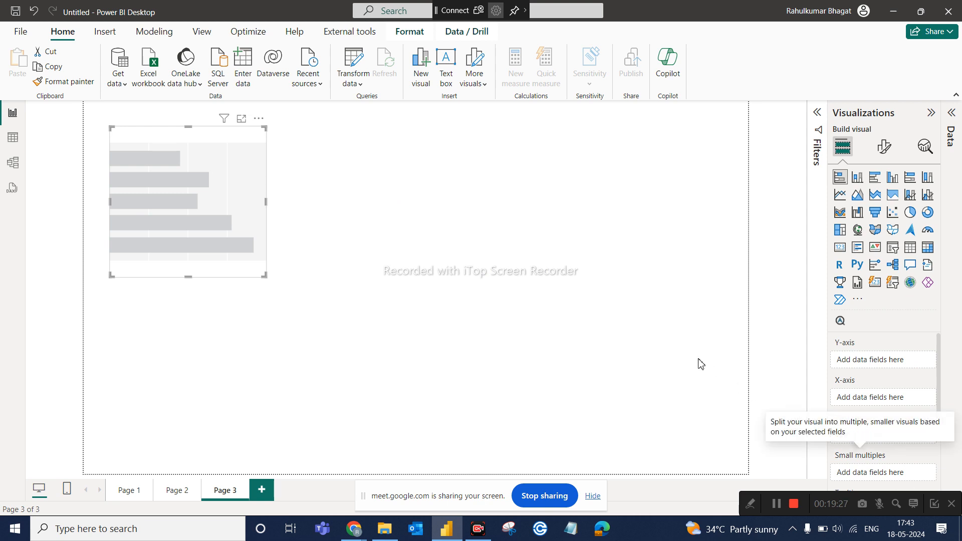
click(373, 530)
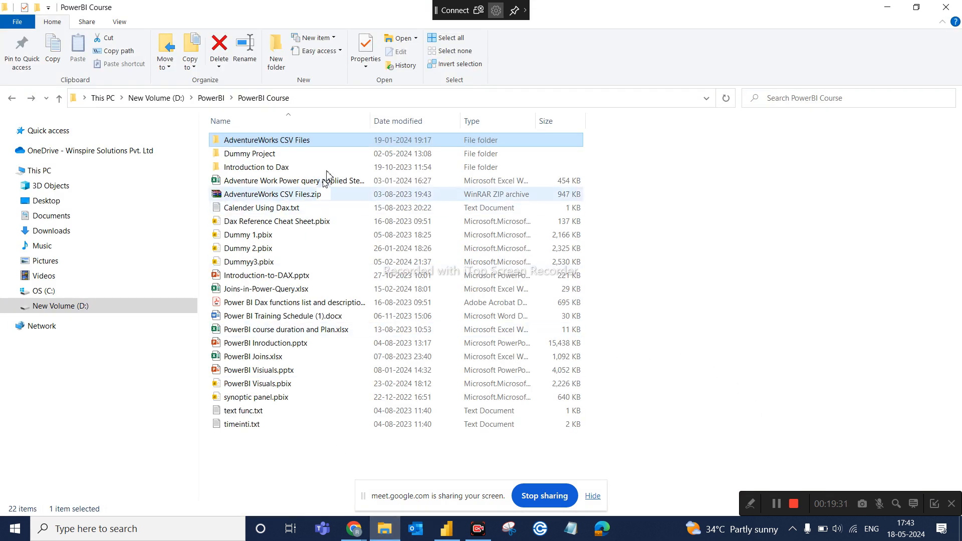
double_click(339, 140)
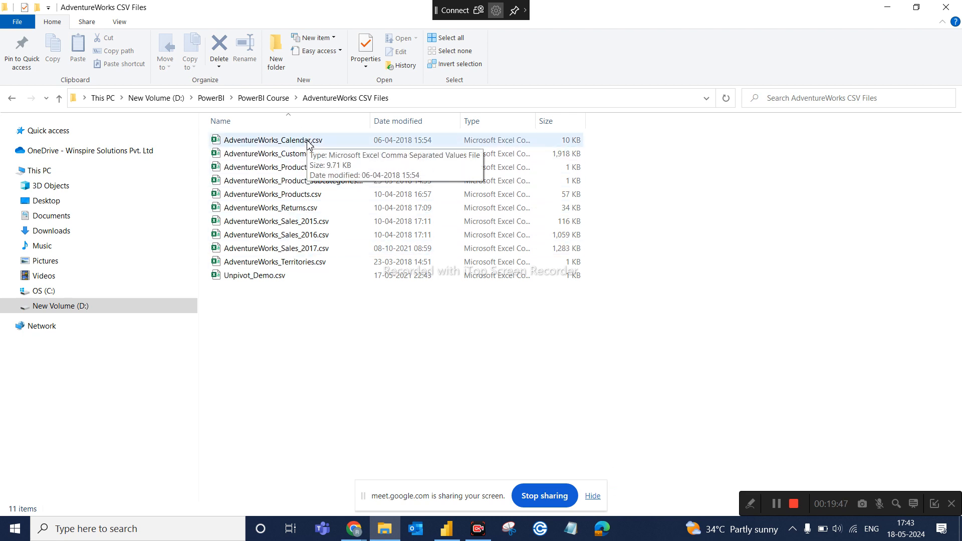
- Switch back to Power BI Desktop and remove the empty stacked bar chart from Page 3
click(448, 532)
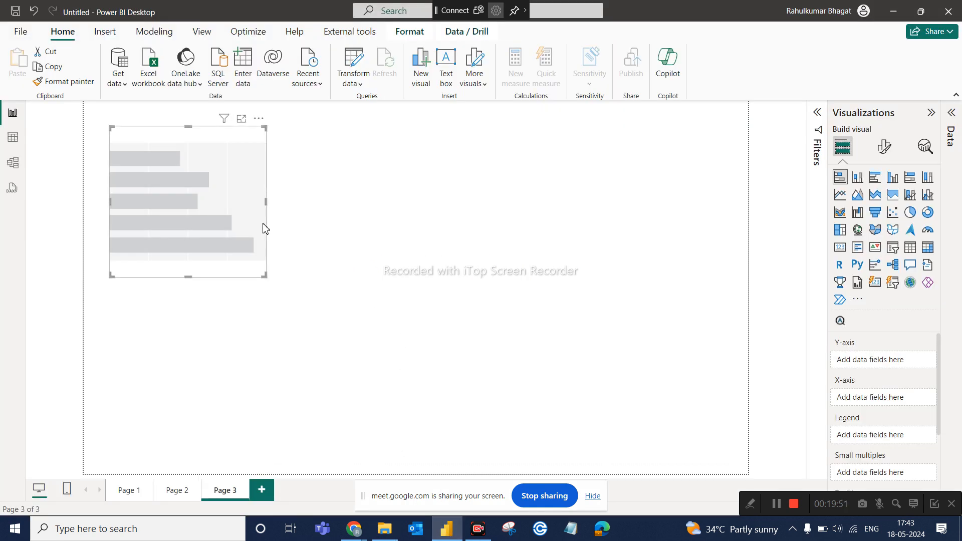
click(259, 118)
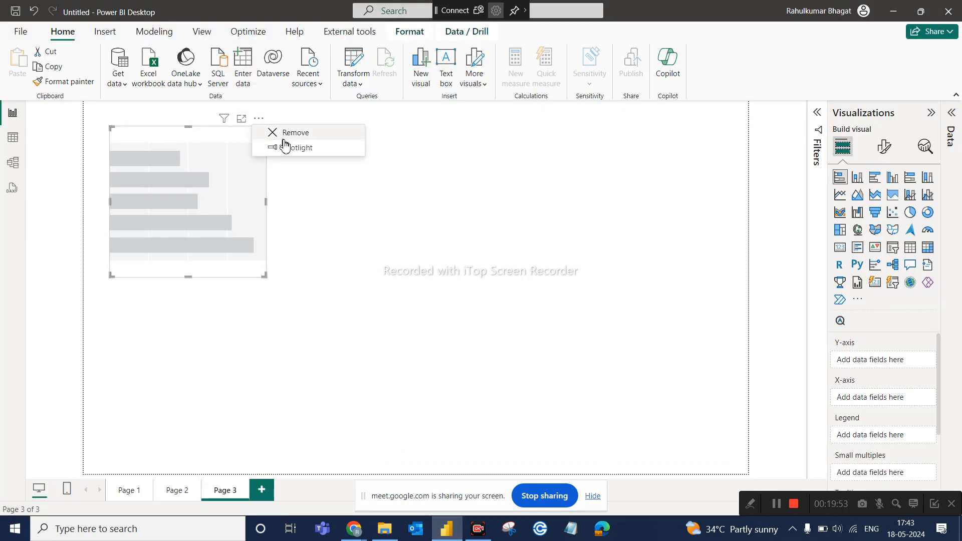
click(307, 133)
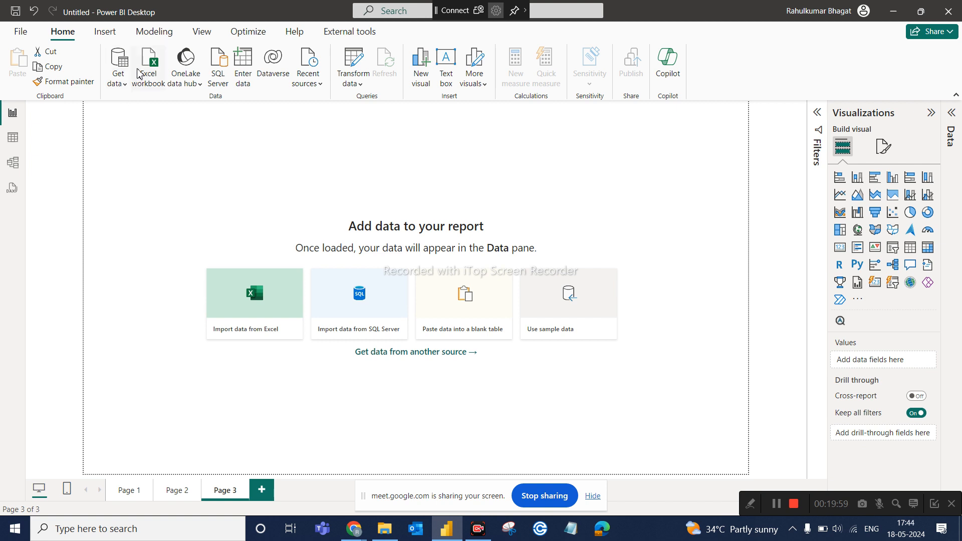
- Open the full list of Get Data sources and review the File and Database connectors
click(125, 86)
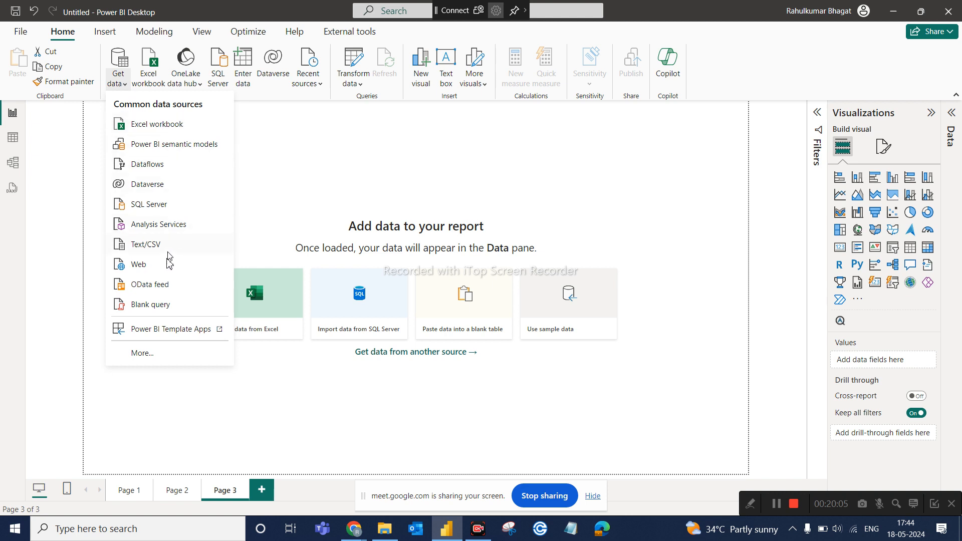
click(141, 354)
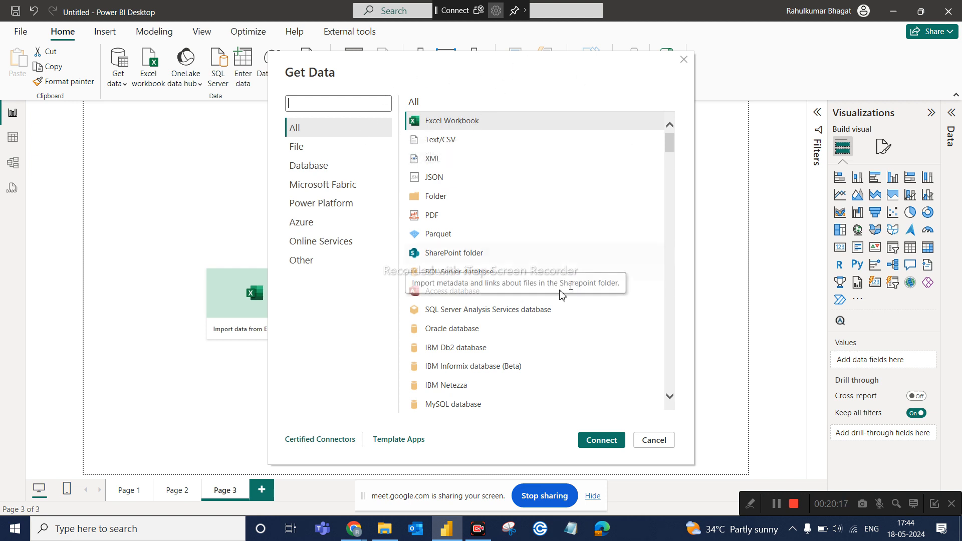
click(307, 146)
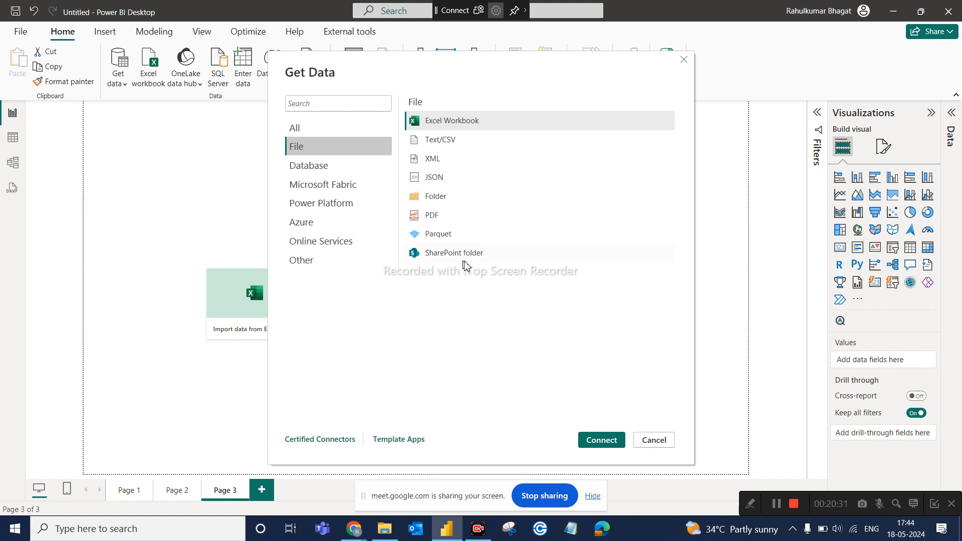
click(303, 165)
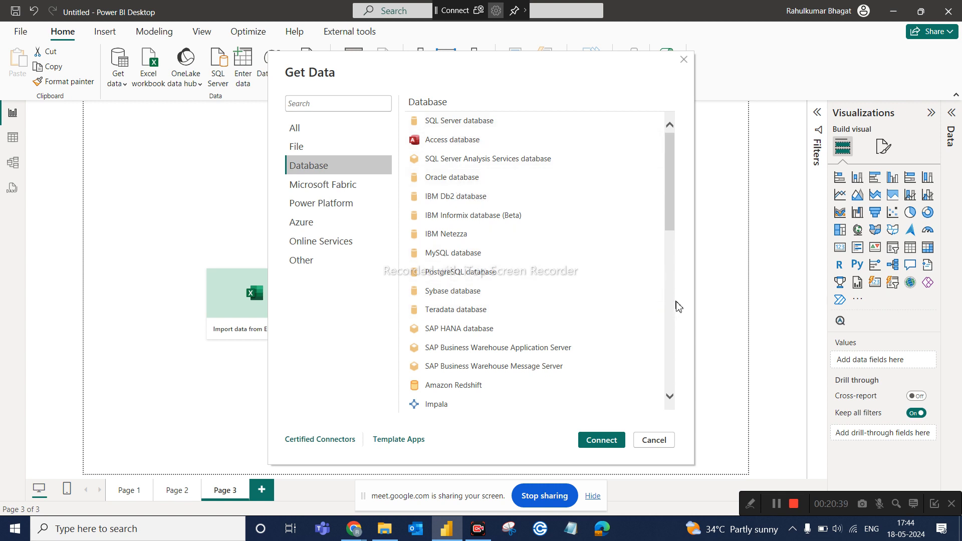
click(673, 315)
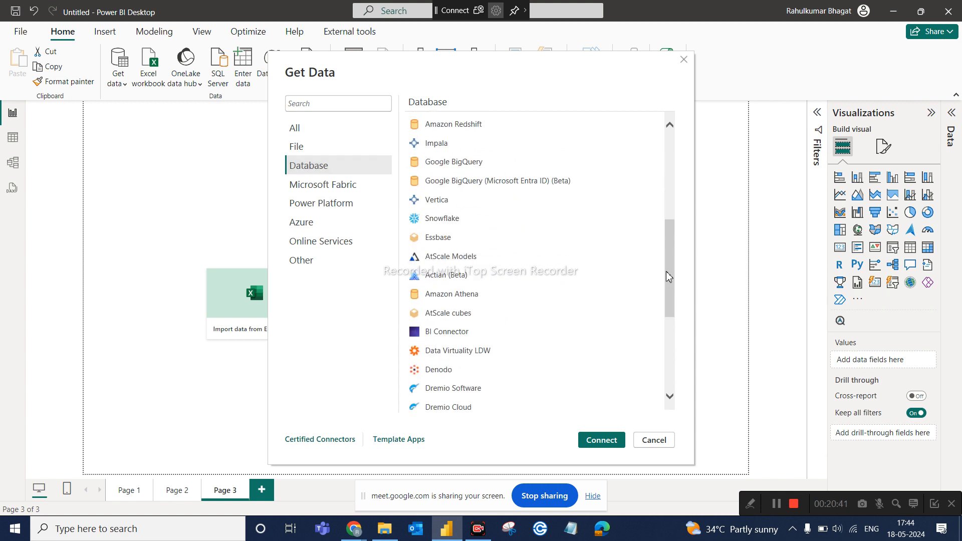
drag(666, 272, 668, 353)
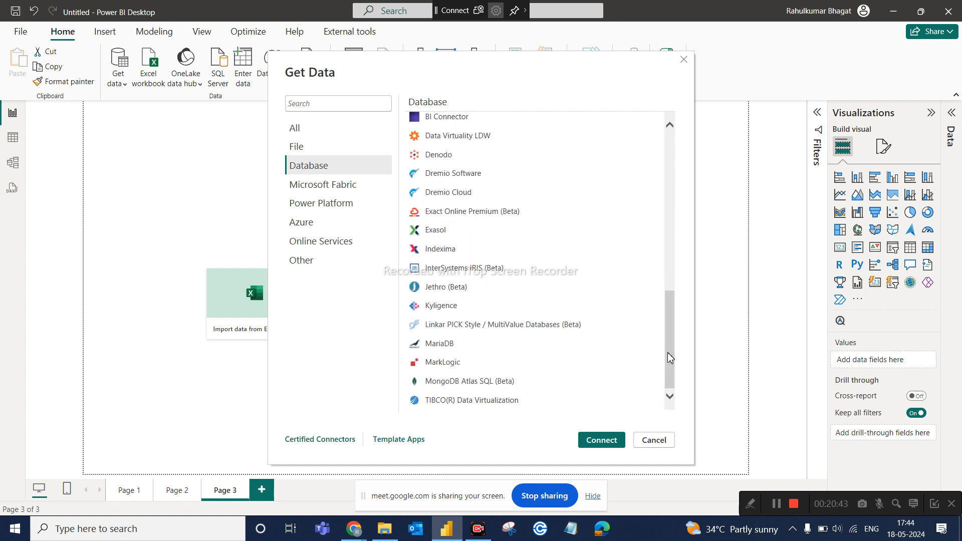
- Review the connectors in the Microsoft Fabric, Power Platform and Azure categories
click(346, 188)
click(337, 207)
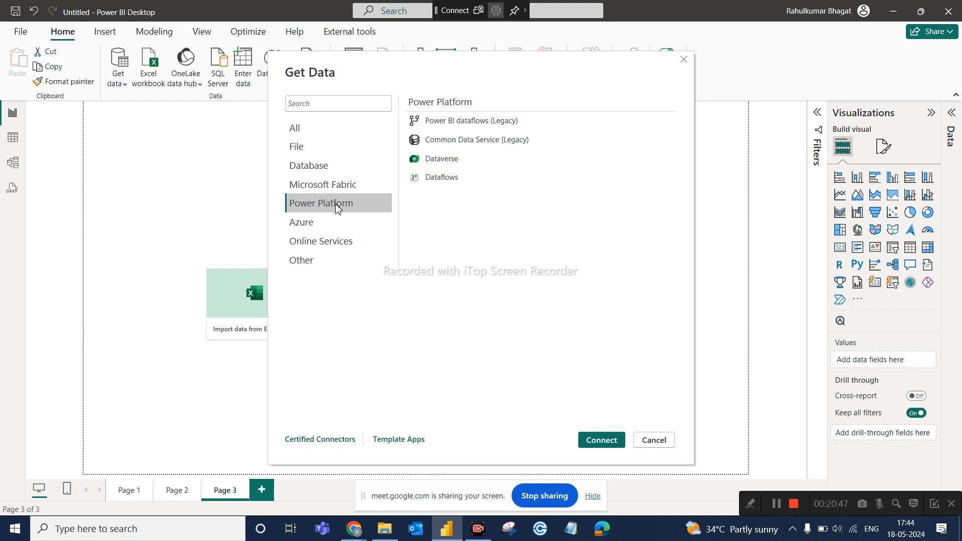
click(297, 226)
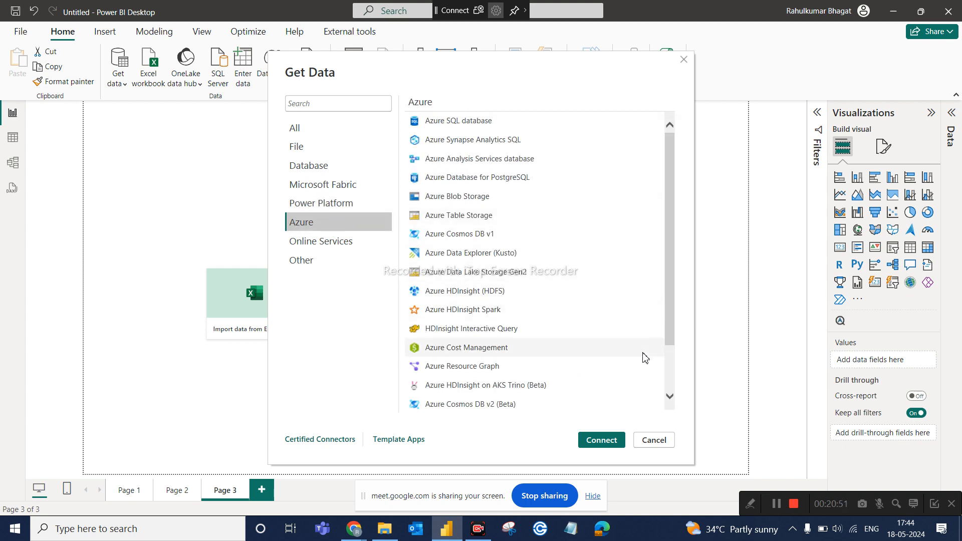
click(670, 374)
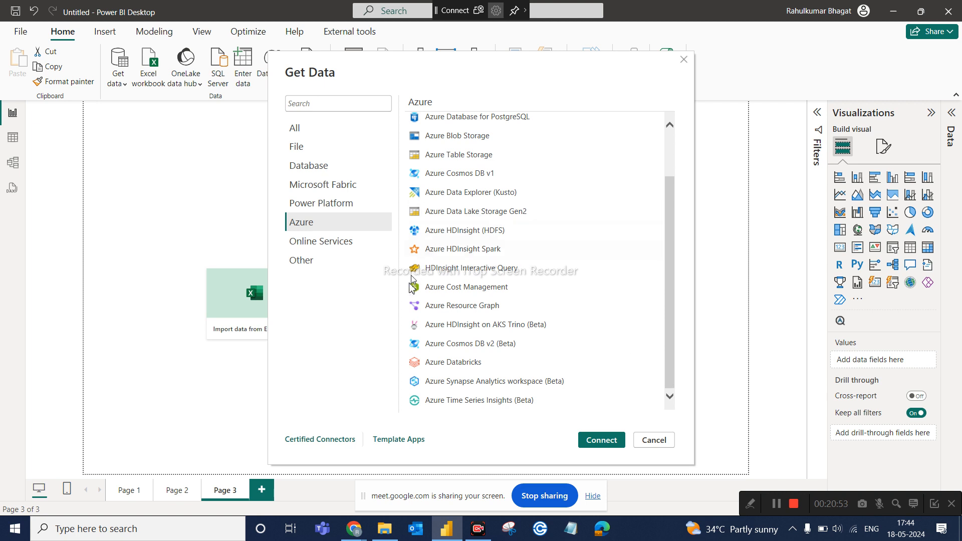
- Browse the connectors in the Online Services and Other categories
click(311, 246)
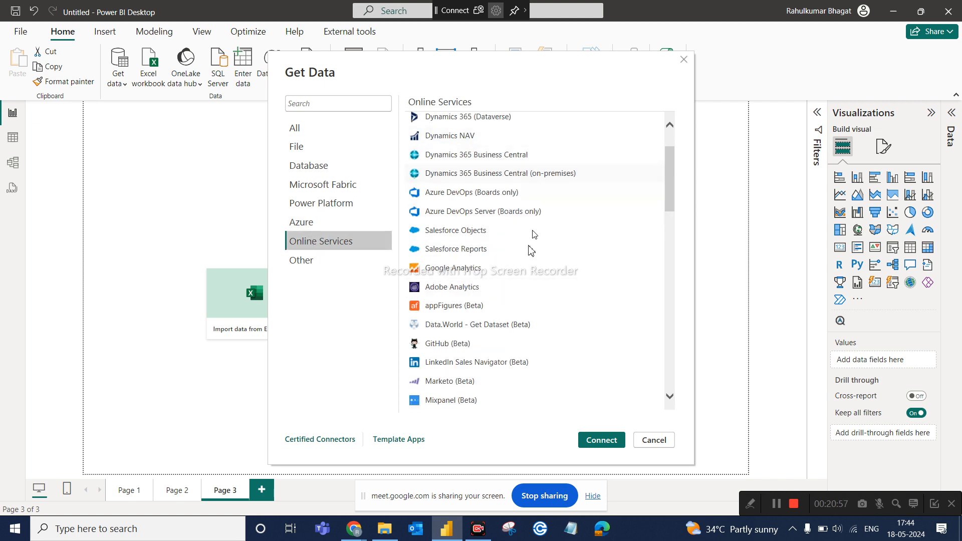
scroll(525, 260, down, 5)
scroll(525, 260, up, 2)
scroll(524, 260, down, 12)
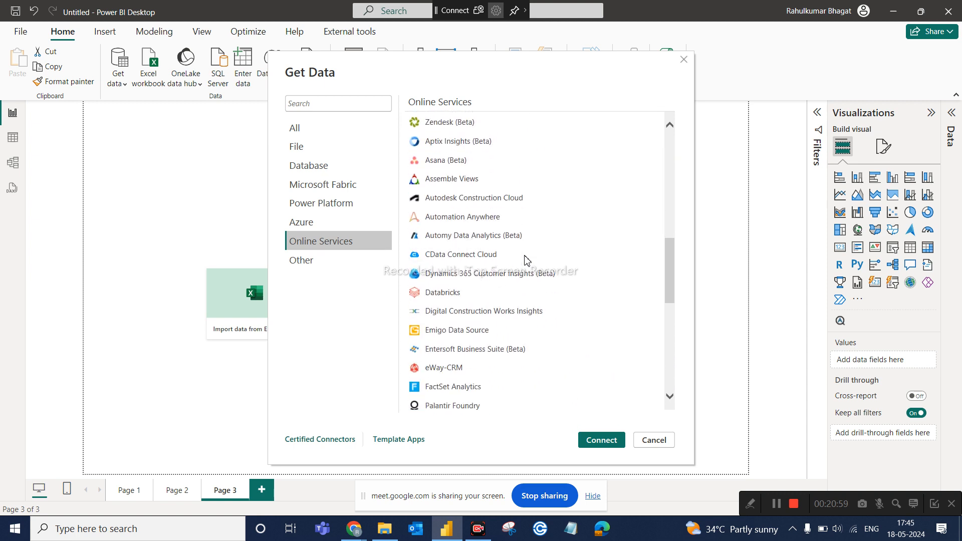
click(310, 264)
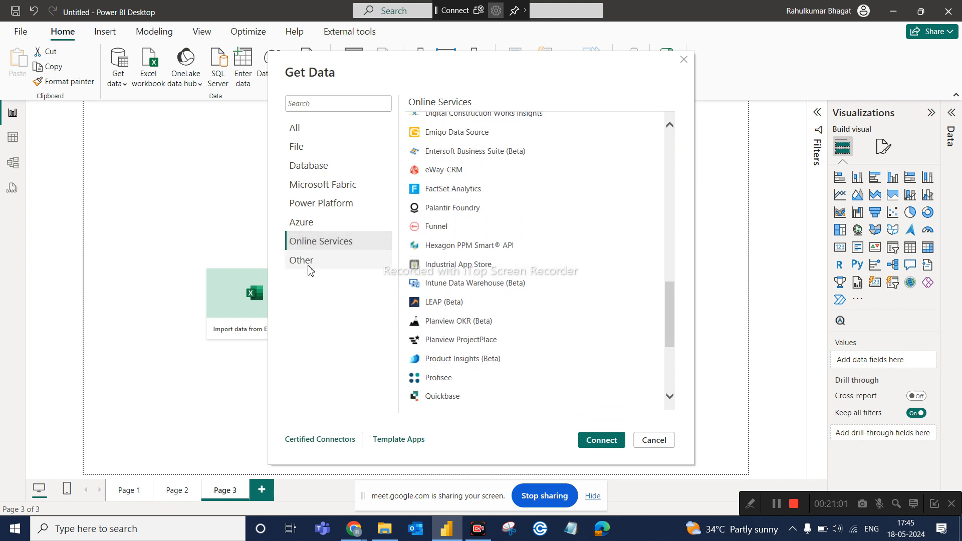
scroll(479, 285, down, 2)
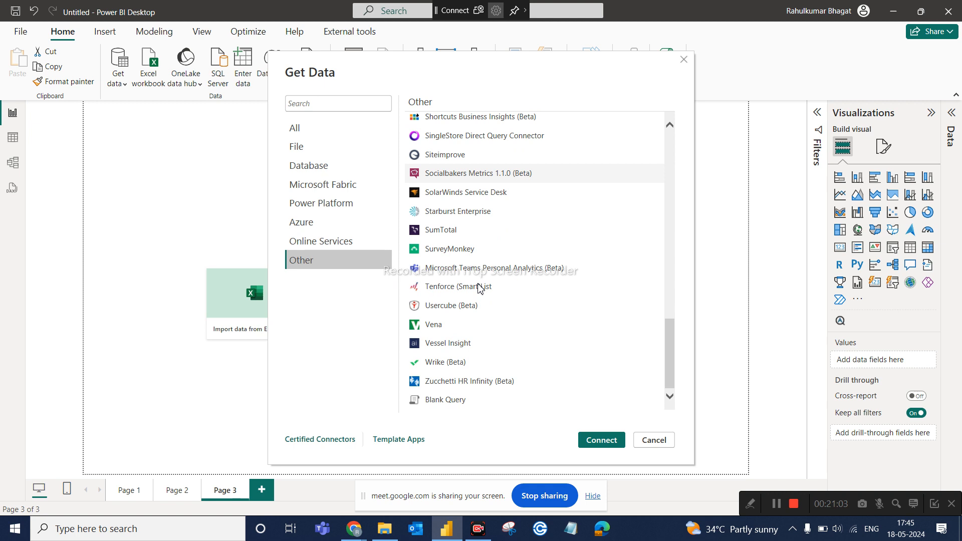
scroll(479, 287, up, 13)
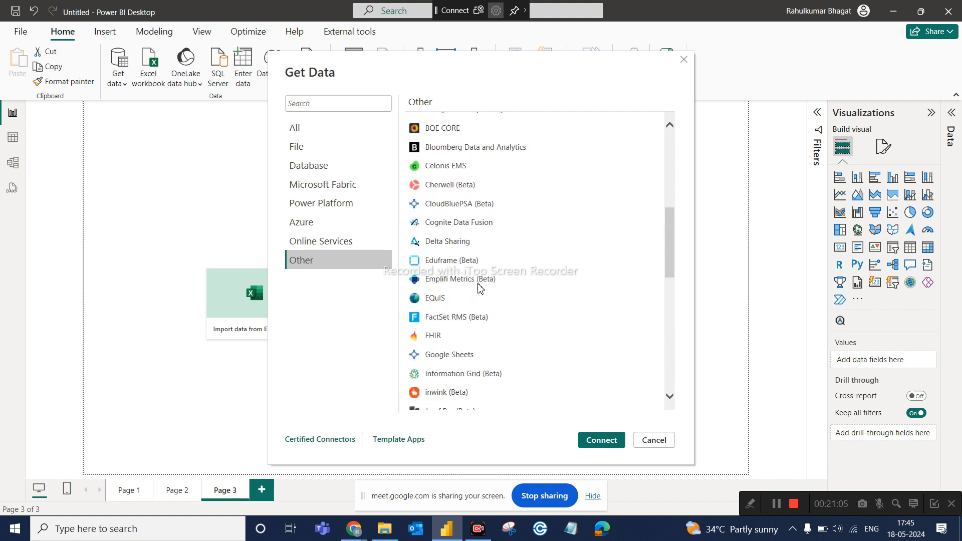
scroll(479, 287, up, 1)
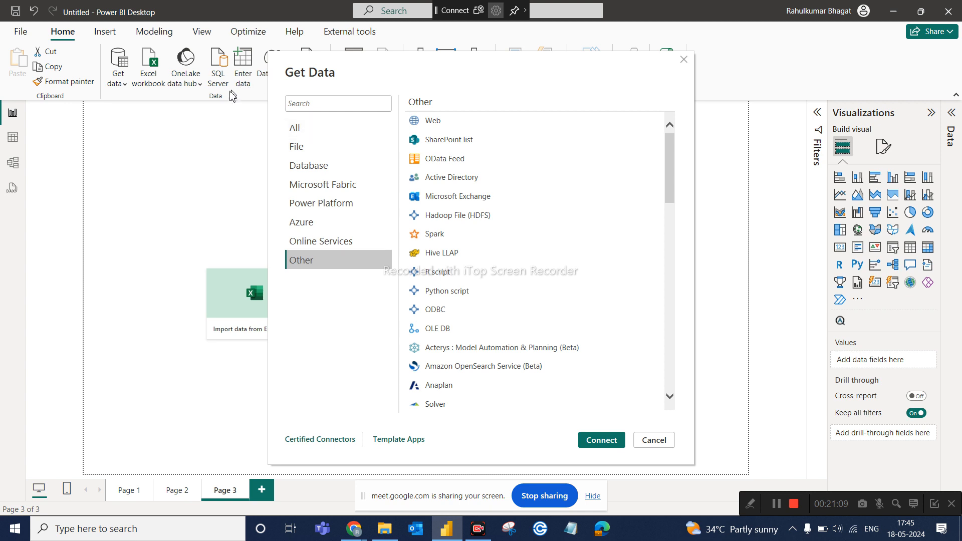
- Search the data sources for "sql", then for "csv"
click(319, 105)
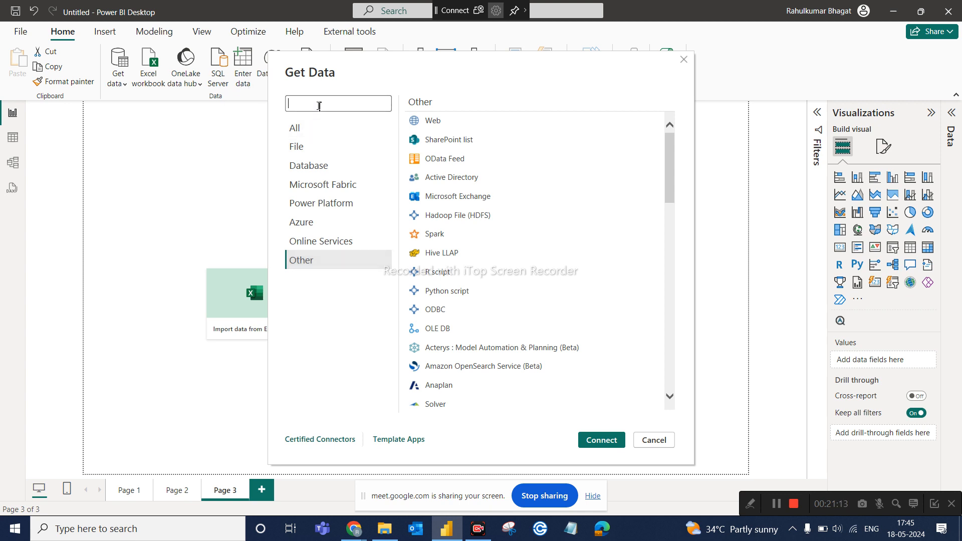
text(sql)
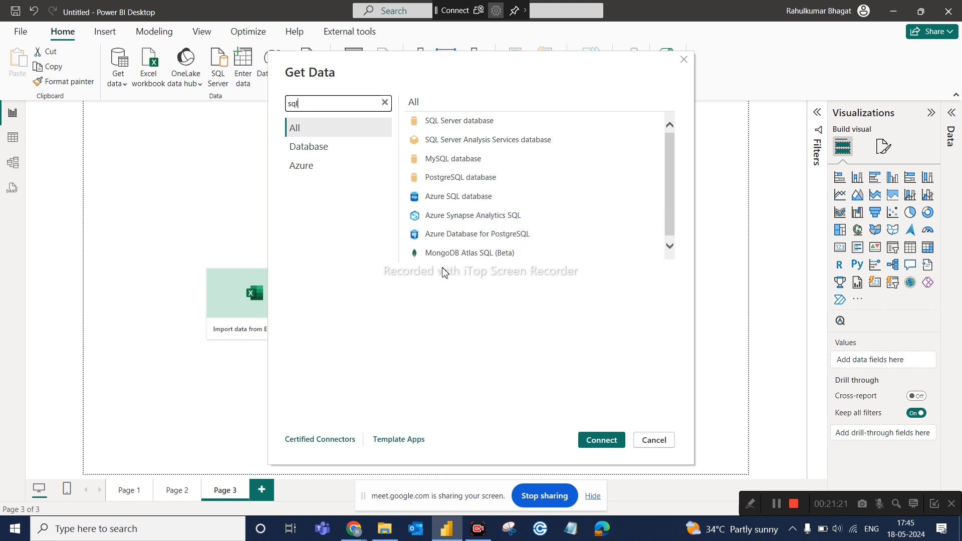
click(385, 102)
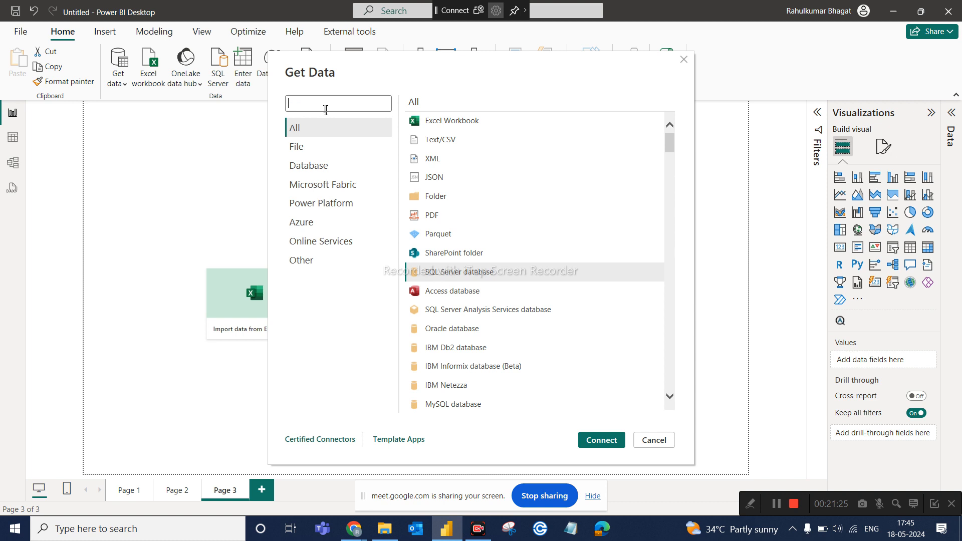
text(csv)
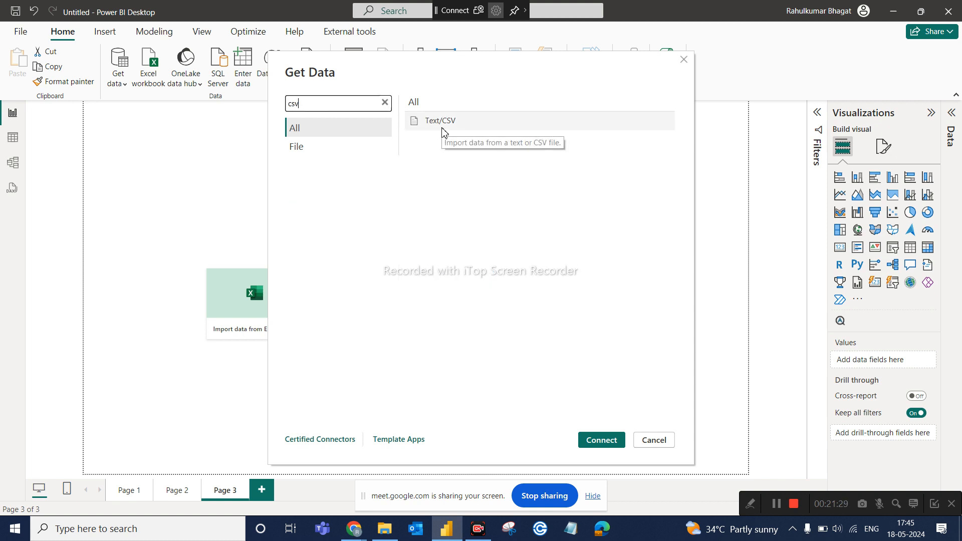
- Replace the source search with "ex" and connect to an Excel Workbook
click(338, 105)
key(BackSpace)
key(BackSpace)
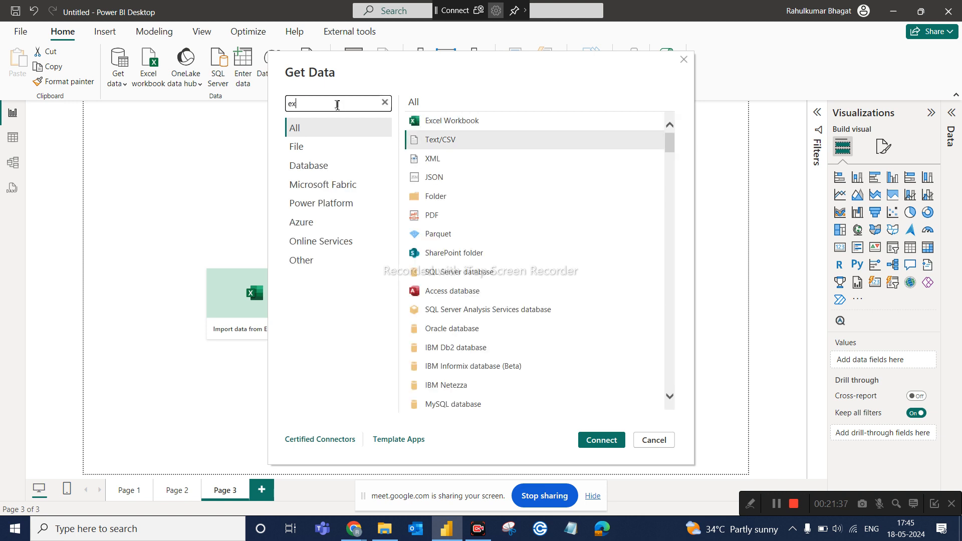
click(446, 122)
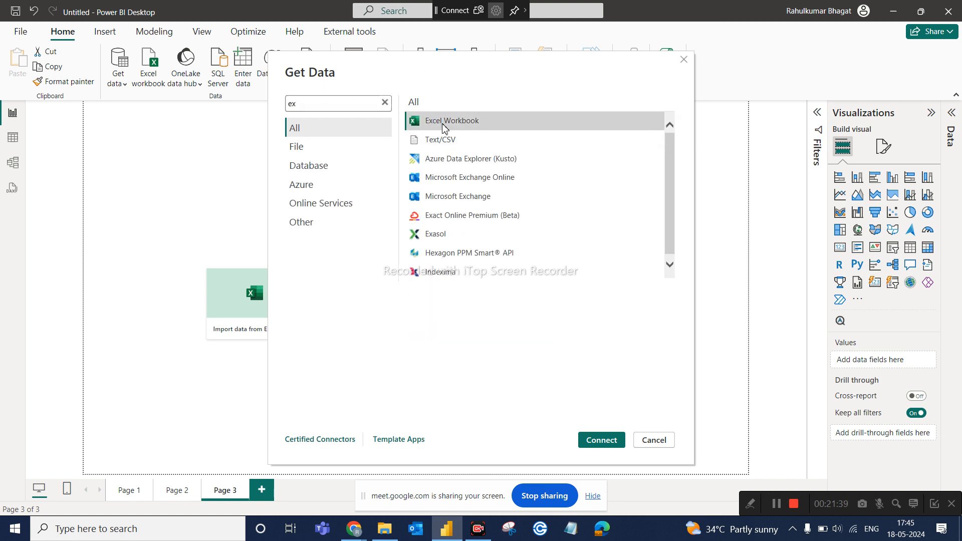
click(610, 441)
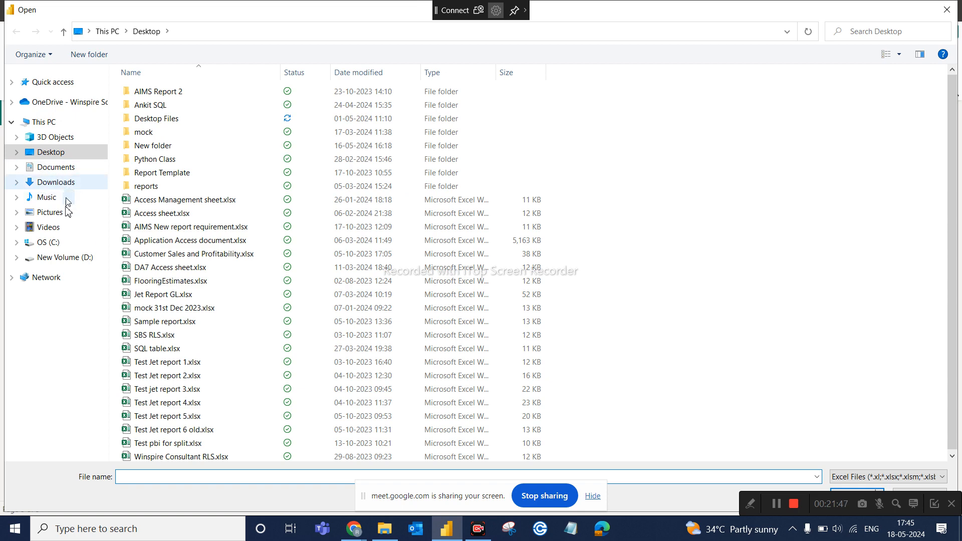
- Browse to the AdventureWorks CSV Files folder under PowerBI > PowerBI Course on New Volume (D:)
click(71, 259)
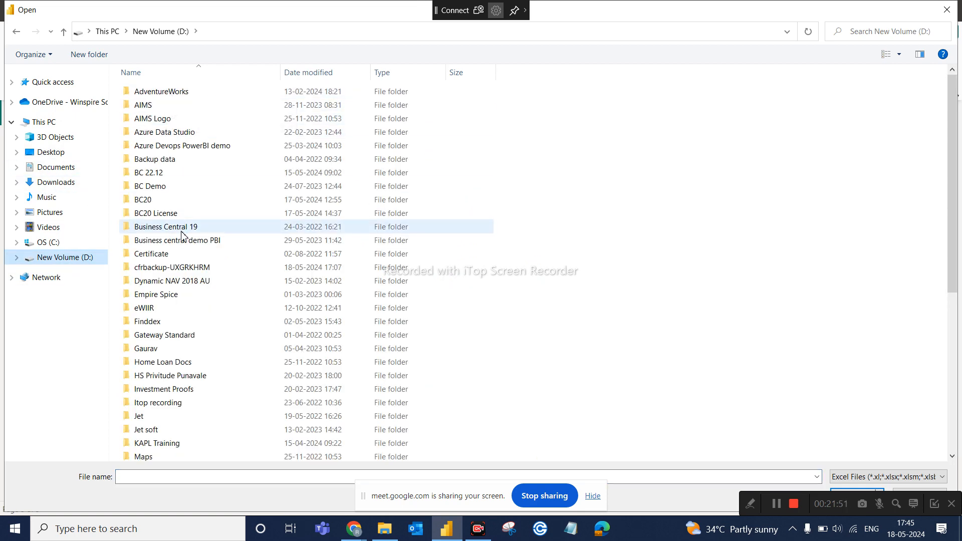
scroll(188, 231, down, 6)
double_click(141, 321)
double_click(182, 104)
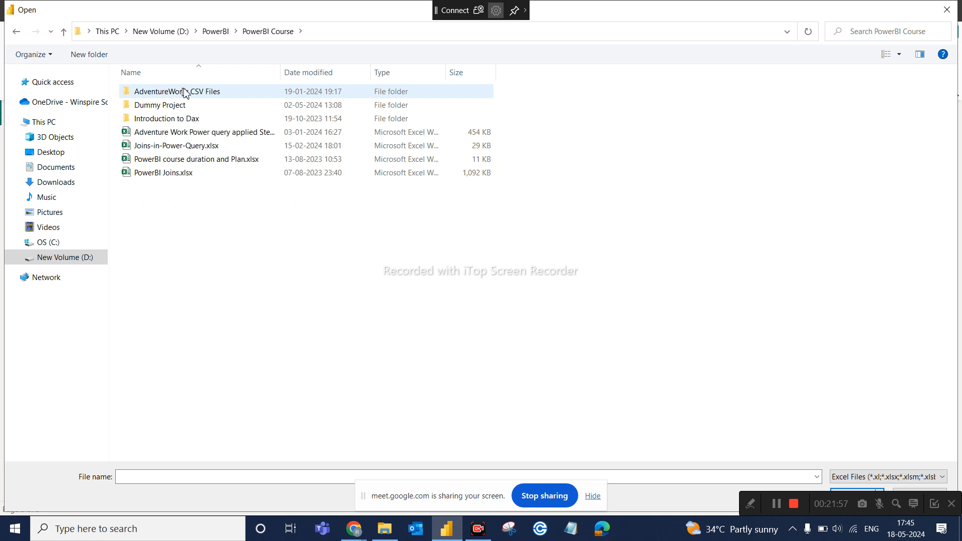
double_click(199, 93)
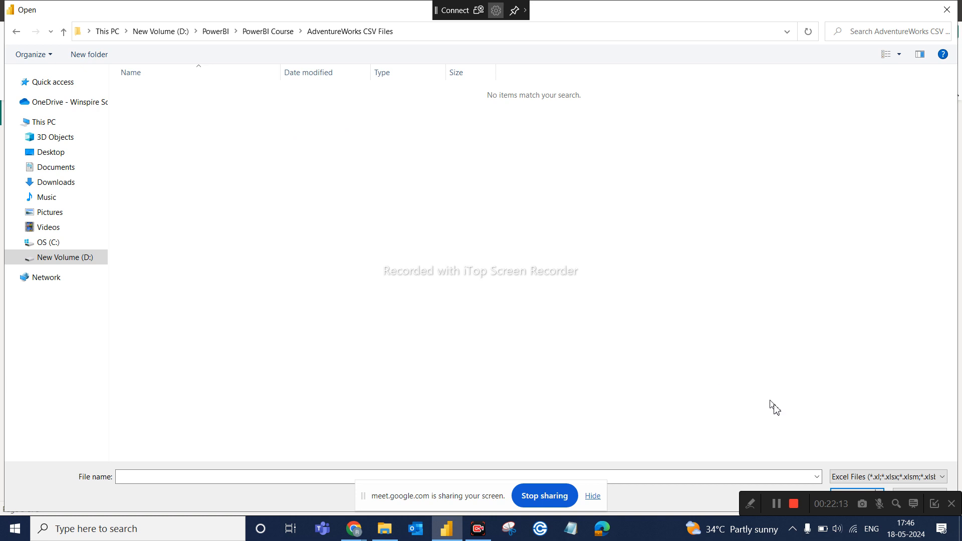
- Compare the folder's contents under the All Files and Excel Files filters, then cancel the file selection
drag(758, 500, 778, 519)
click(940, 476)
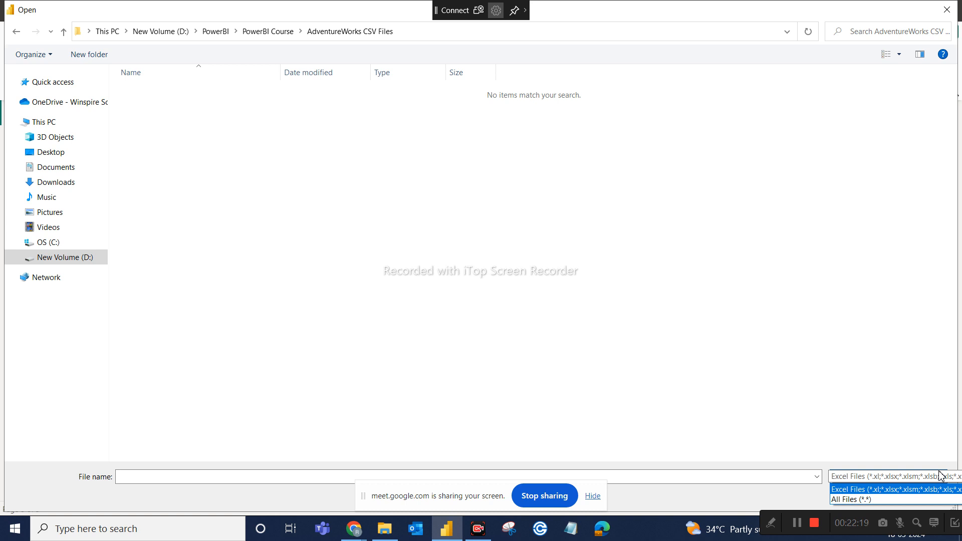
click(900, 499)
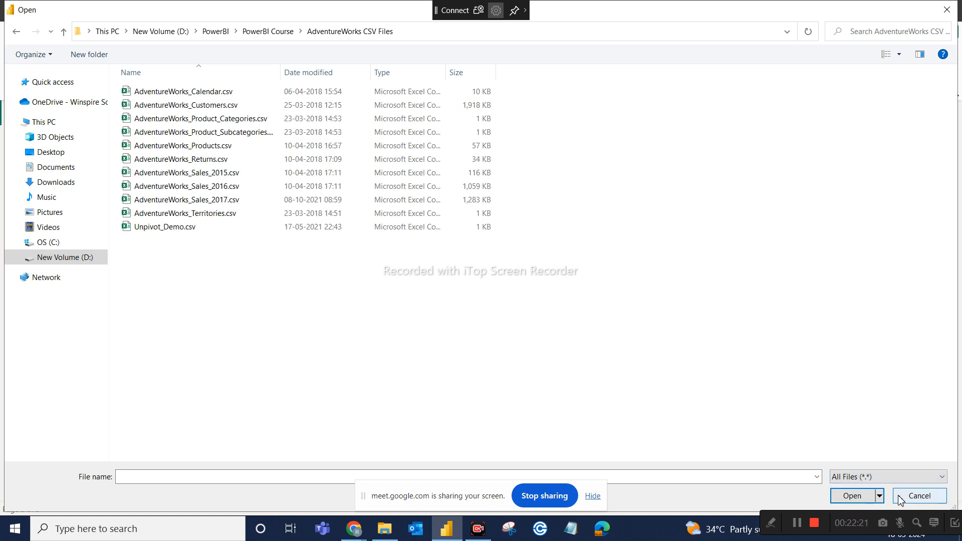
click(922, 476)
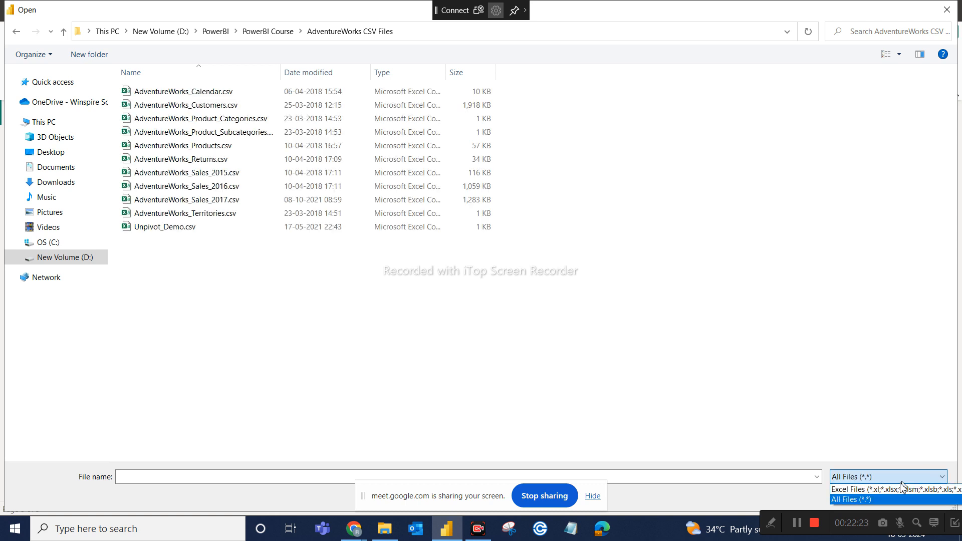
click(869, 490)
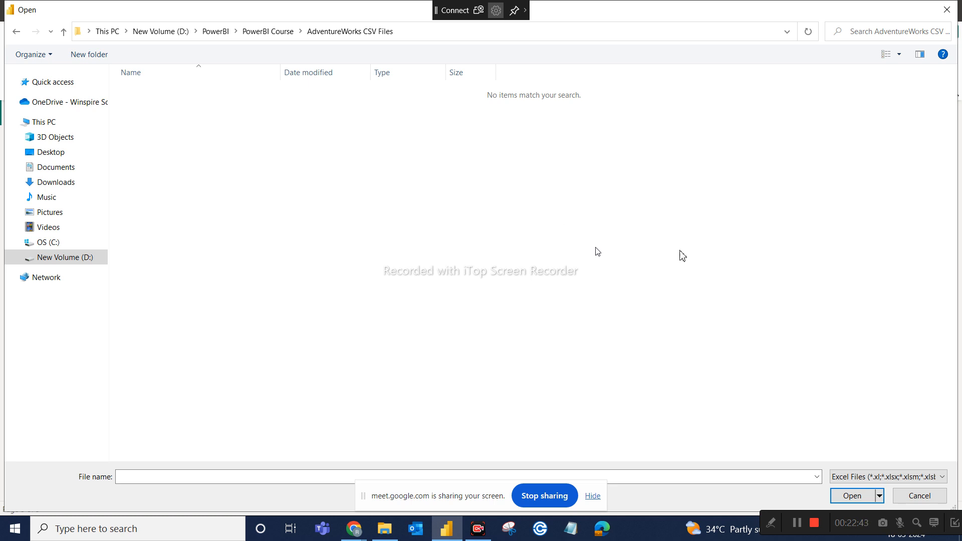
click(918, 497)
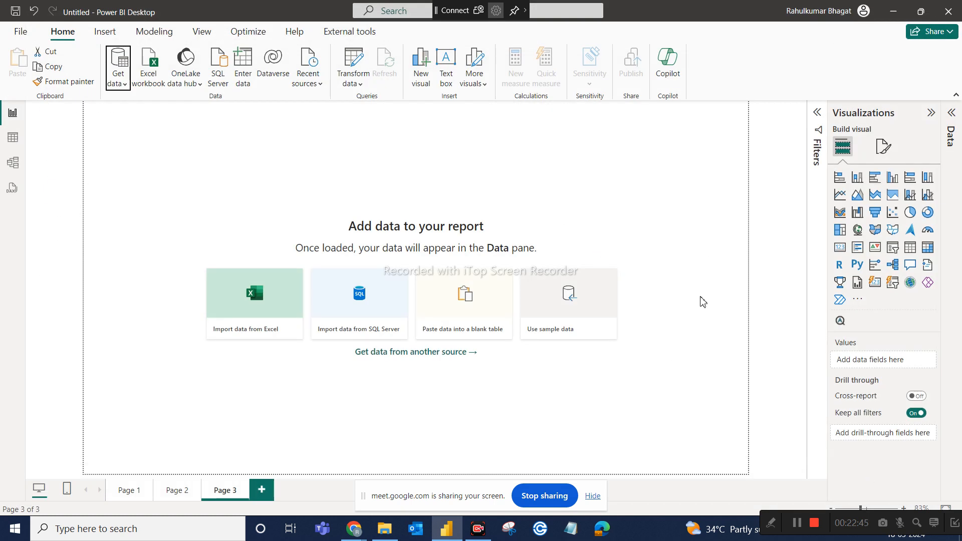
- Start a Text/CSV import and browse to PowerBI > PowerBI Course > AdventureWorks CSV Files on New Volume (D:)
click(118, 80)
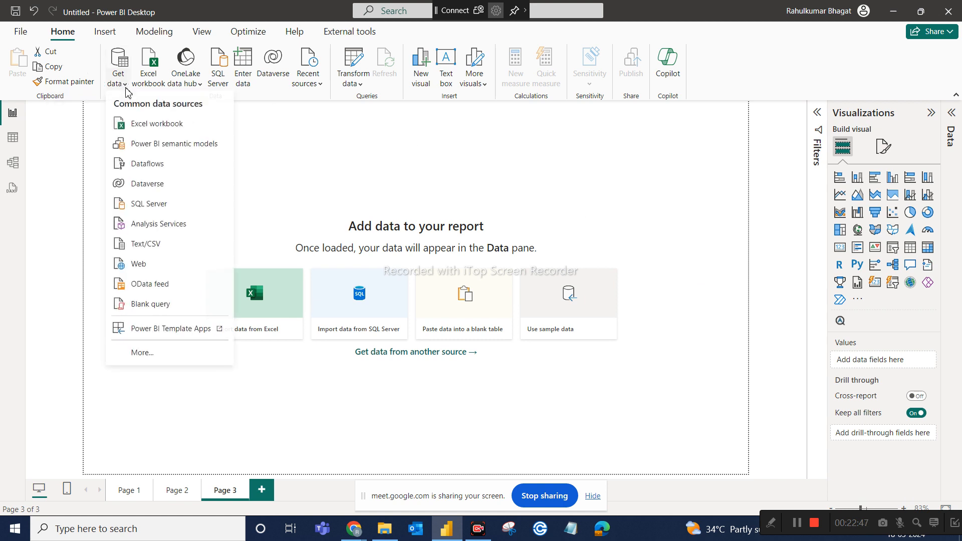
click(146, 246)
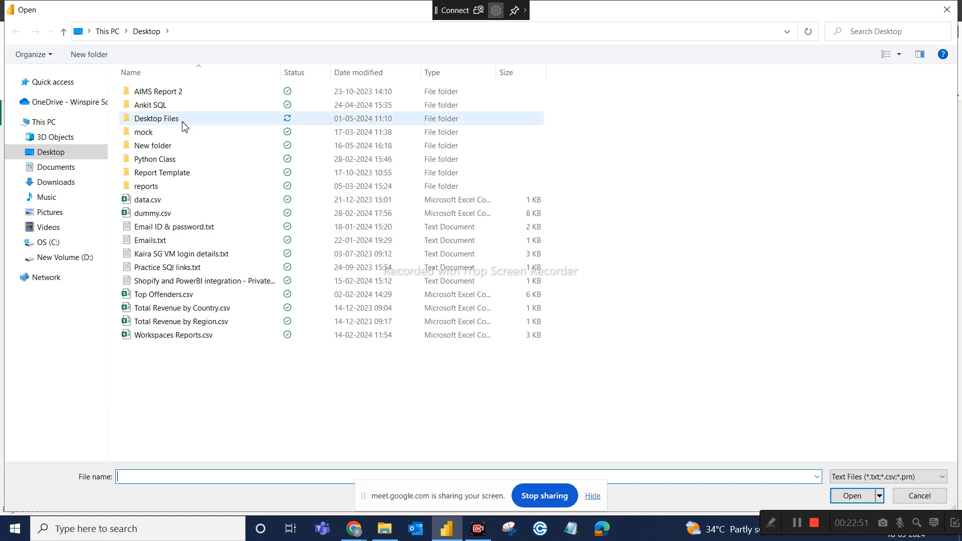
click(66, 258)
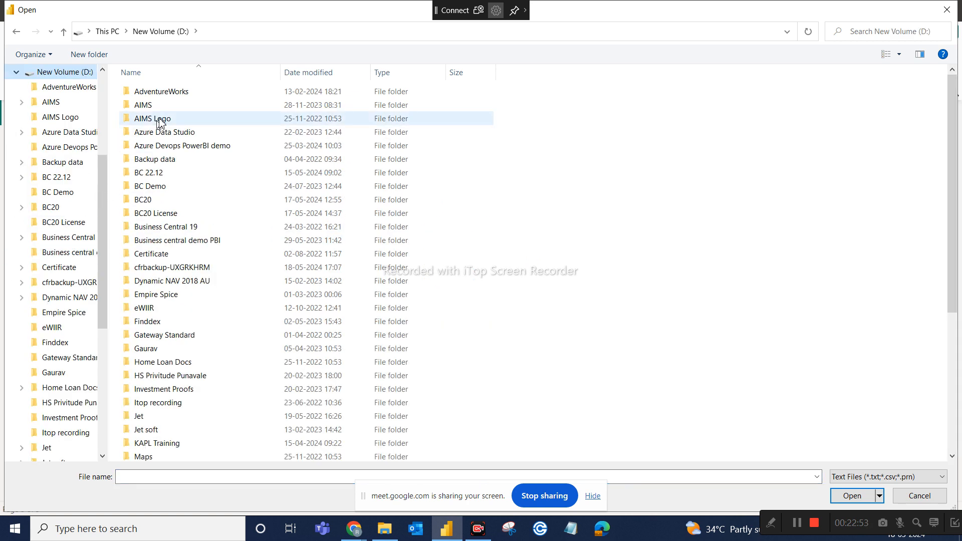
scroll(173, 351, down, 4)
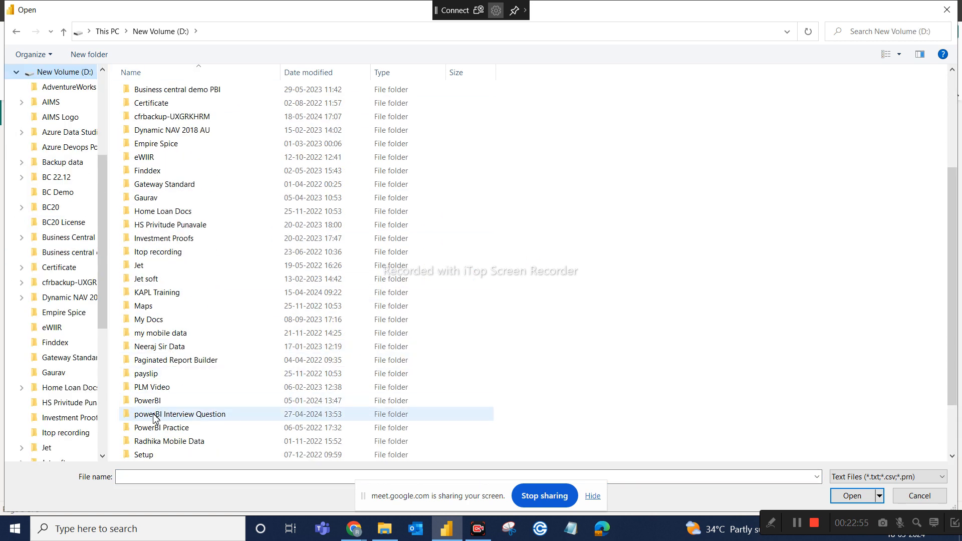
click(155, 399)
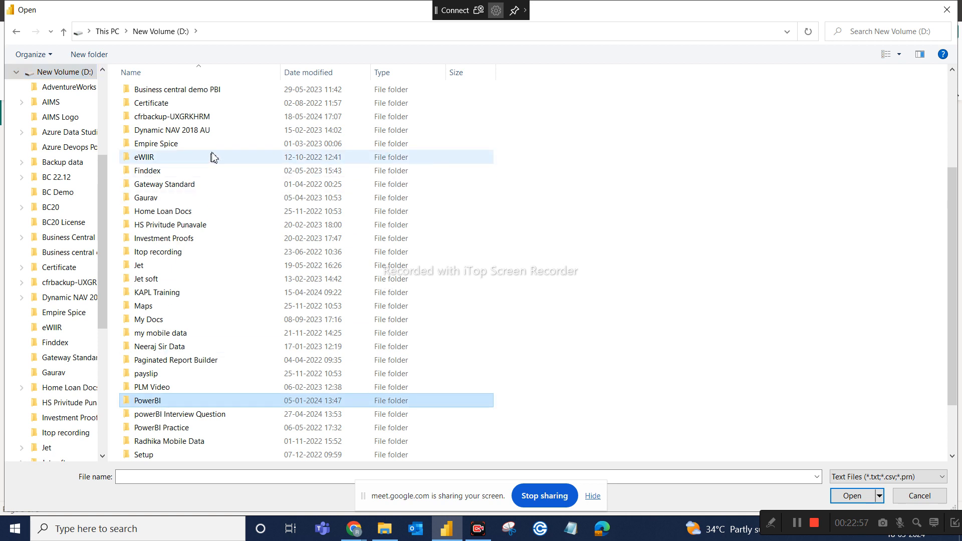
double_click(164, 404)
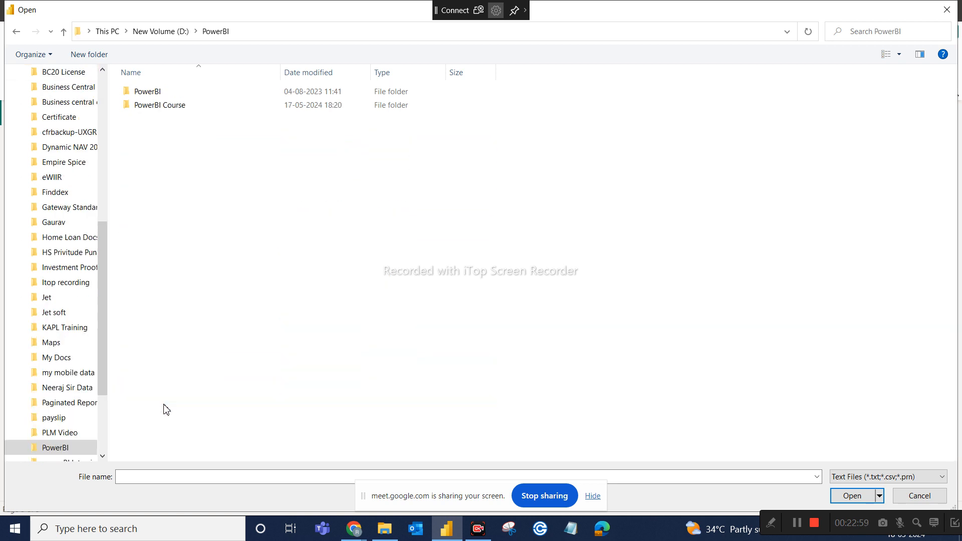
click(168, 108)
double_click(168, 108)
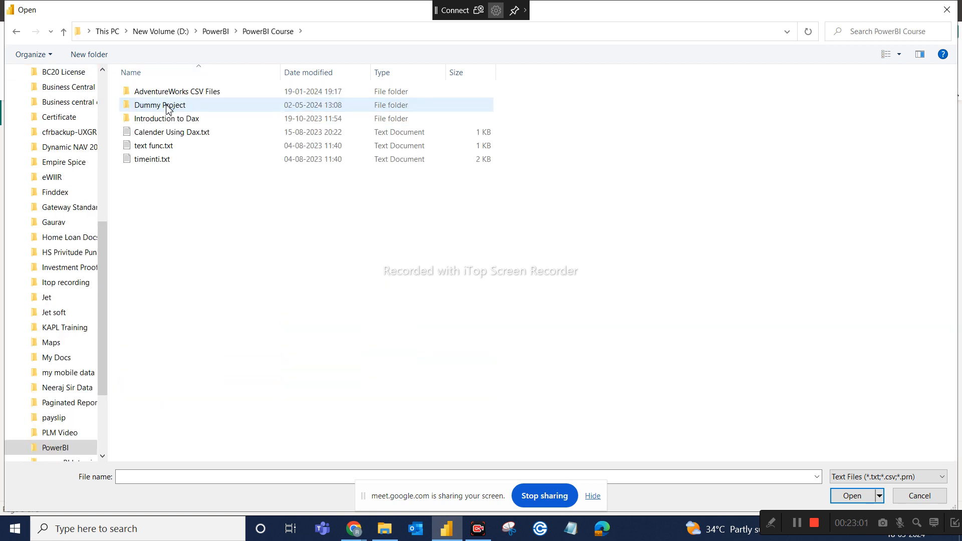
double_click(182, 92)
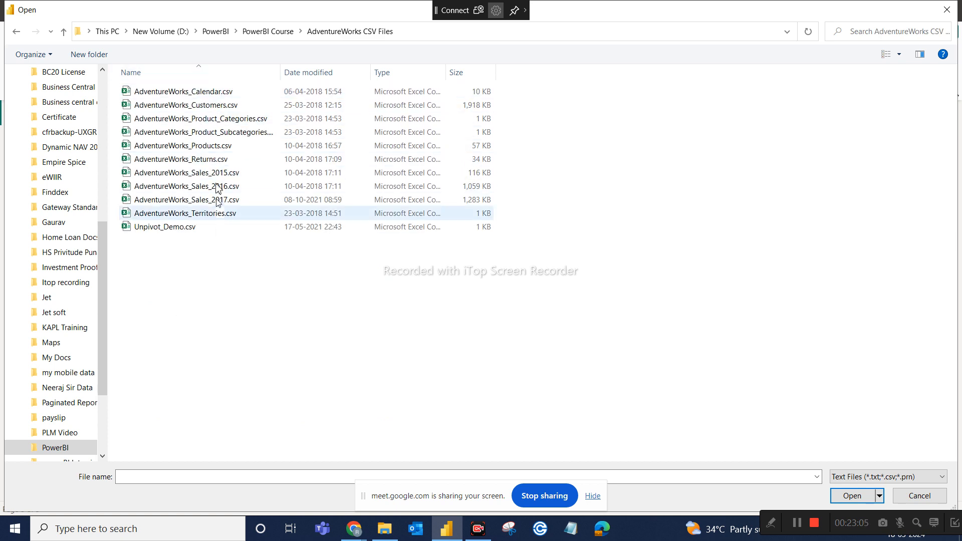
- Open AdventureWorks_Calendar.csv in the import preview and shift the preview window slightly aside
click(228, 93)
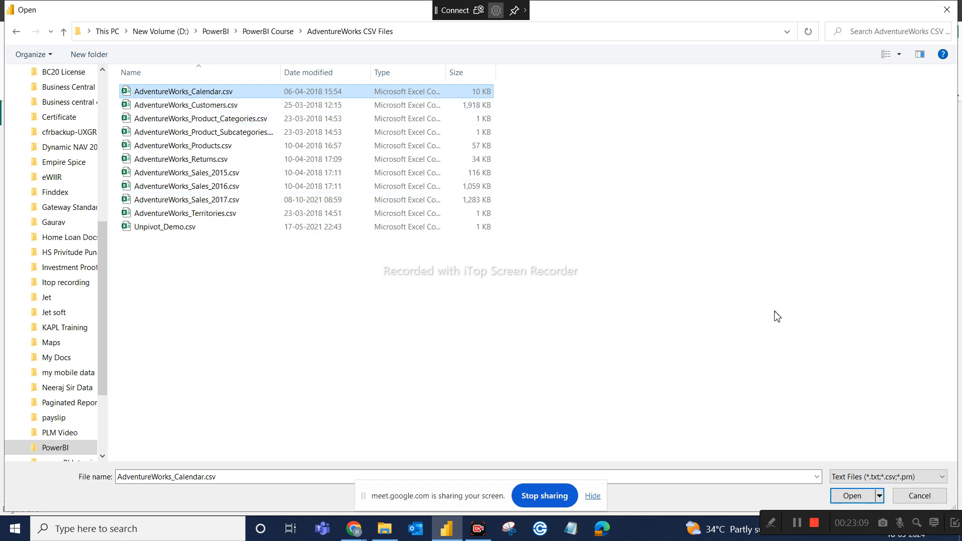
click(844, 497)
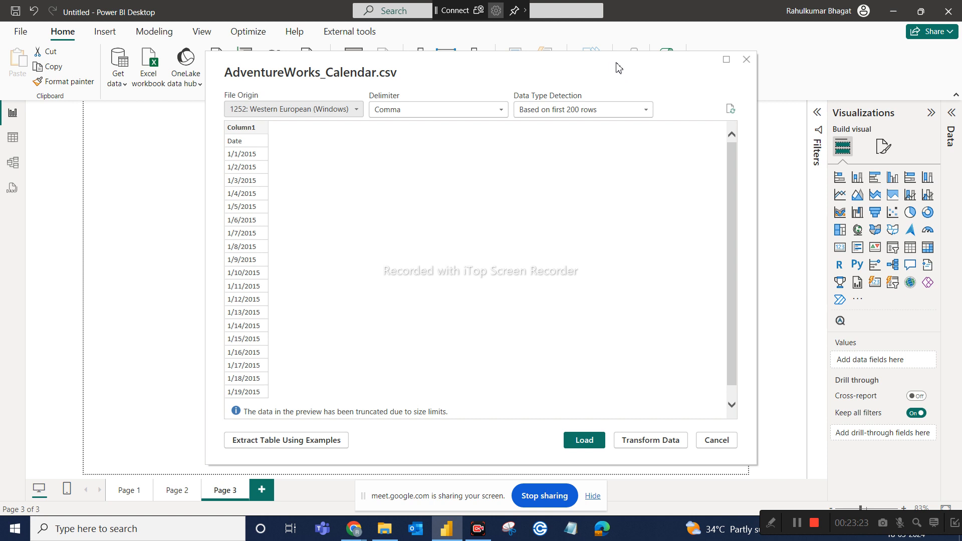
drag(619, 68, 605, 67)
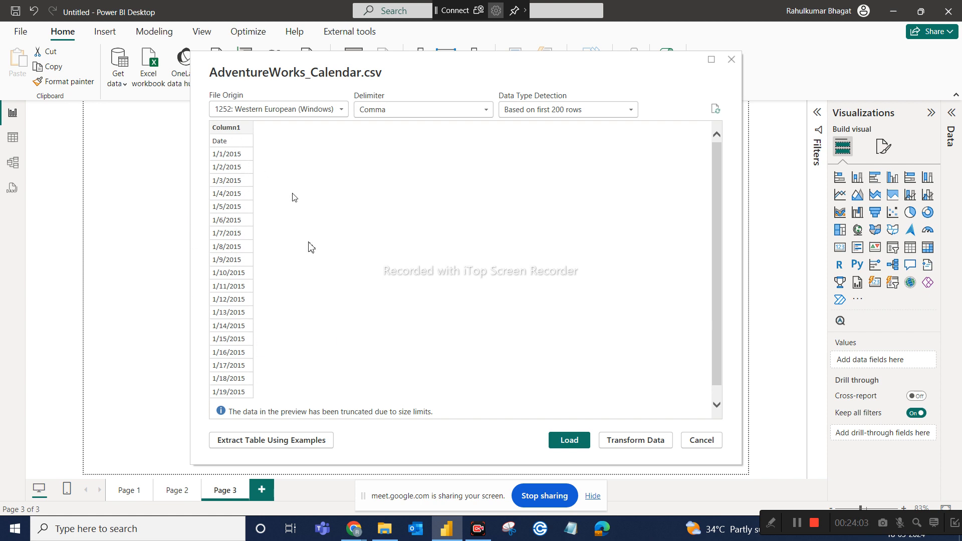
- Switch to File Explorer, open AdventureWorks_Calendar.csv in Excel and widen column A to fit the dates
click(384, 529)
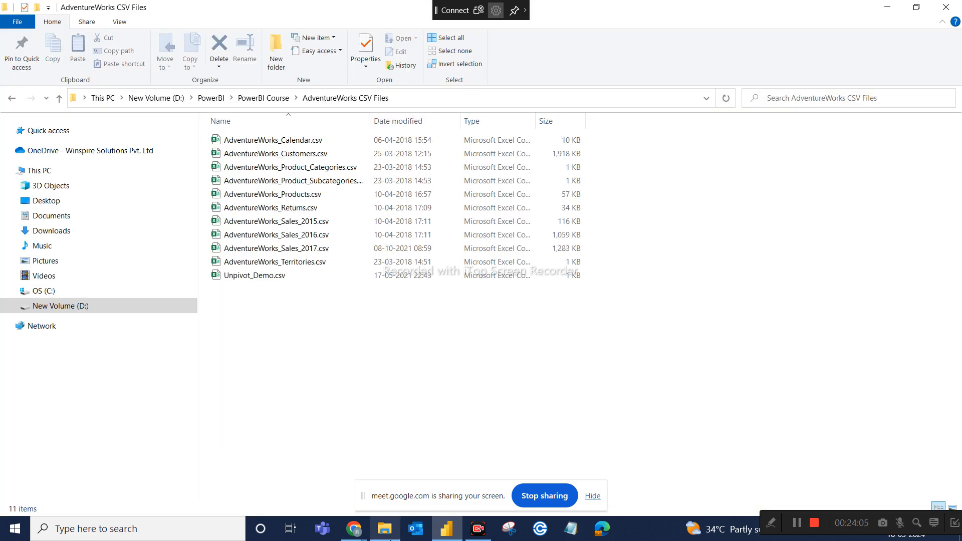
double_click(328, 146)
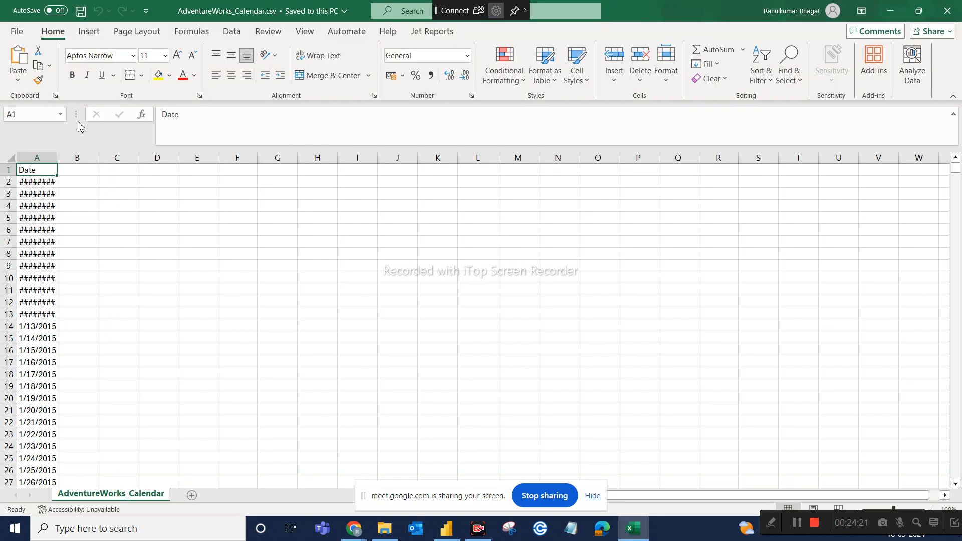
drag(60, 155, 95, 156)
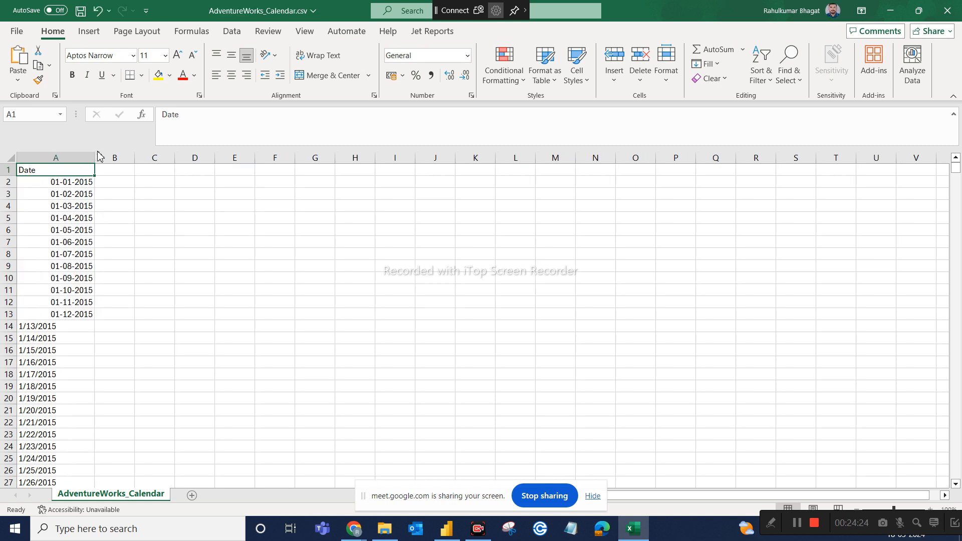
click(213, 222)
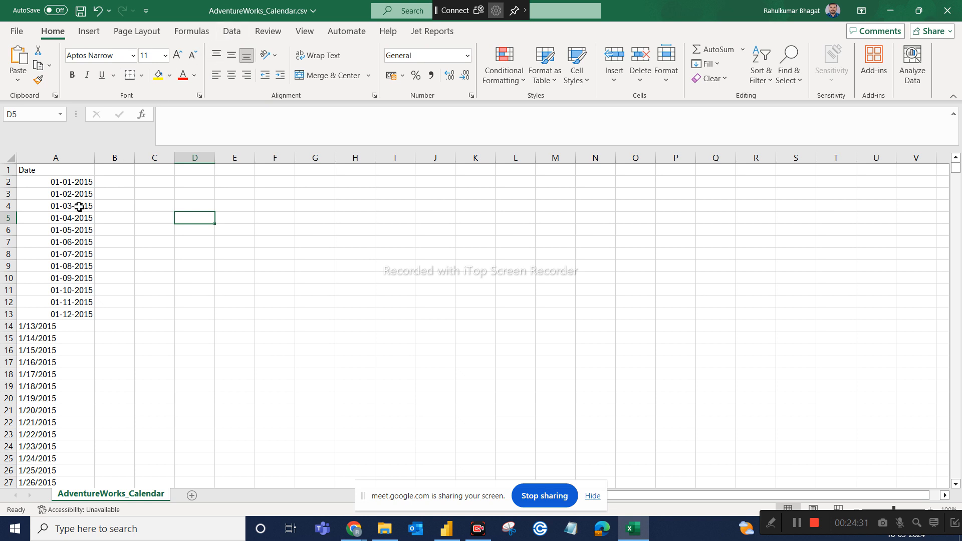
- Switch to Chrome and check the Google Meet participants and the WhatsApp group with the shared zip file
click(344, 535)
click(332, 496)
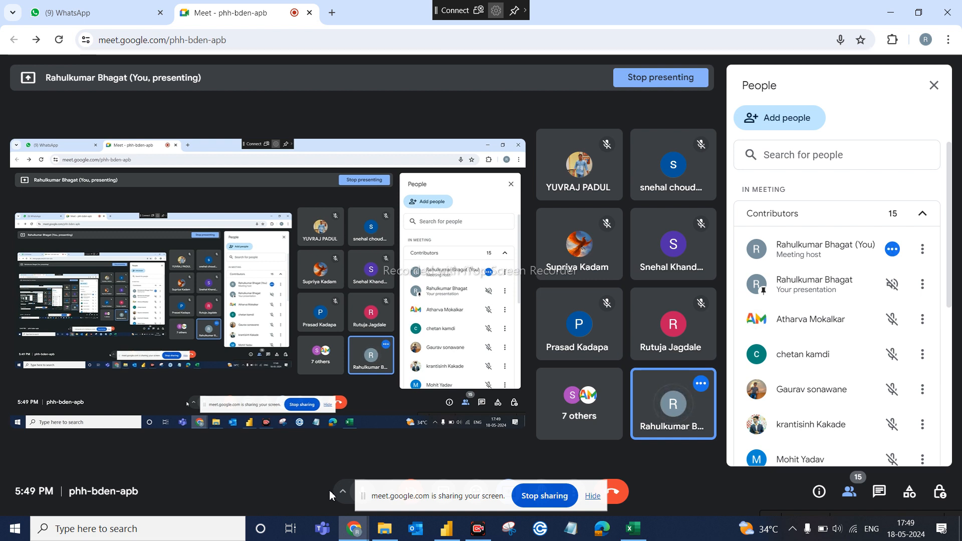
click(109, 11)
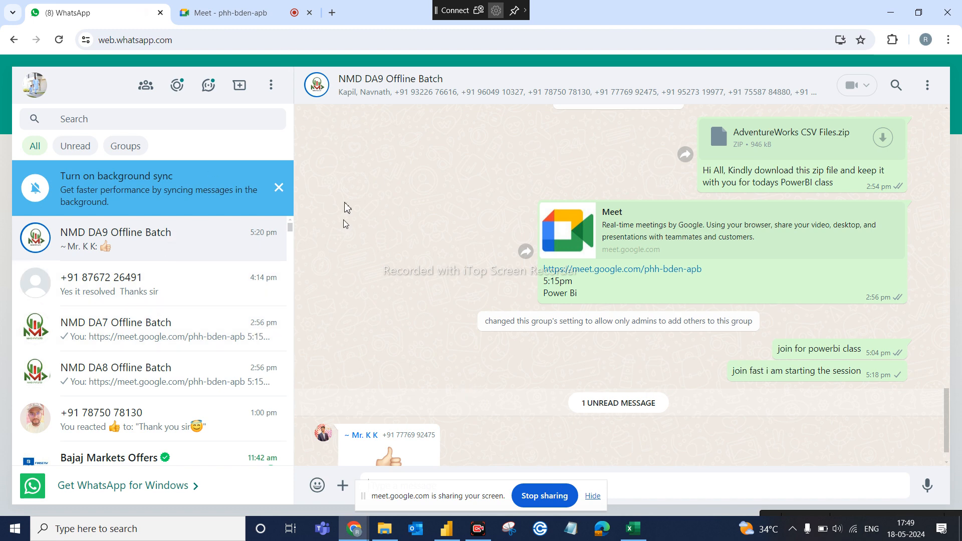
click(235, 14)
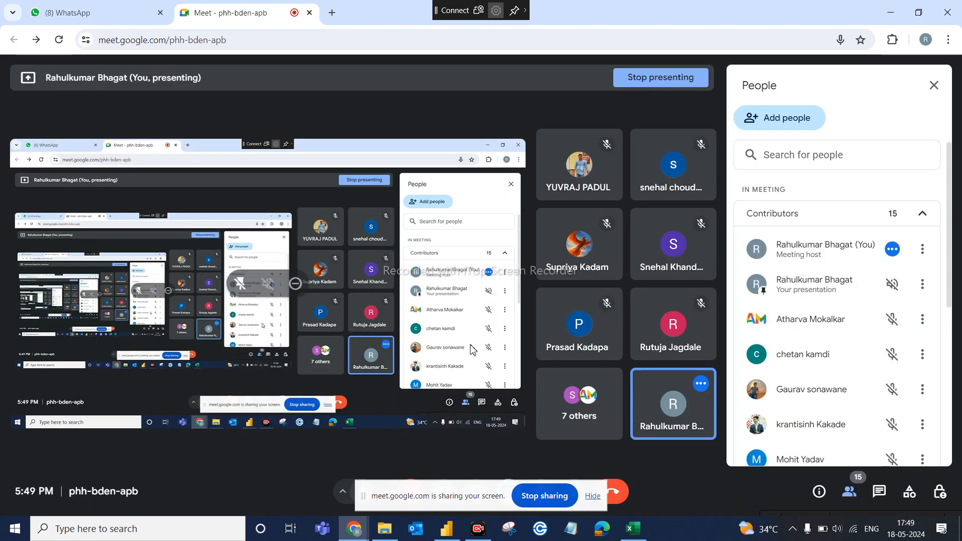
- Compare the Power BI import preview of the calendar file with its Date column in Excel
click(448, 529)
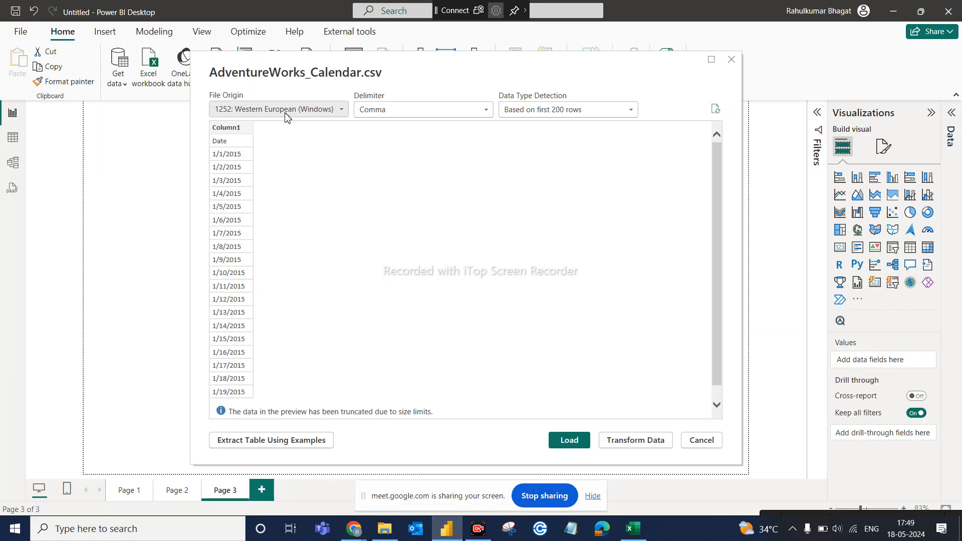
click(633, 530)
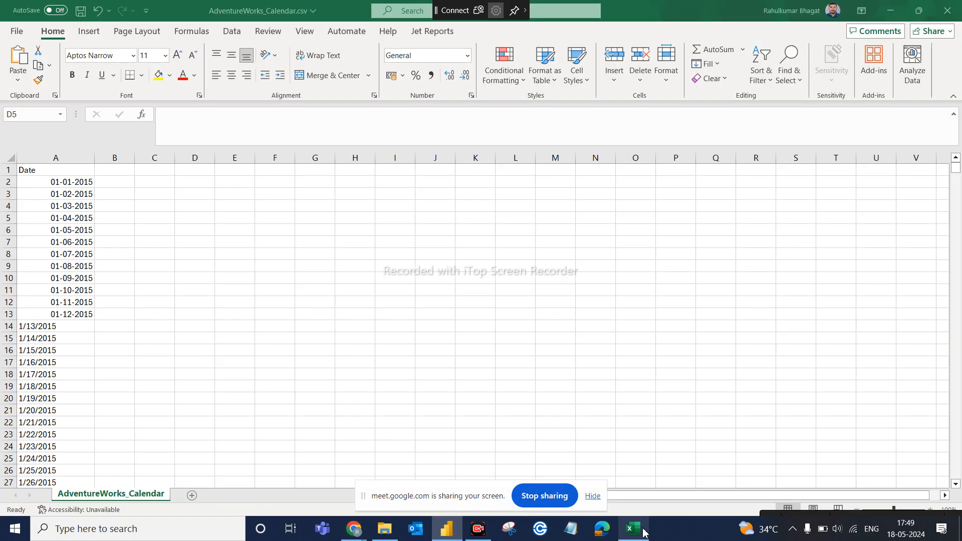
click(62, 155)
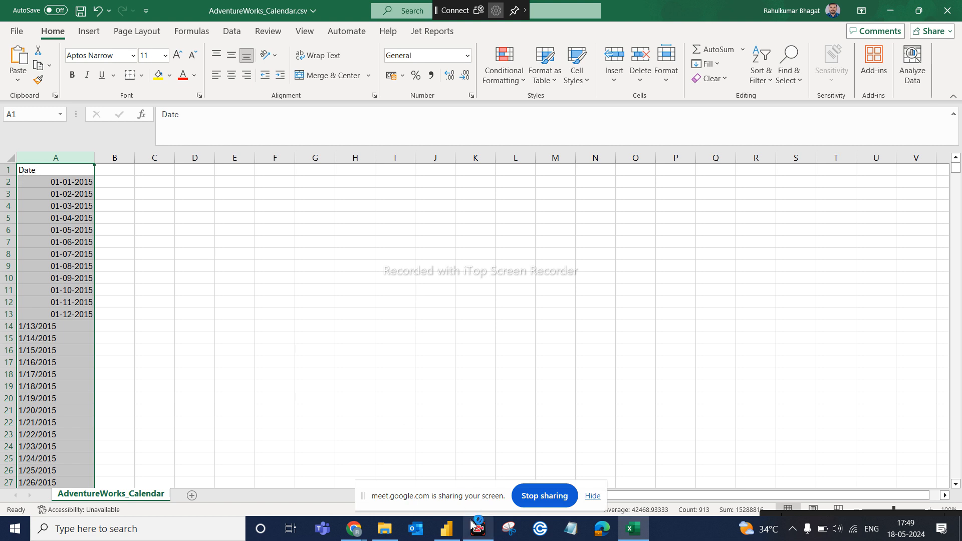
click(444, 533)
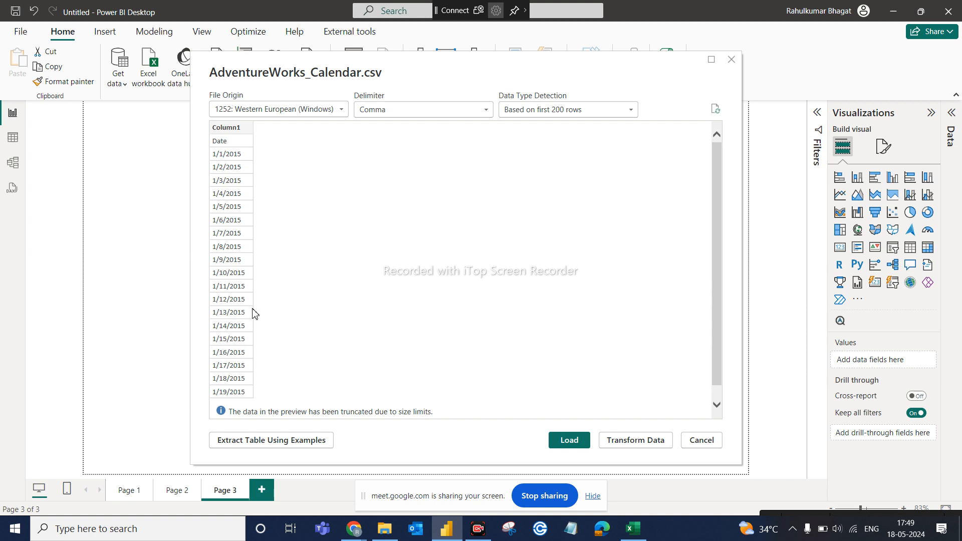
- Load the AdventureWorks_Calendar data and display its Column1 in Table view
click(569, 441)
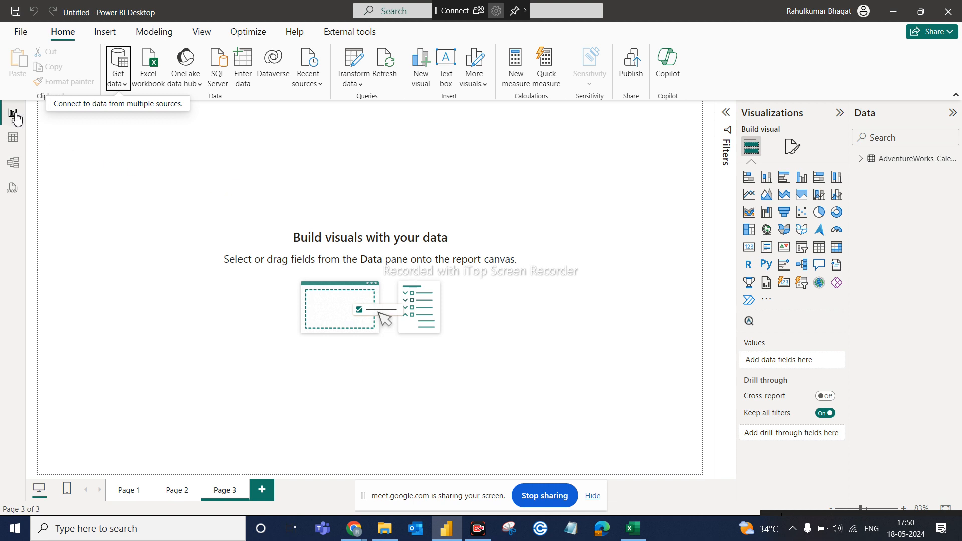
click(17, 138)
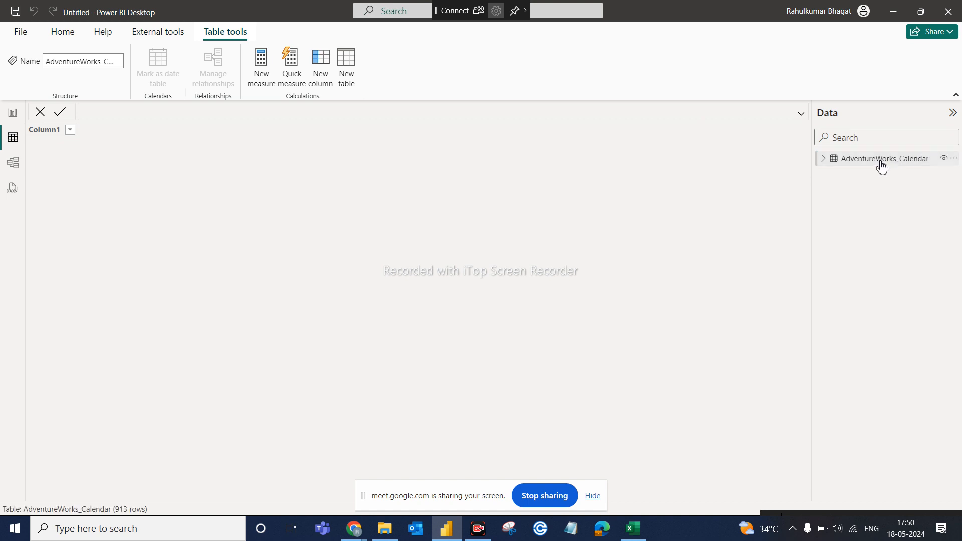
click(858, 161)
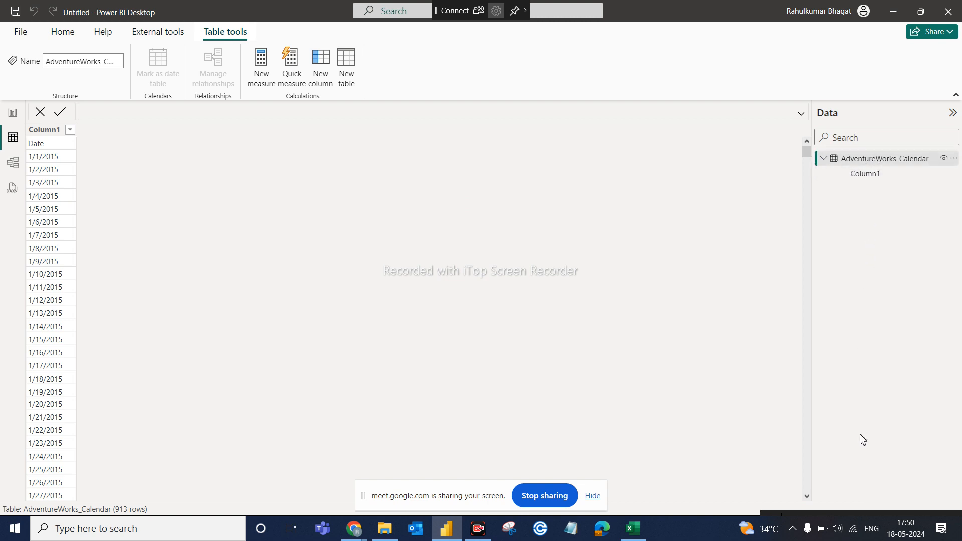
click(866, 176)
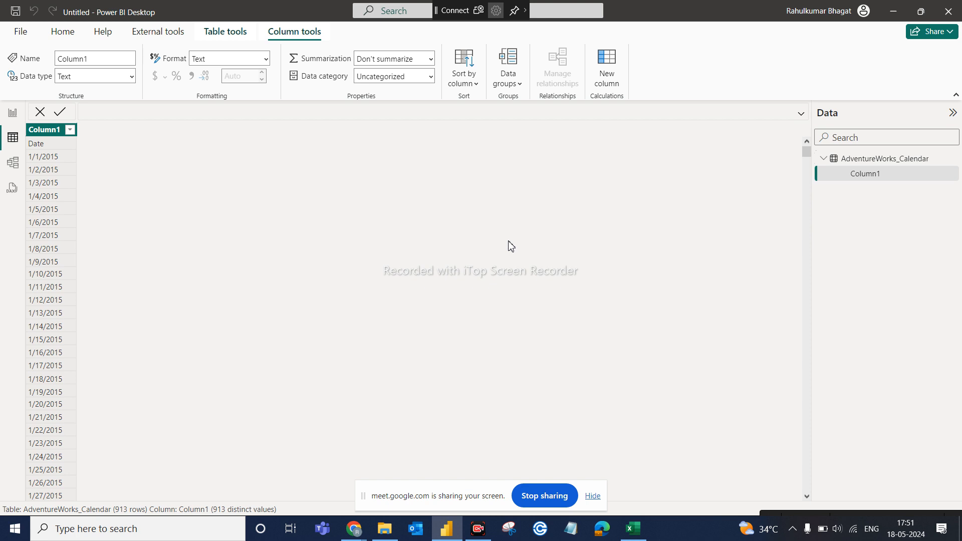
- Return to Report view and open the Power Query Editor to transform the loaded data
click(14, 115)
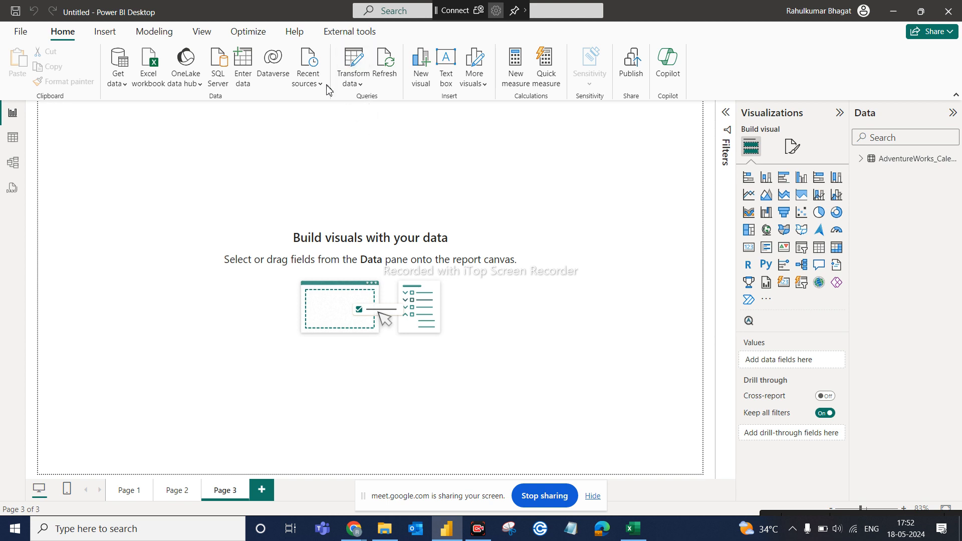
click(361, 89)
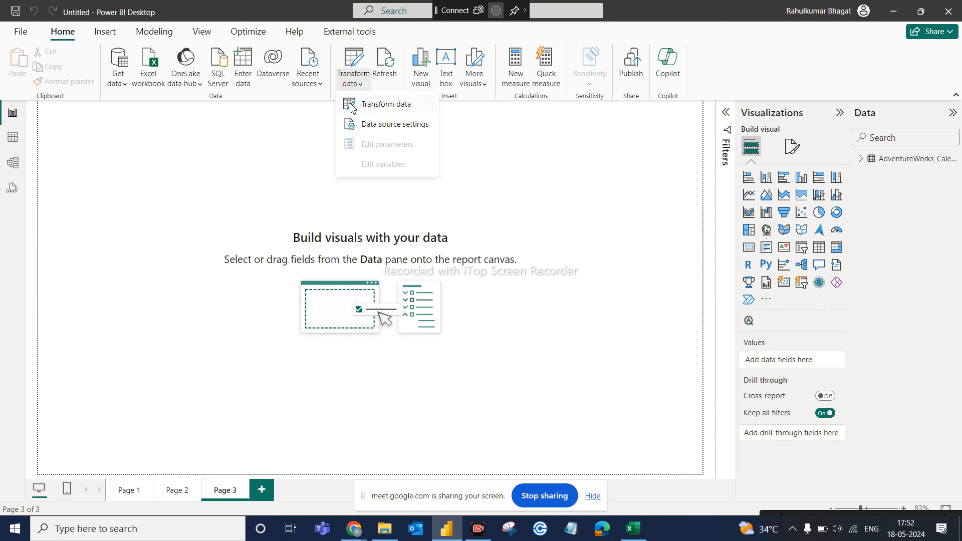
click(379, 106)
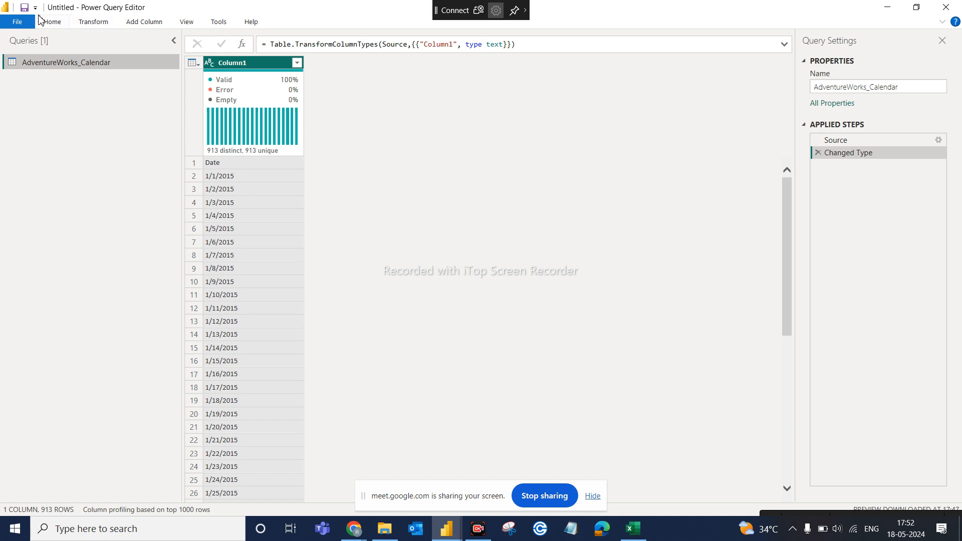
- Examine the Home and Transform commands available in Power Query Editor for the calendar query
click(56, 23)
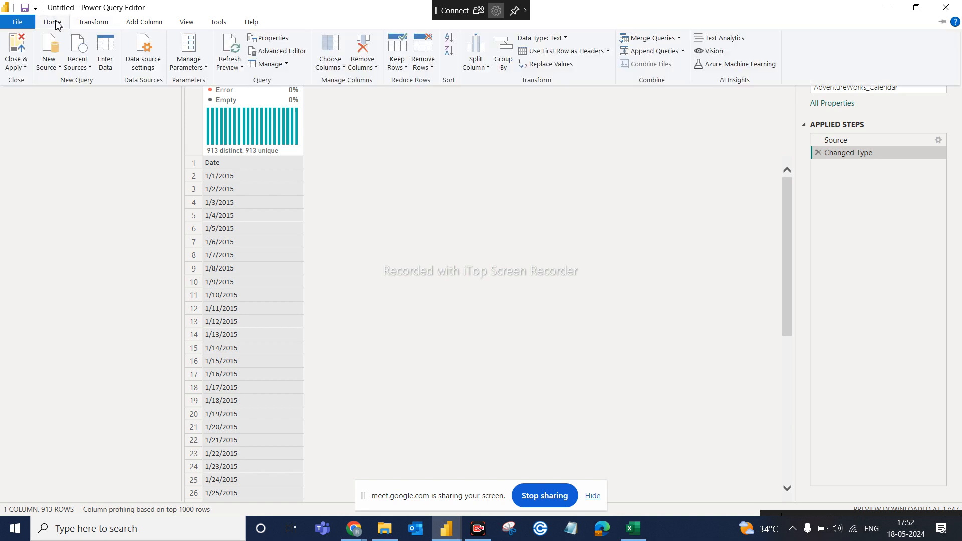
click(103, 22)
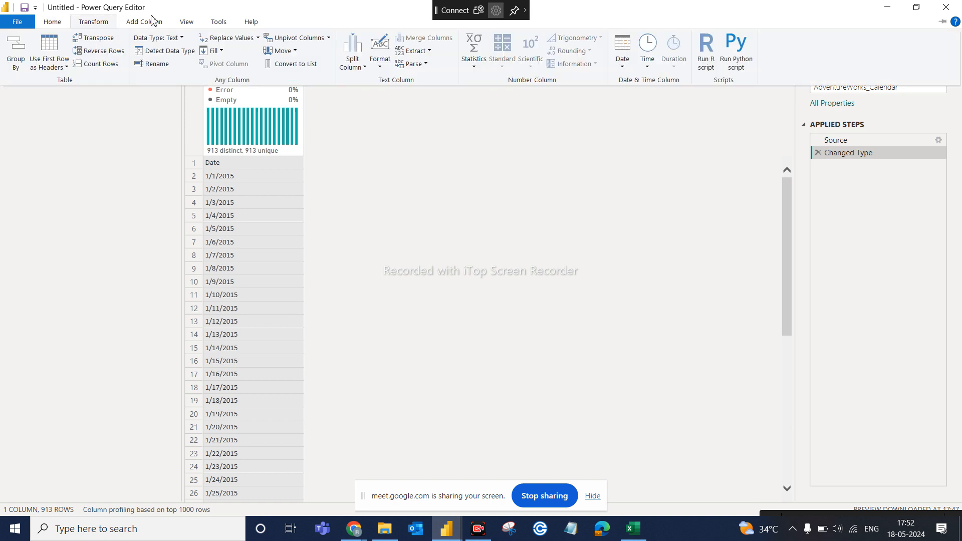
click(55, 23)
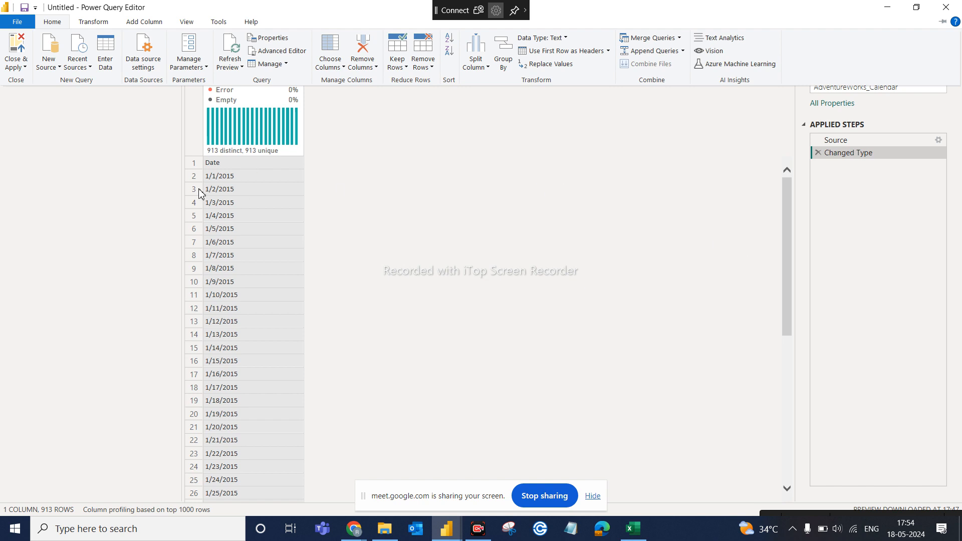
click(430, 119)
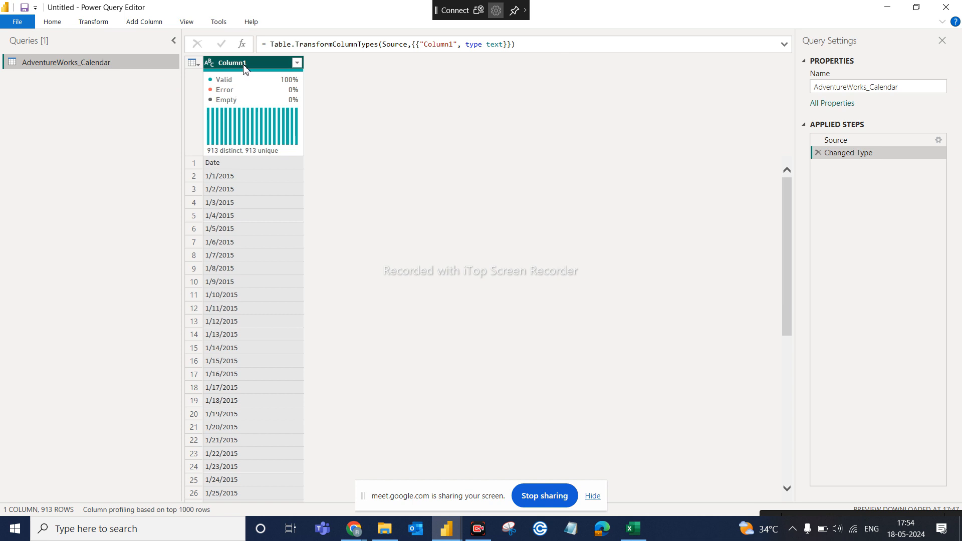
click(96, 24)
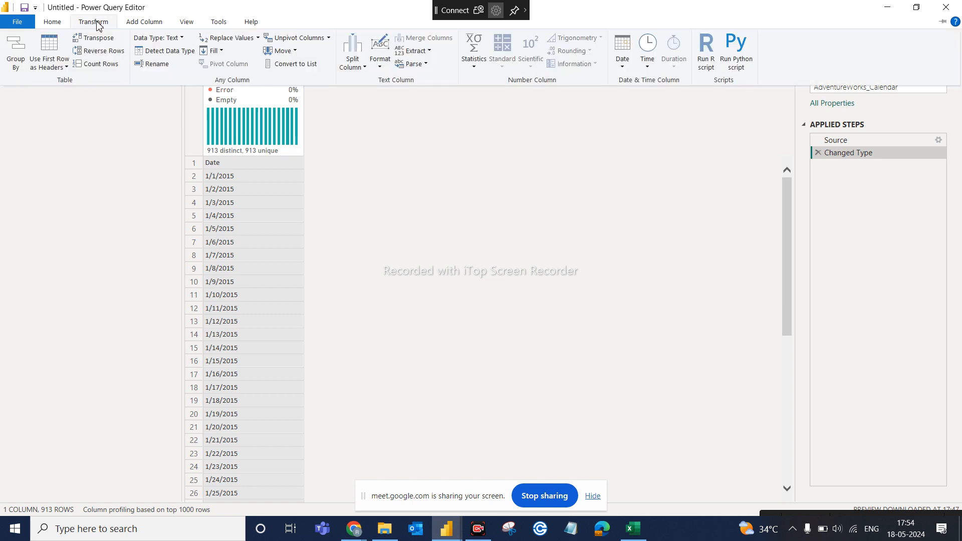
click(386, 180)
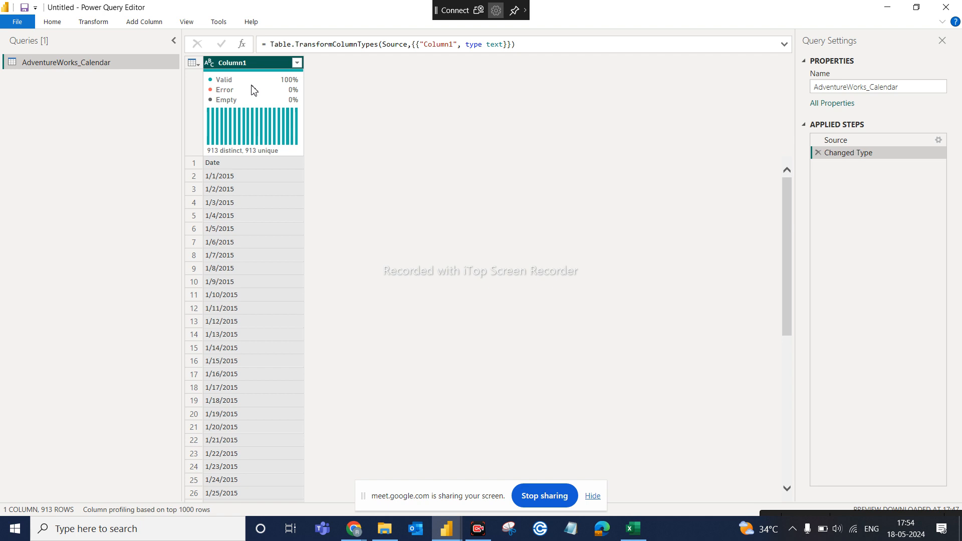
- Promote the first row of the AdventureWorks_Calendar query to column headers
mouse_move(252, 90)
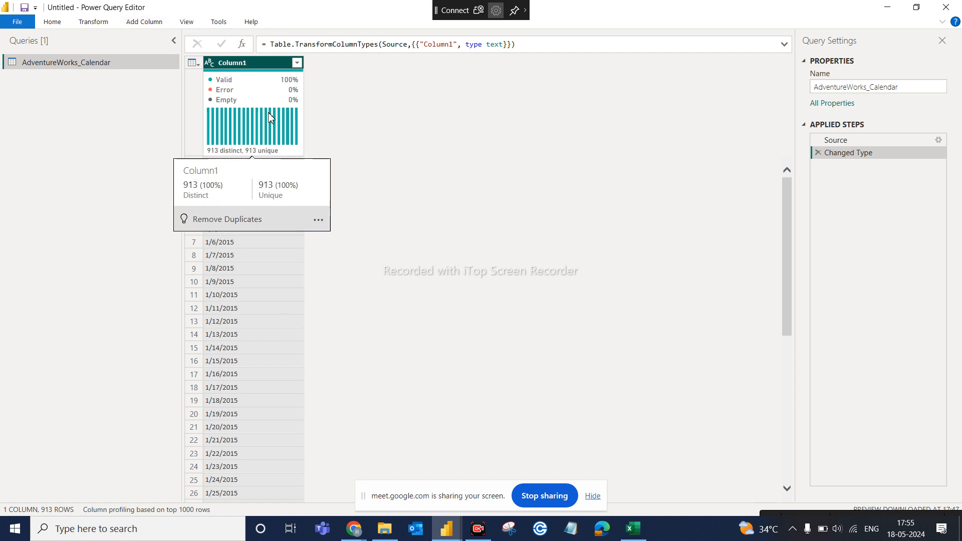
click(93, 22)
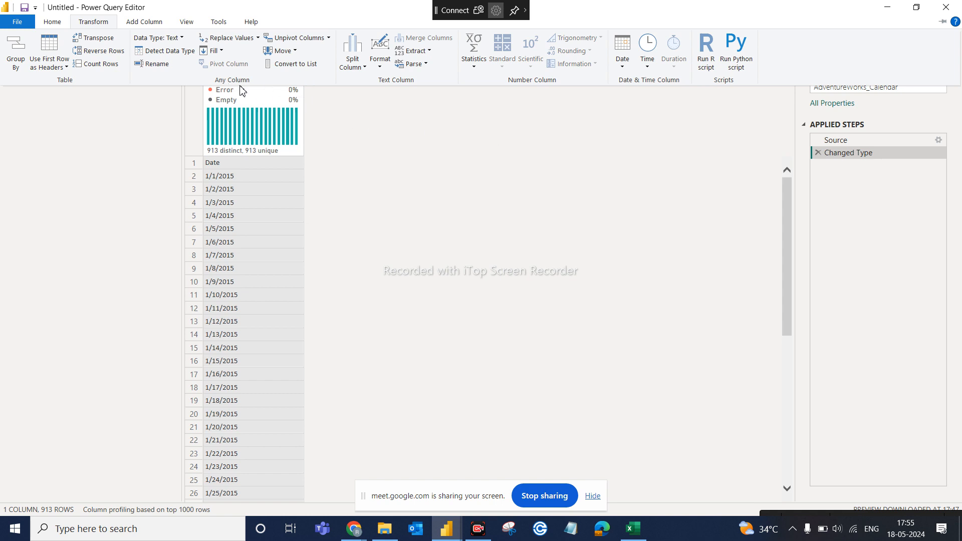
click(67, 69)
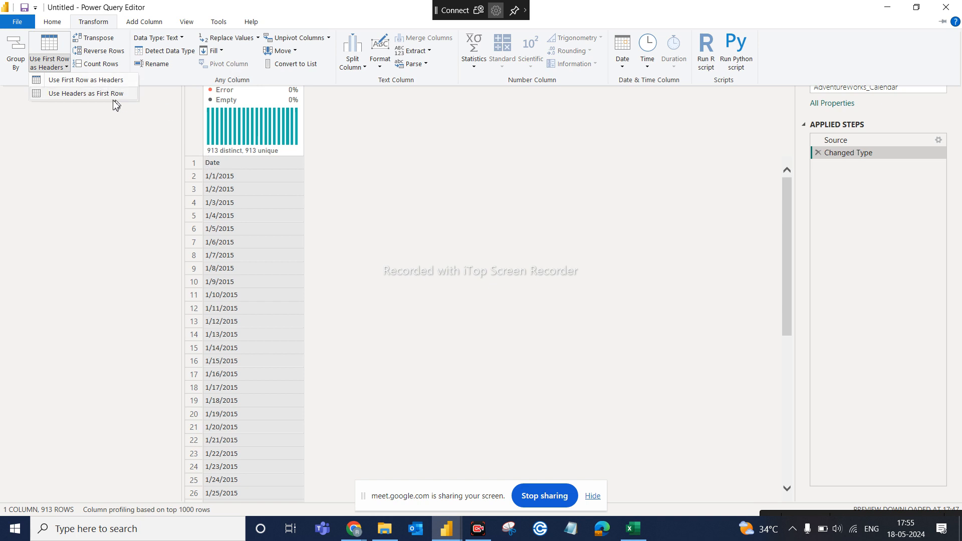
click(87, 80)
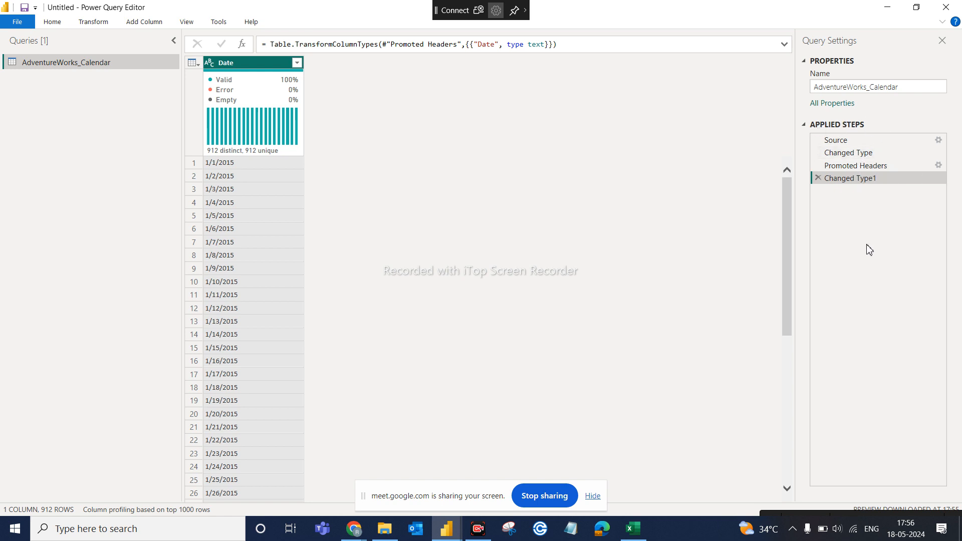
- Remove the Changed Type1 and Promoted Headers steps from the calendar query
click(818, 178)
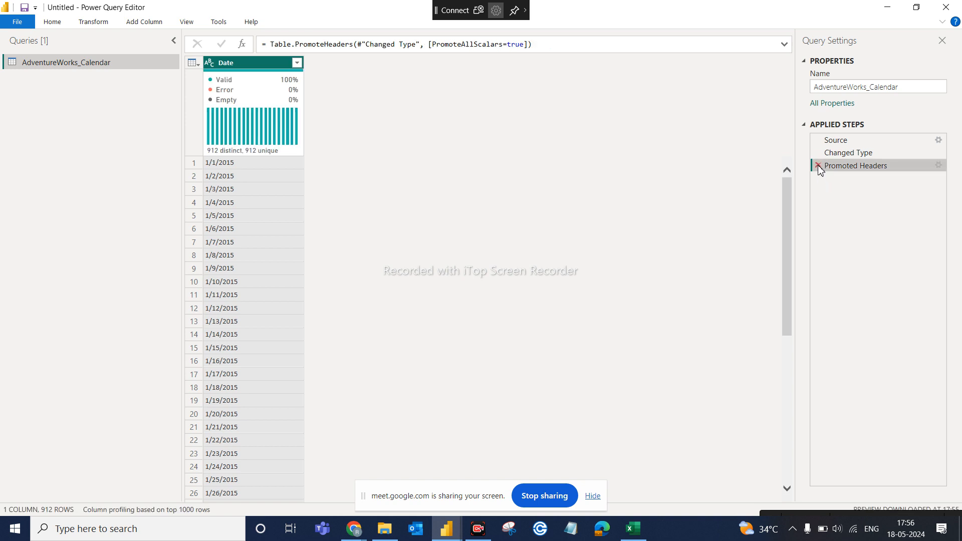
click(818, 164)
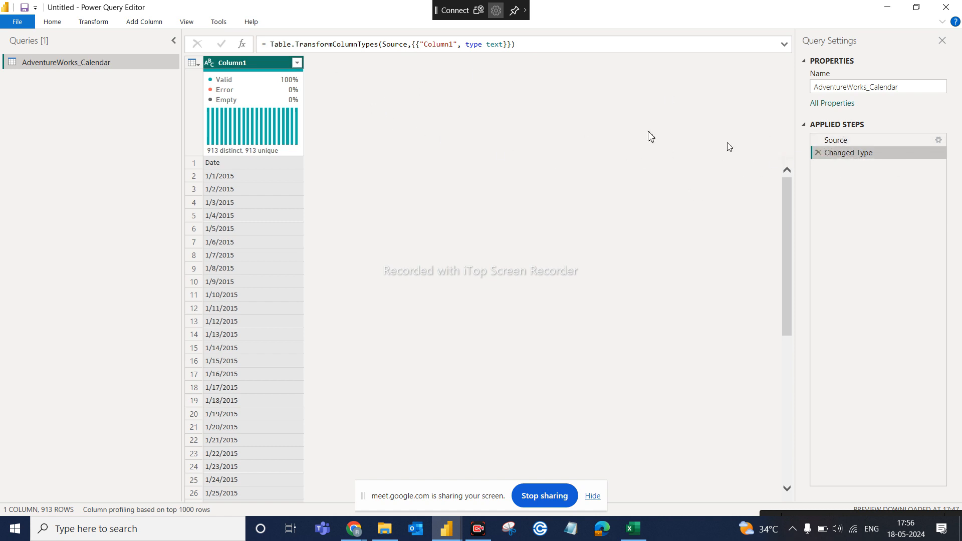
- Use the first row of the calendar query as headers again
click(99, 22)
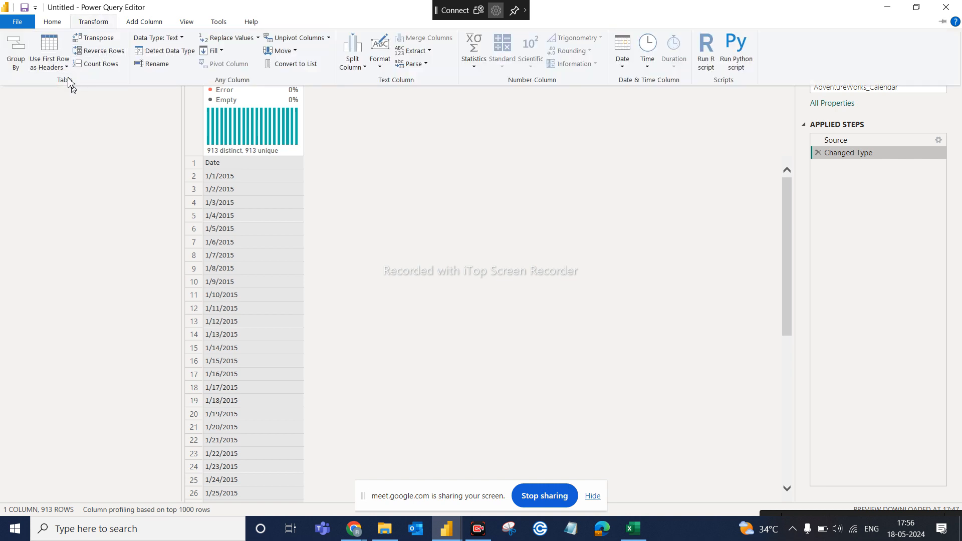
click(48, 45)
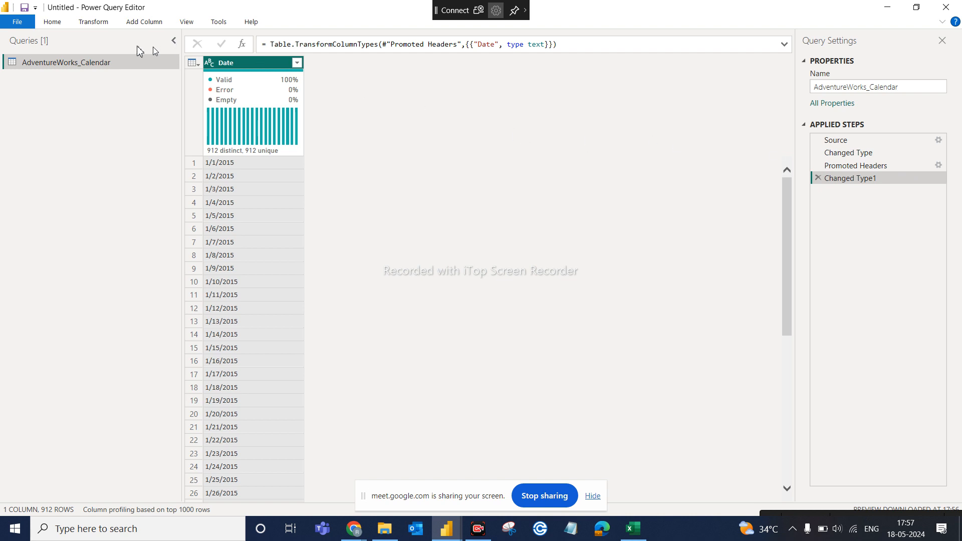
- Examine the Date column's values and the data types available for it
click(92, 22)
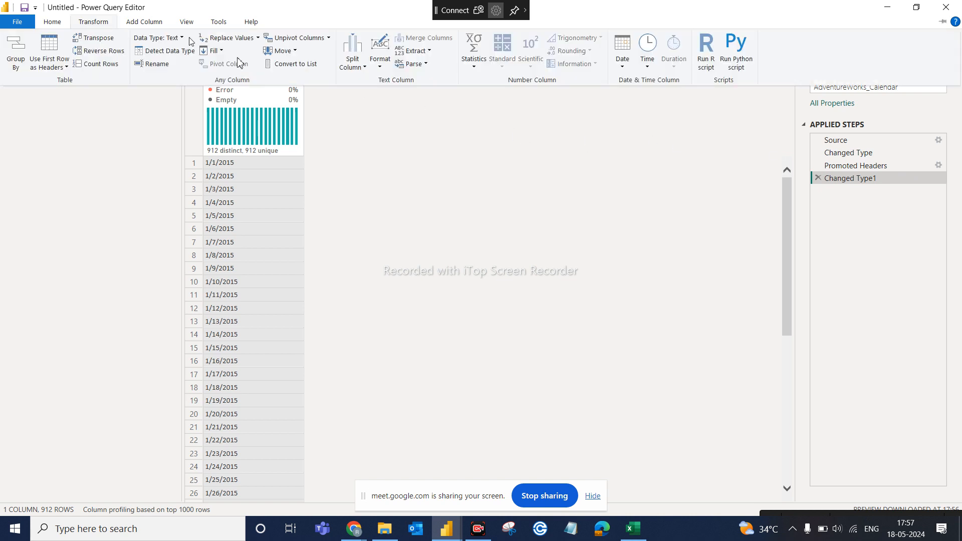
click(404, 141)
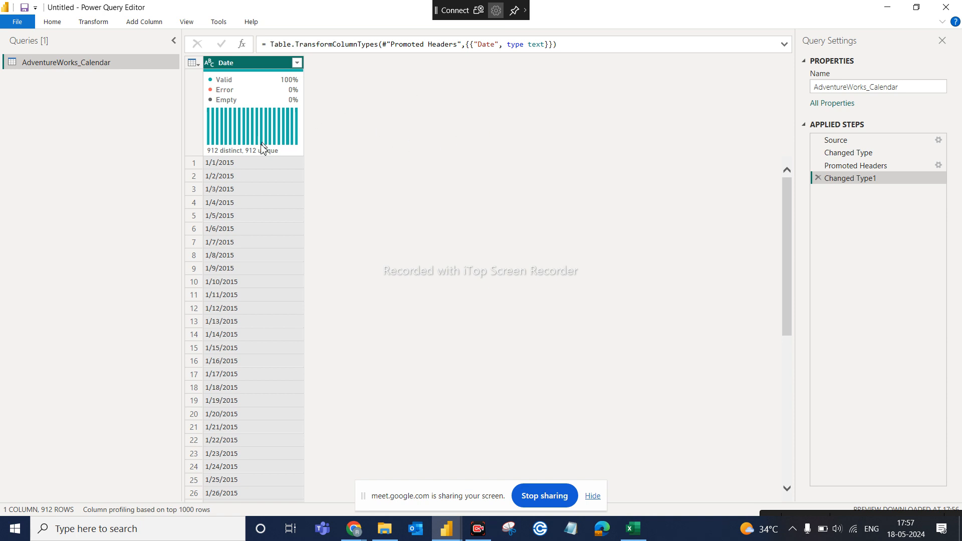
scroll(233, 264, down, 6)
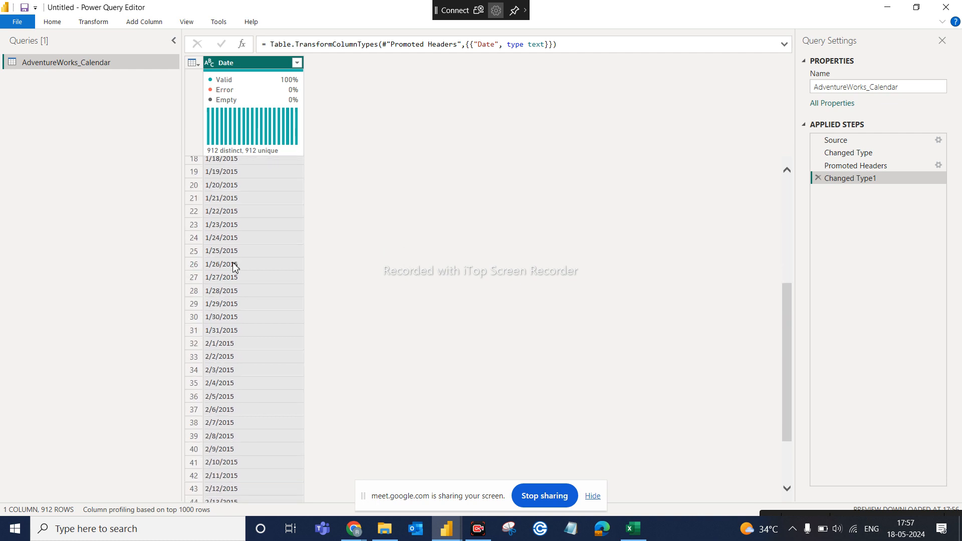
scroll(232, 264, up, 6)
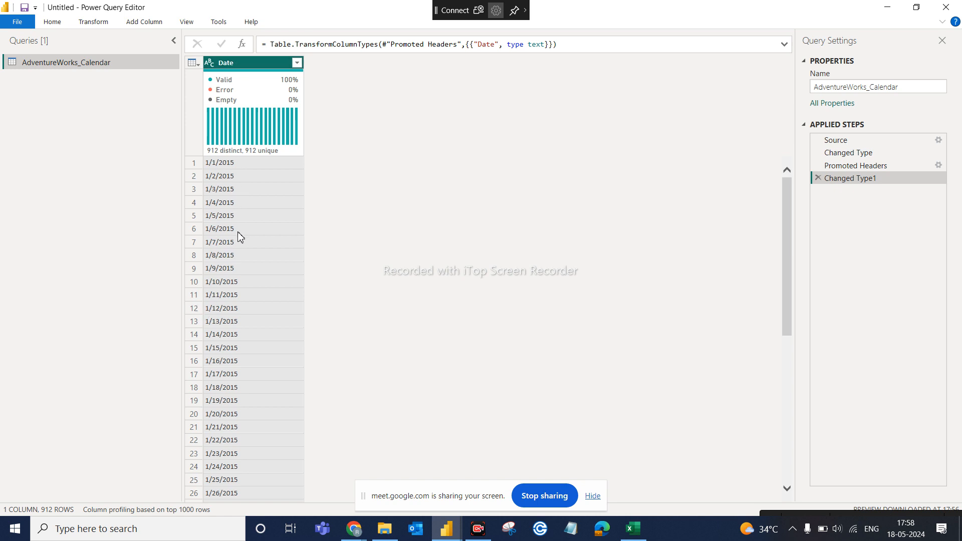
click(210, 65)
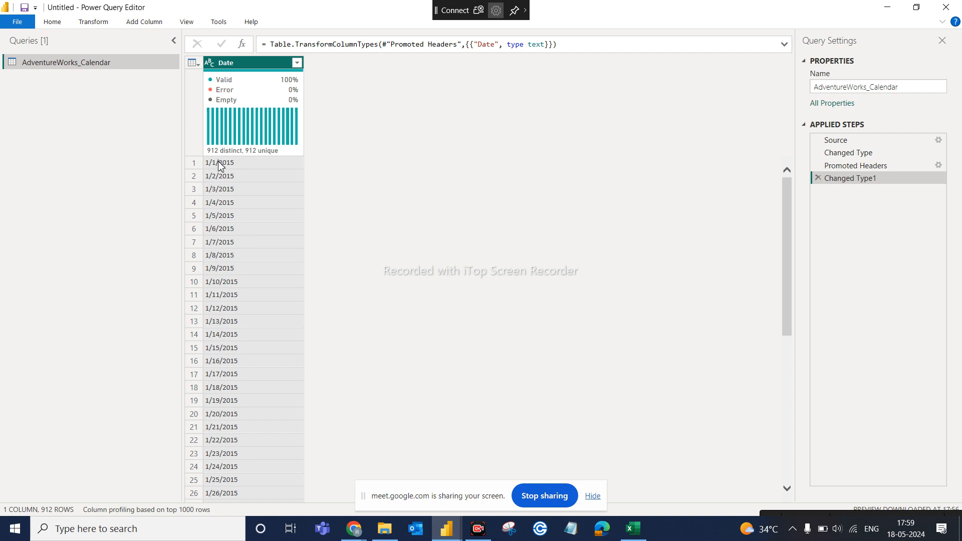
click(210, 63)
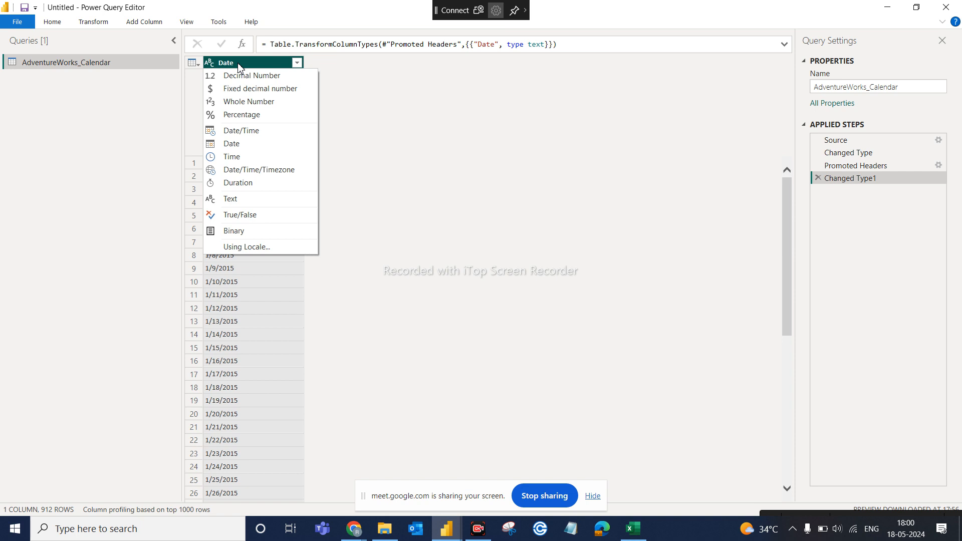
click(409, 96)
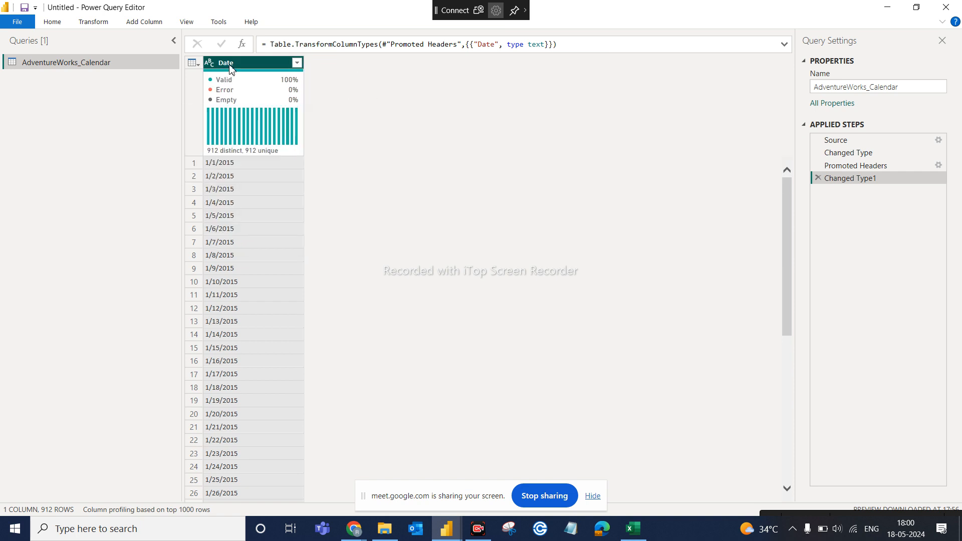
mouse_move(217, 167)
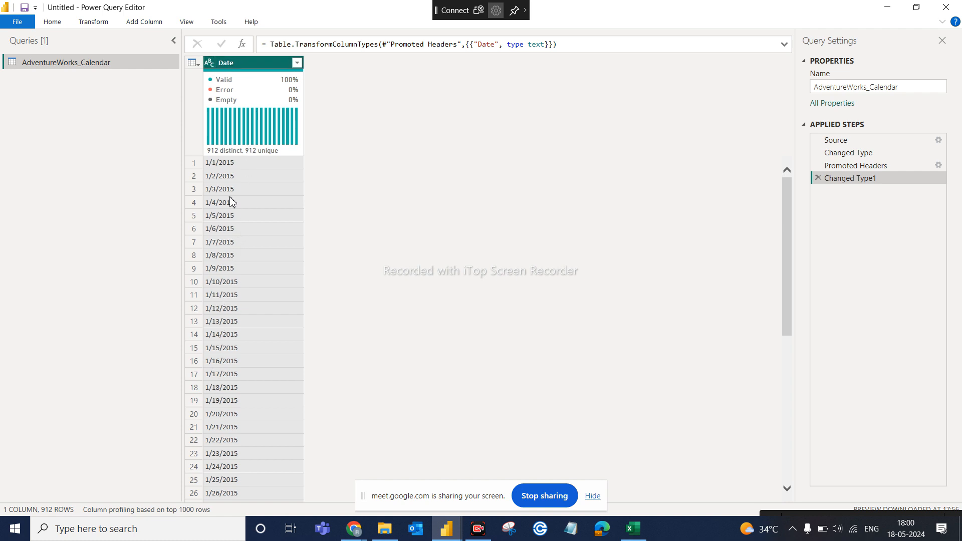
- Change the Date column's data type to Date, replacing the current type conversion
click(209, 64)
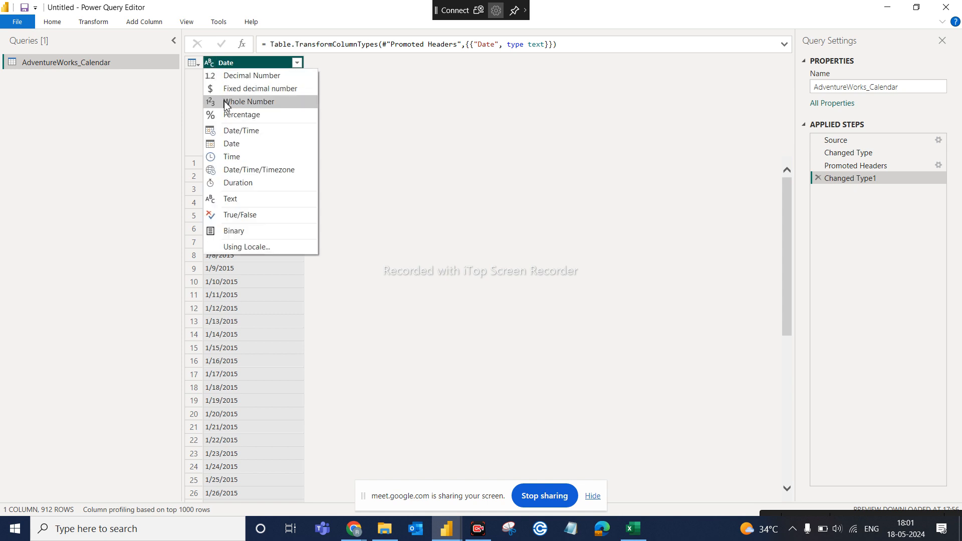
click(230, 144)
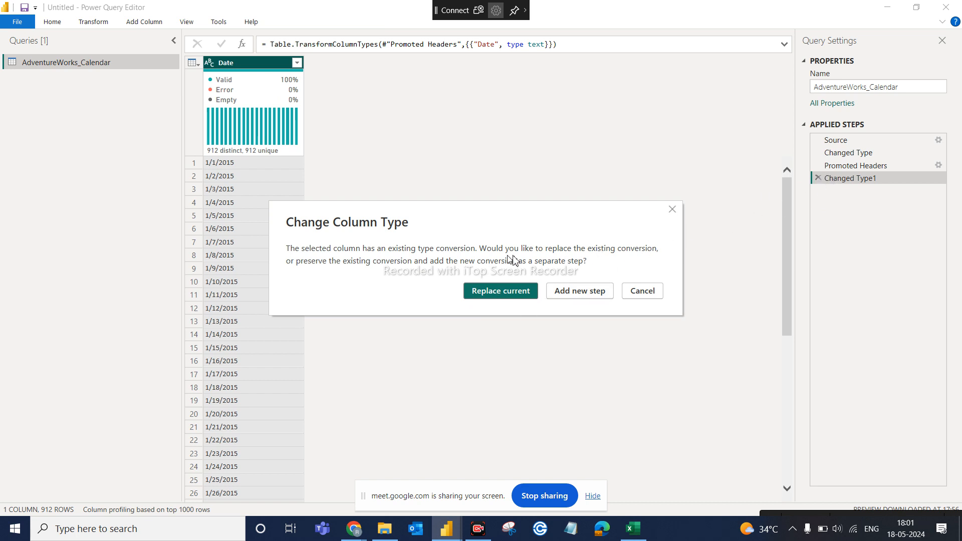
click(509, 290)
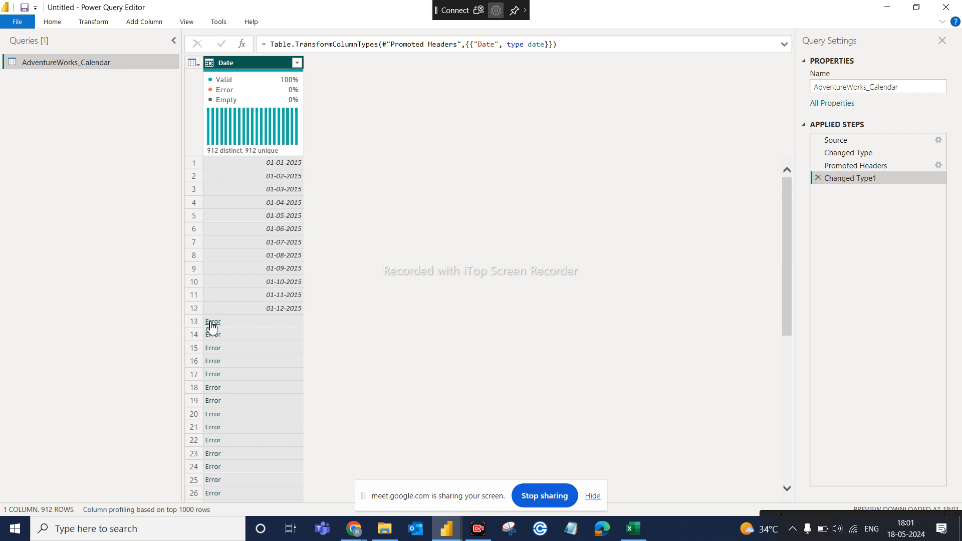
- Inspect the details of the error in row 13 of the Date column, and delete the extra Date step this adds
scroll(263, 340, down, 5)
scroll(263, 339, up, 5)
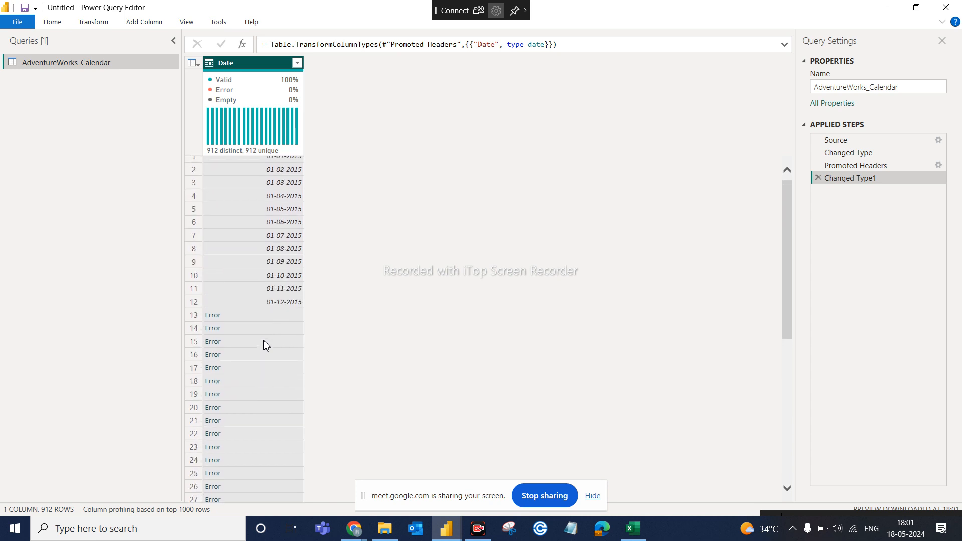
scroll(263, 340, up, 1)
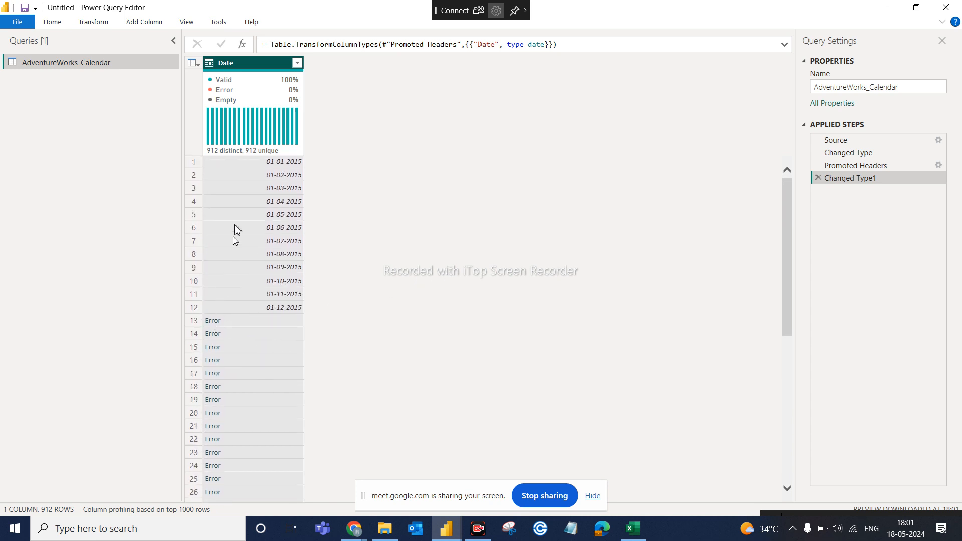
click(213, 321)
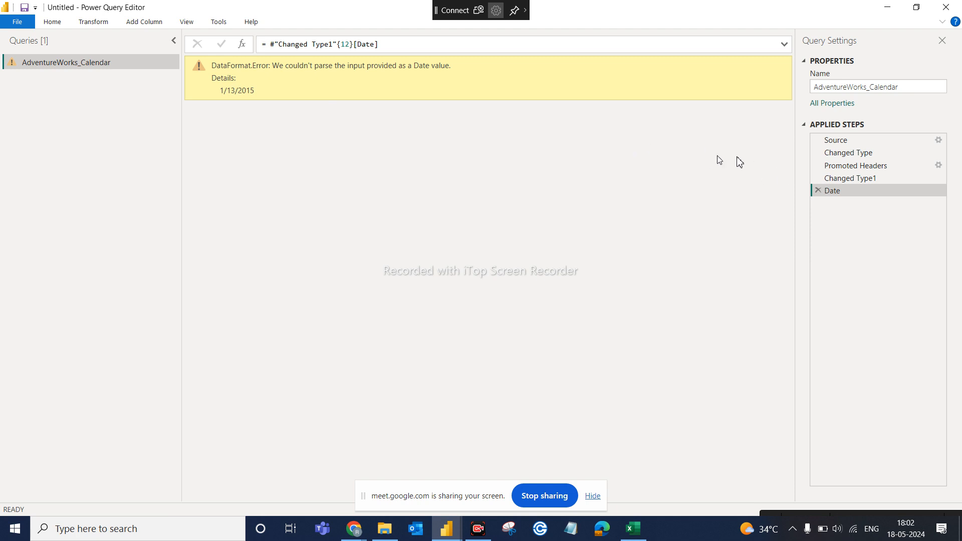
click(818, 191)
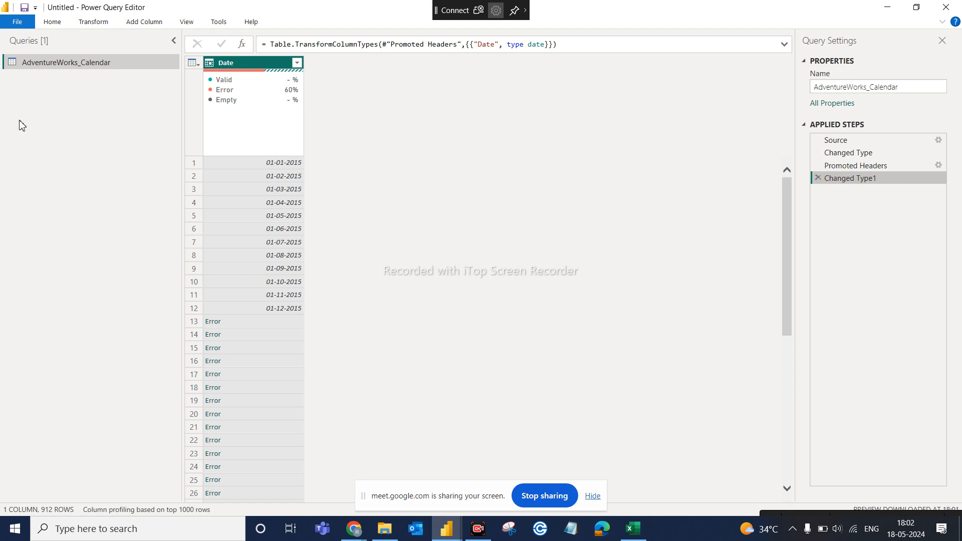
- Set the current file's locale for import to English (United States) in the regional settings
click(21, 22)
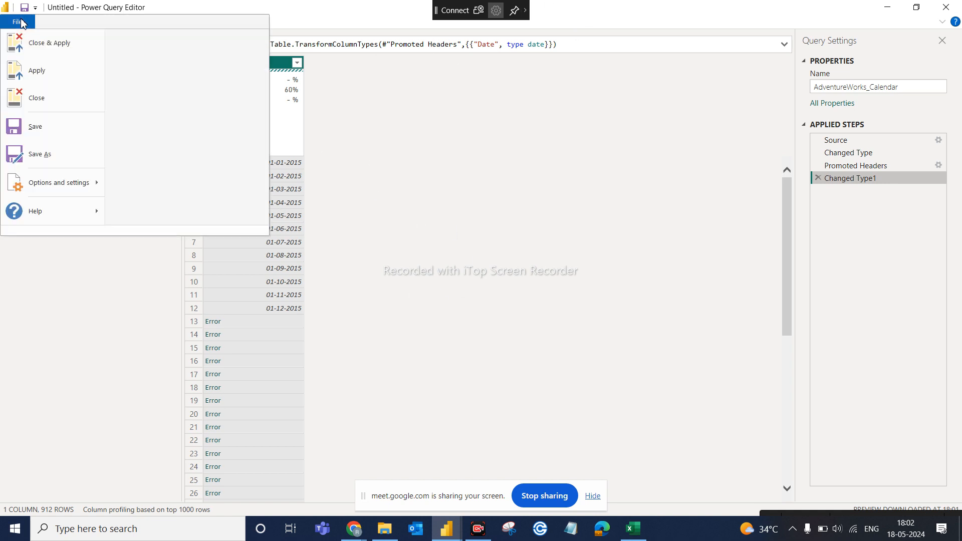
mouse_move(47, 192)
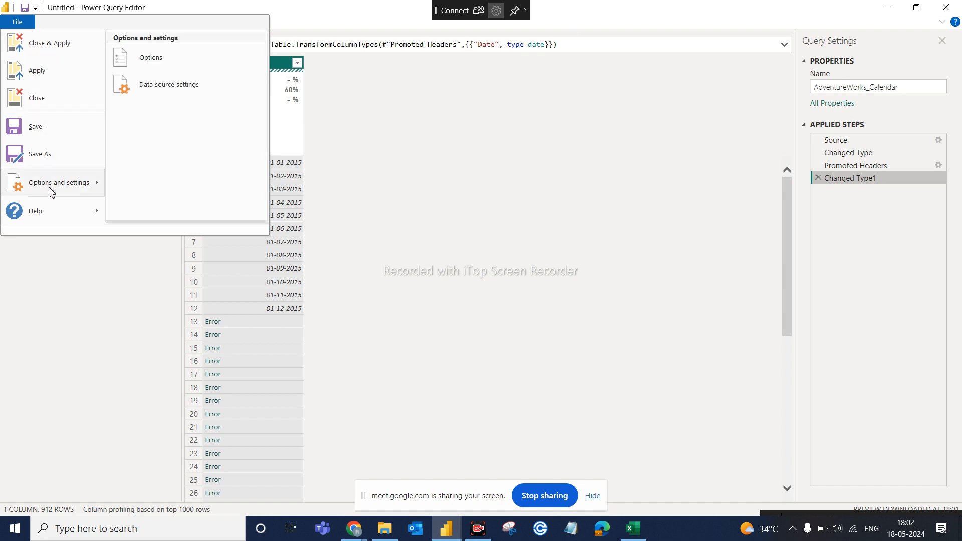
click(167, 62)
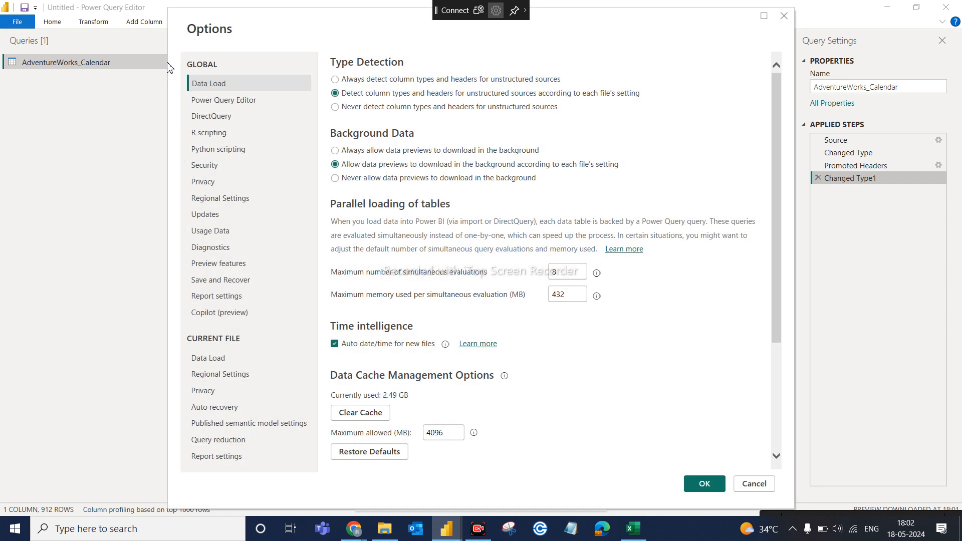
click(213, 376)
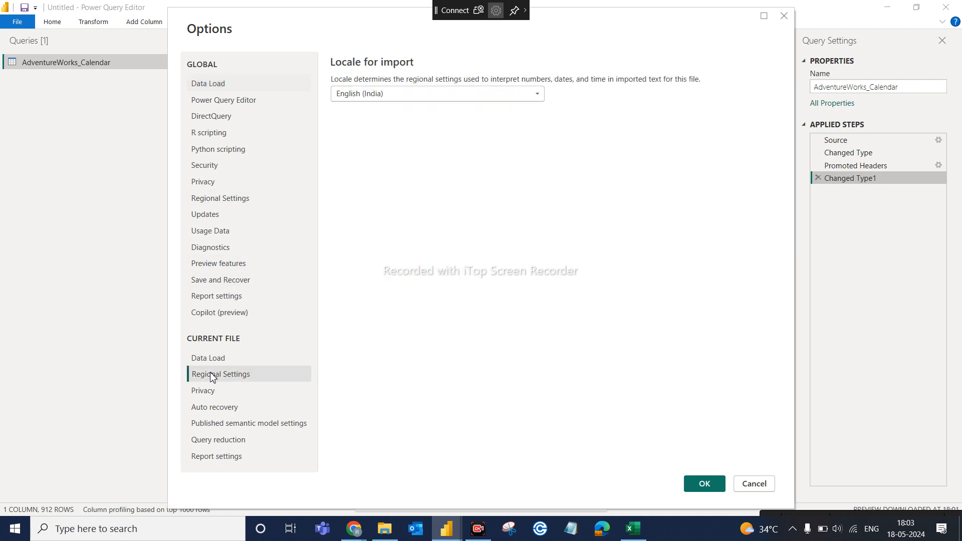
click(383, 94)
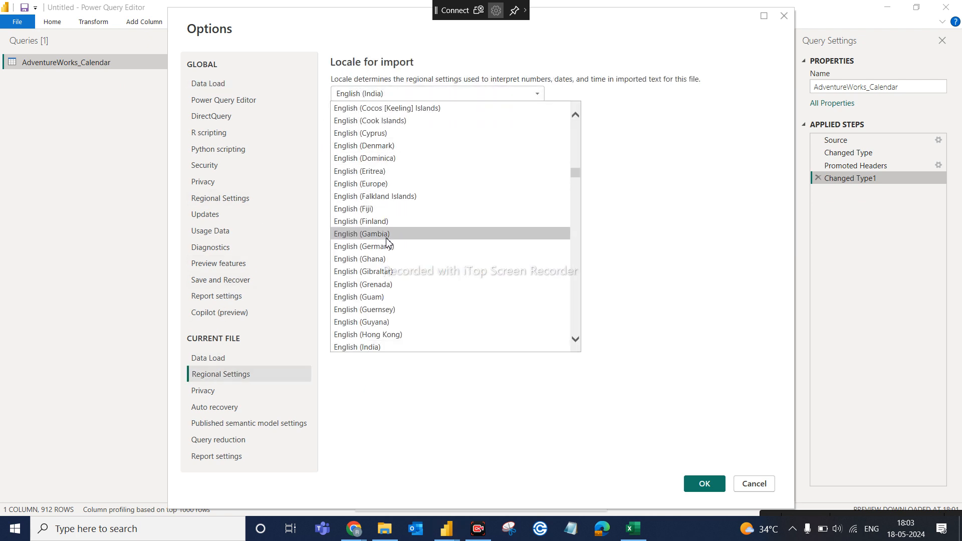
scroll(386, 243, down, 4)
scroll(387, 243, down, 10)
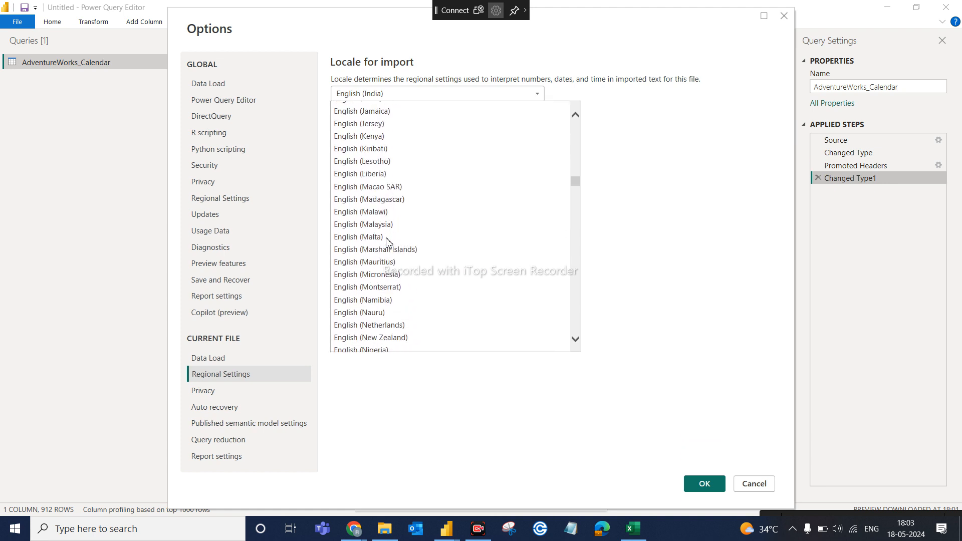
scroll(387, 242, down, 8)
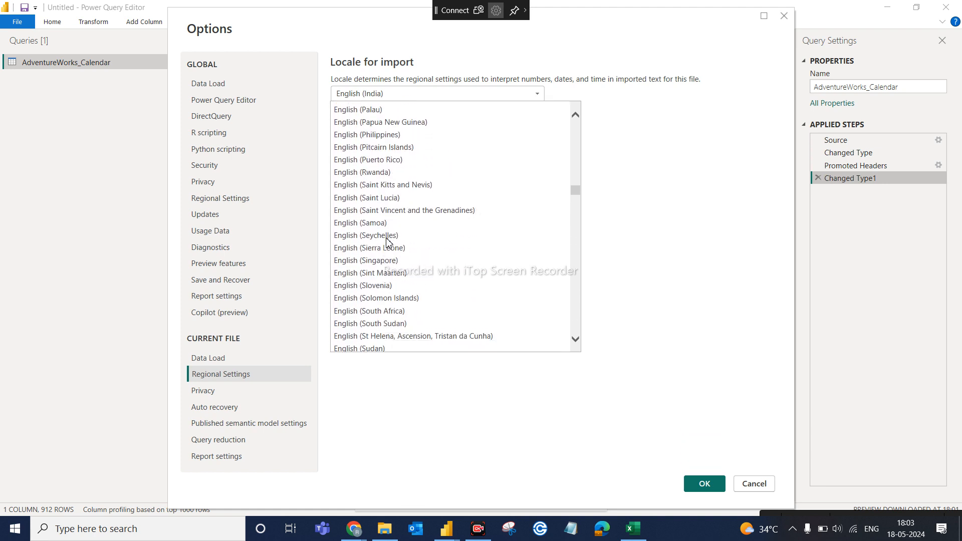
scroll(387, 243, down, 2)
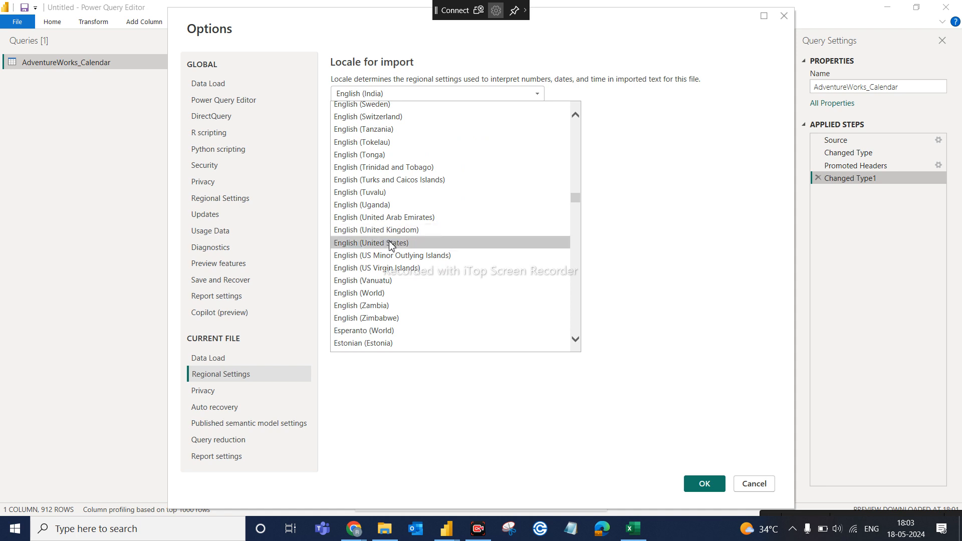
click(391, 244)
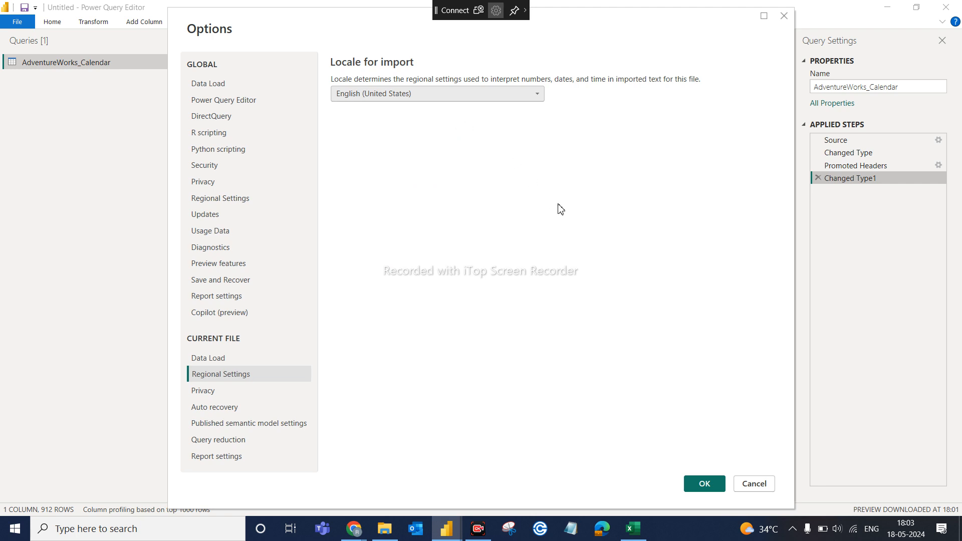
click(705, 484)
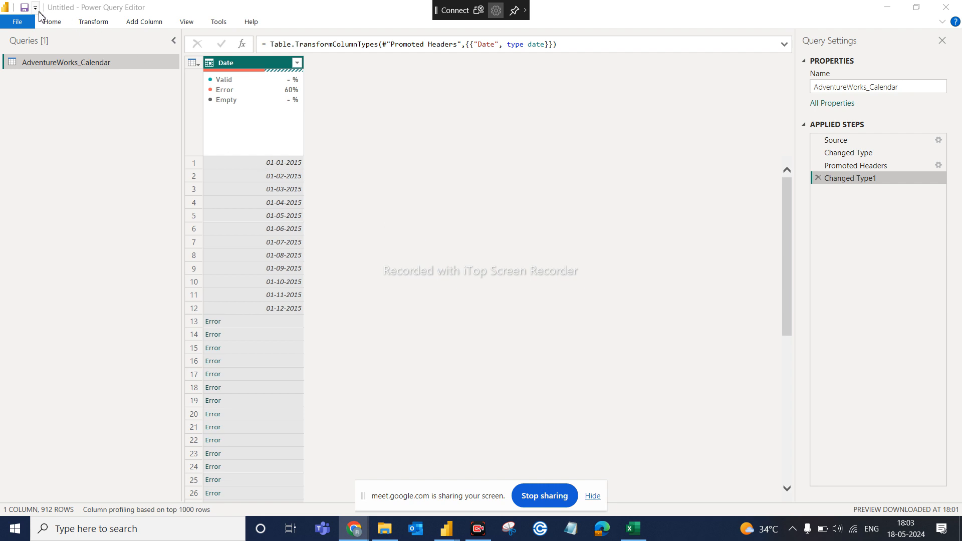
- Refresh the preview of the calendar query so its dates are parsed with the new locale
click(57, 25)
click(56, 26)
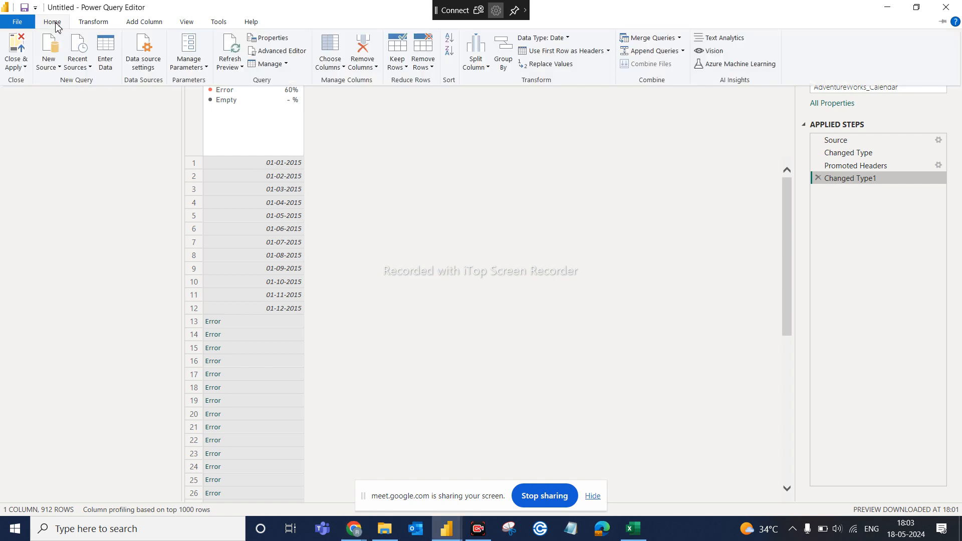
click(230, 50)
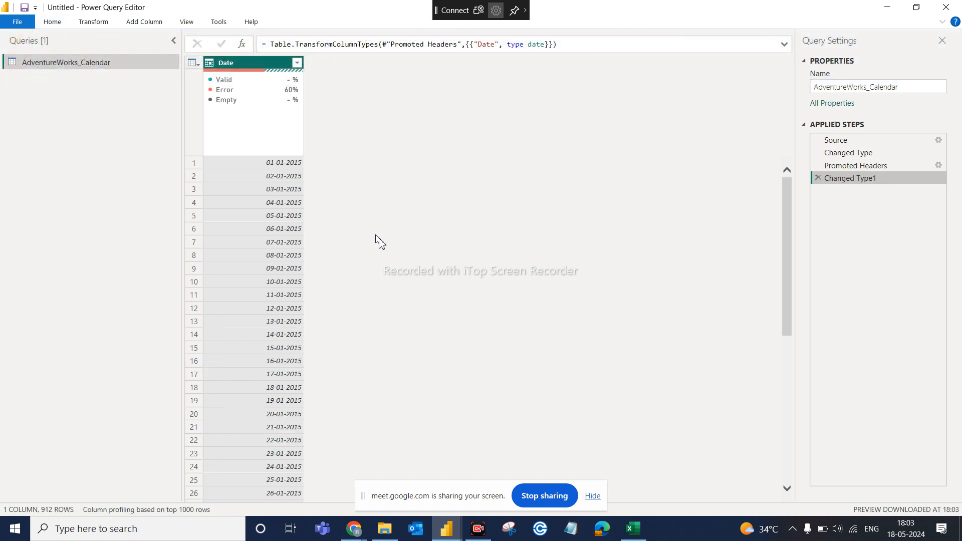
- Examine the parsed dates down the rows of the Date column, including those past the twelfth day of each month
scroll(390, 230, down, 8)
scroll(394, 216, up, 8)
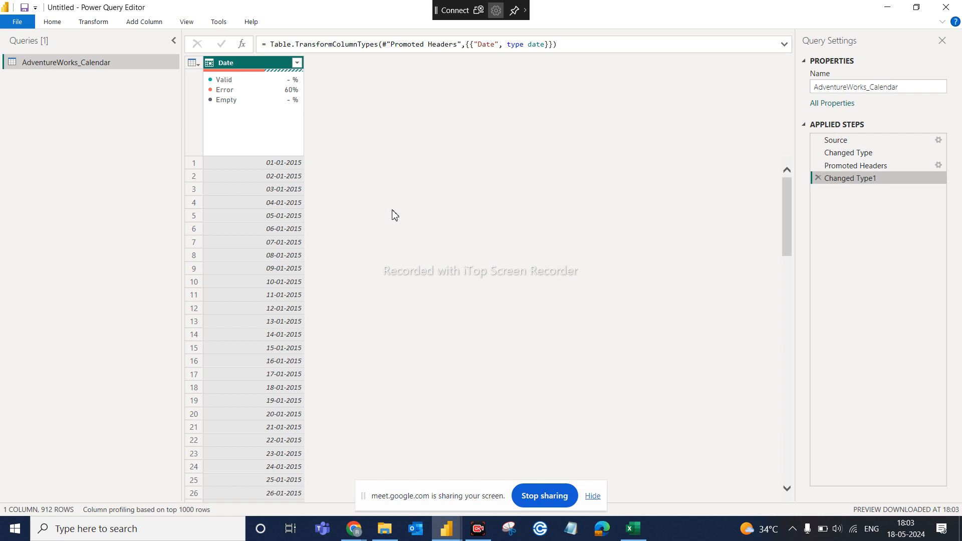
scroll(394, 214, down, 5)
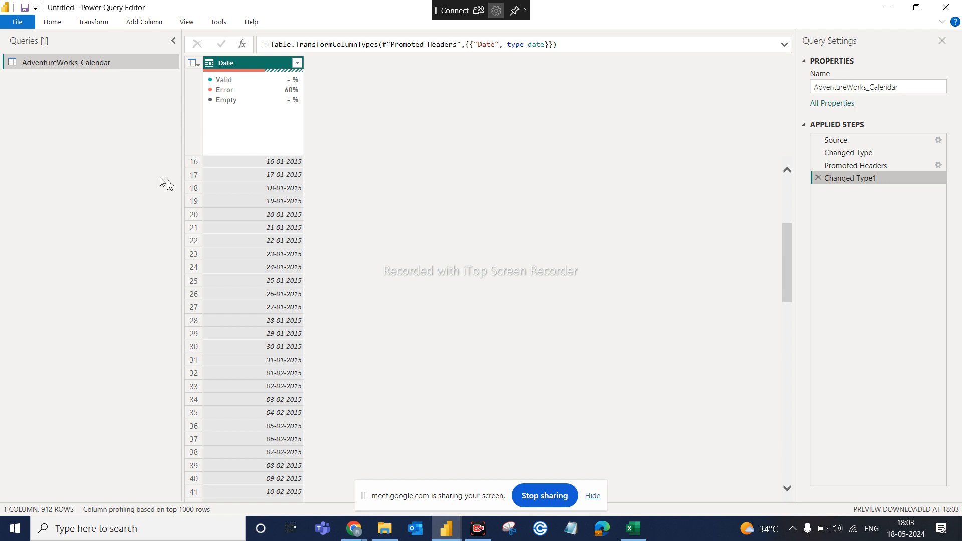
scroll(322, 318, down, 2)
scroll(322, 319, down, 6)
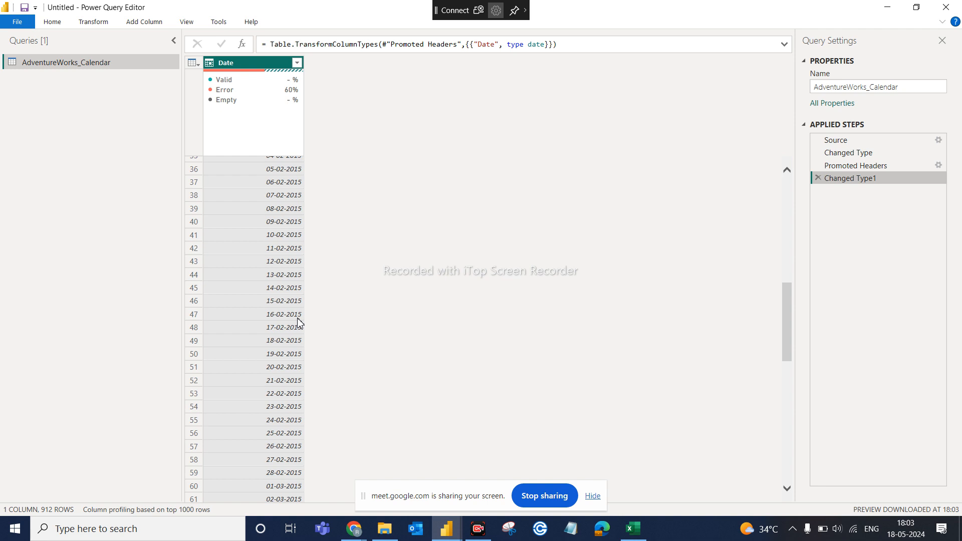
scroll(369, 307, down, 13)
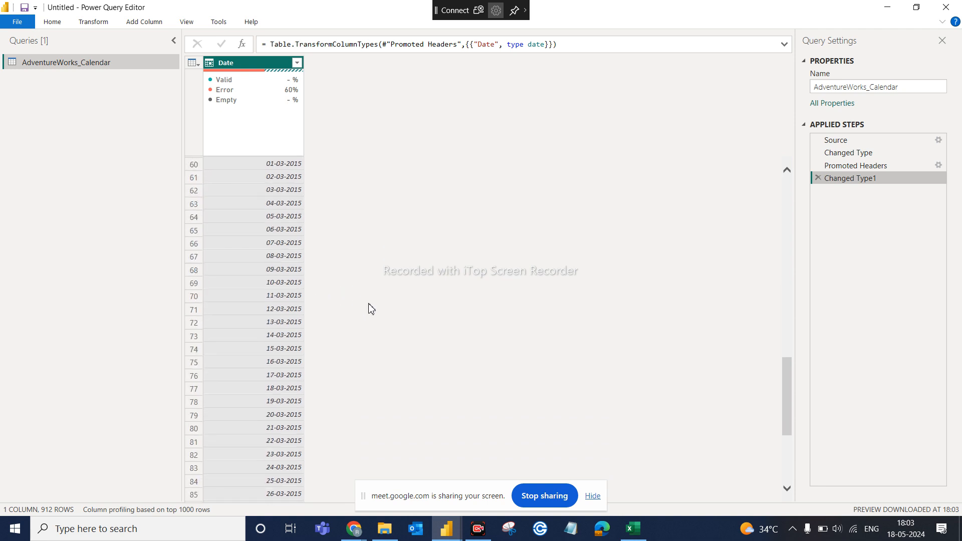
scroll(371, 308, down, 10)
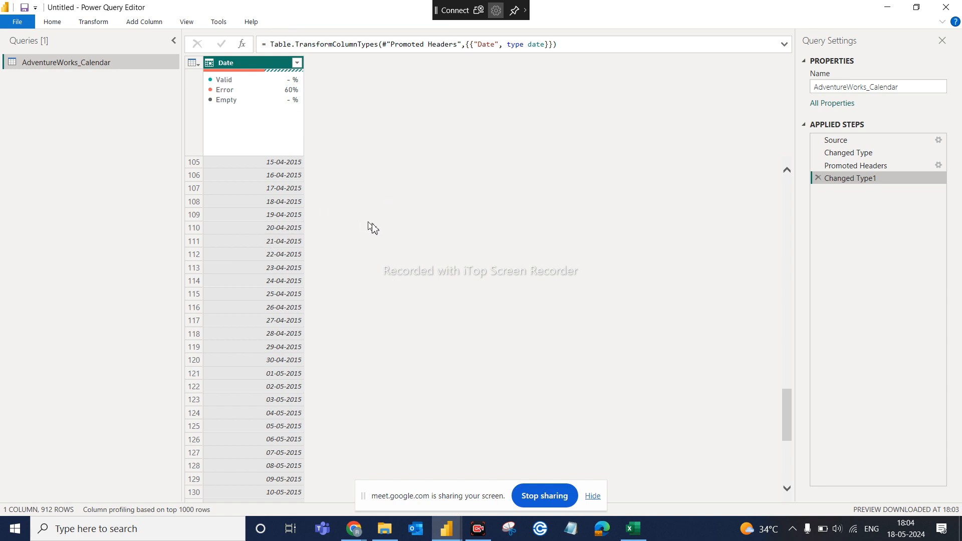
scroll(475, 237, down, 3)
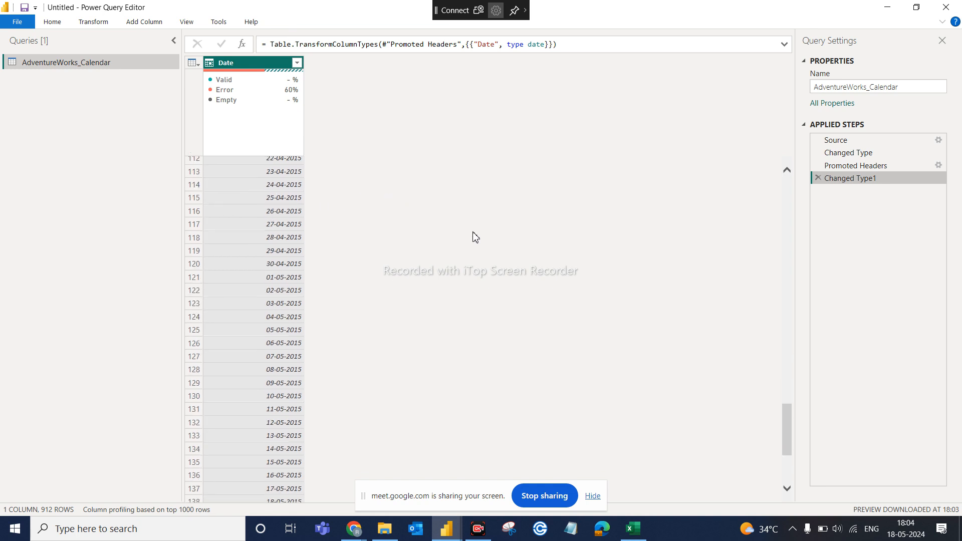
- Compare the Date column at the Promoted Headers and Changed Type1 steps, and check its column quality and distribution
click(847, 166)
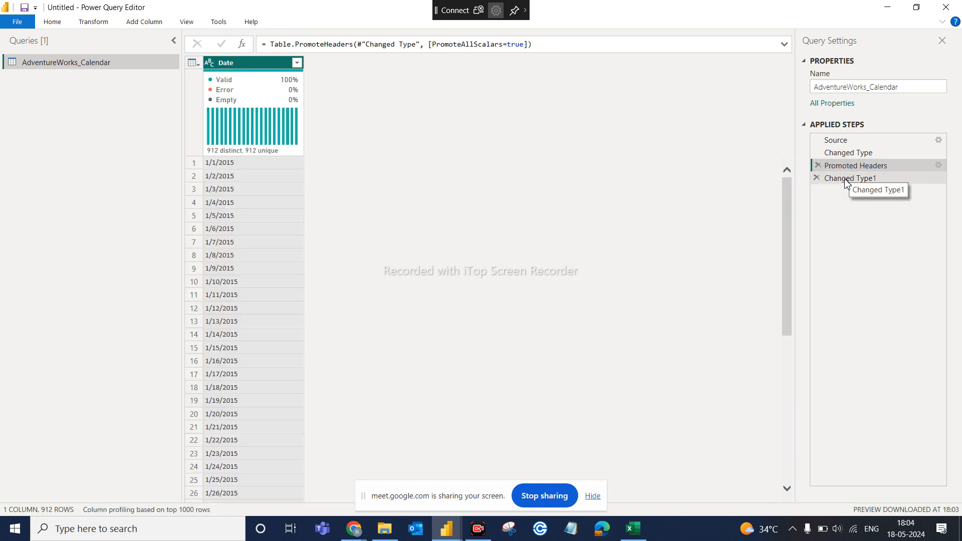
click(845, 180)
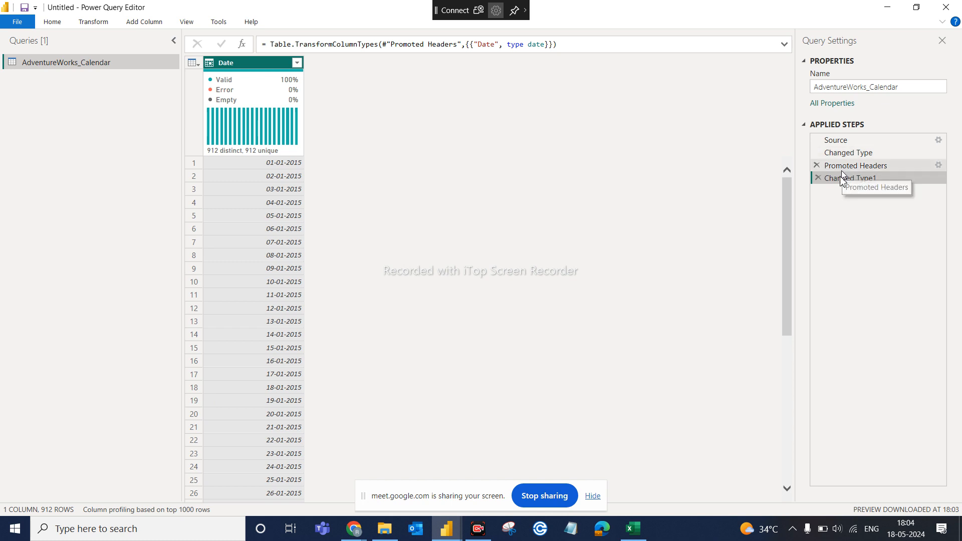
mouse_move(234, 91)
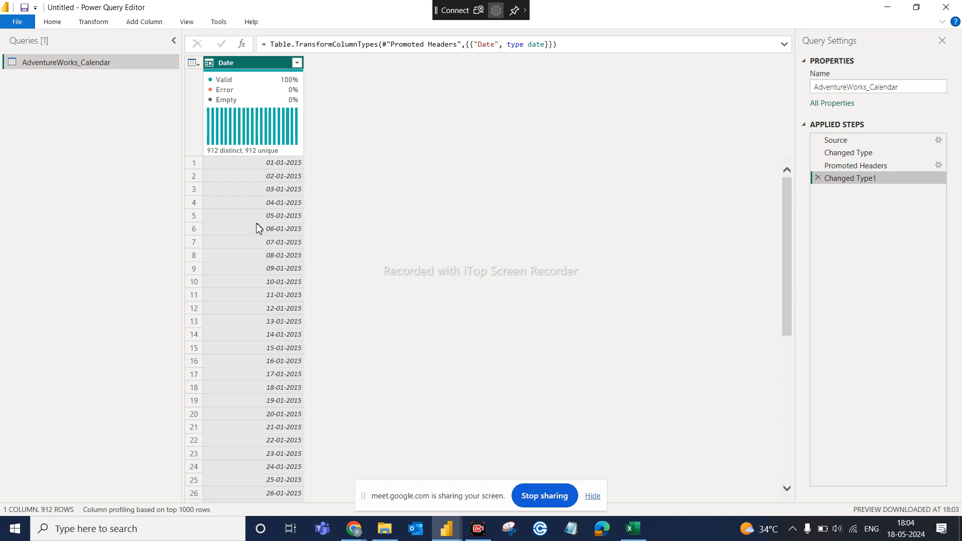
mouse_move(288, 111)
mouse_move(283, 91)
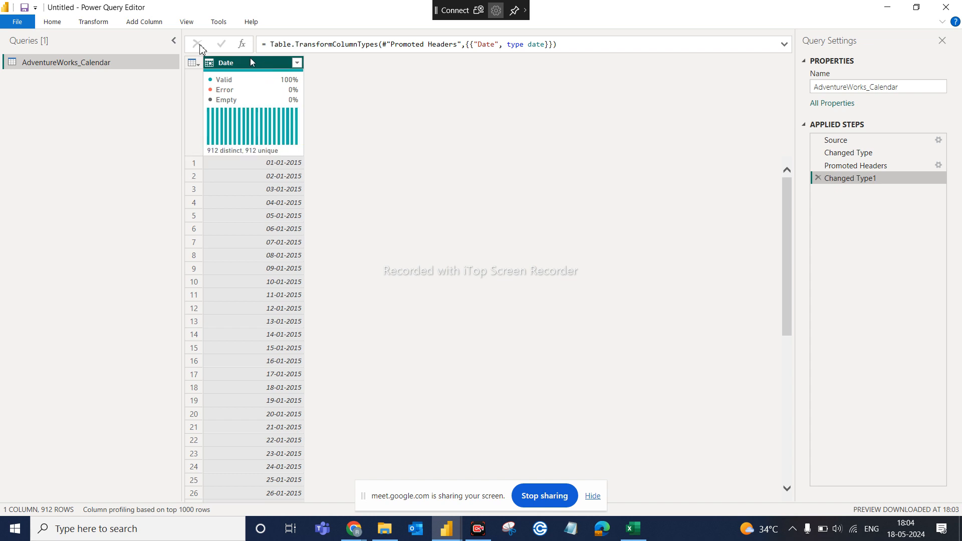
- Show the column profile to review the Date column's statistics and value distribution, and hide it again
click(186, 23)
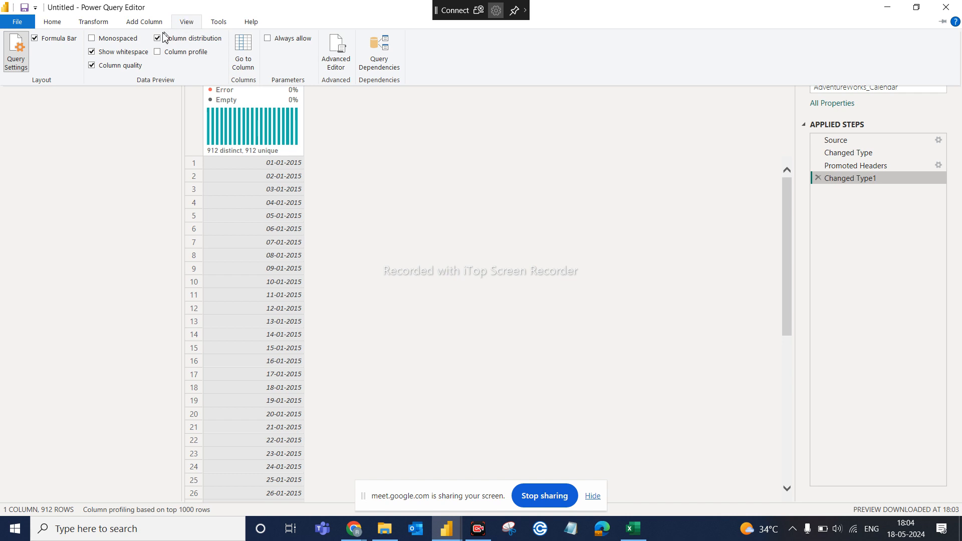
click(173, 52)
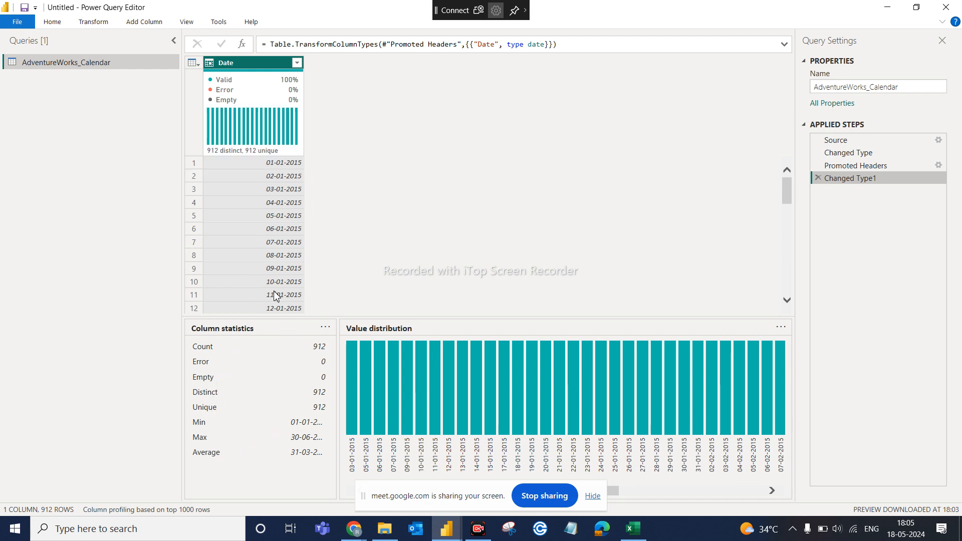
click(186, 25)
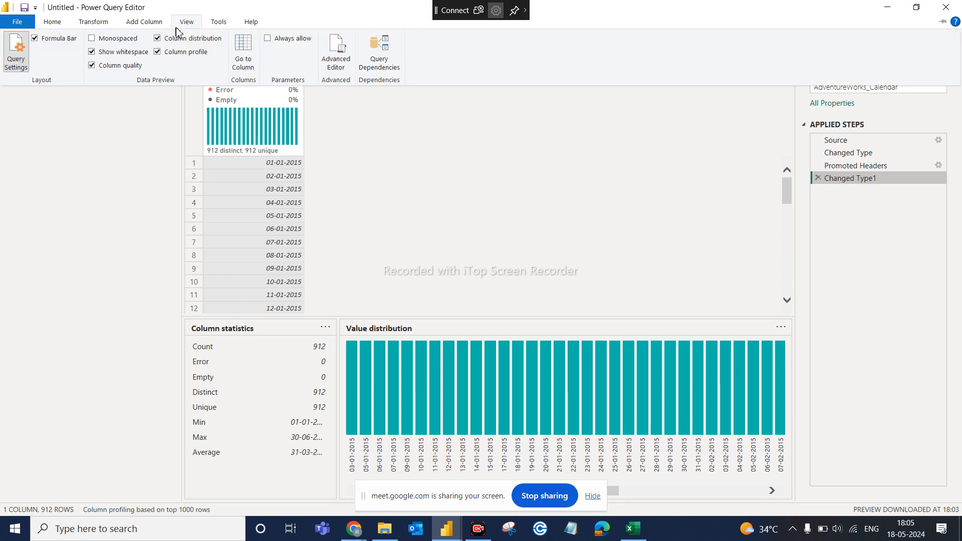
click(157, 52)
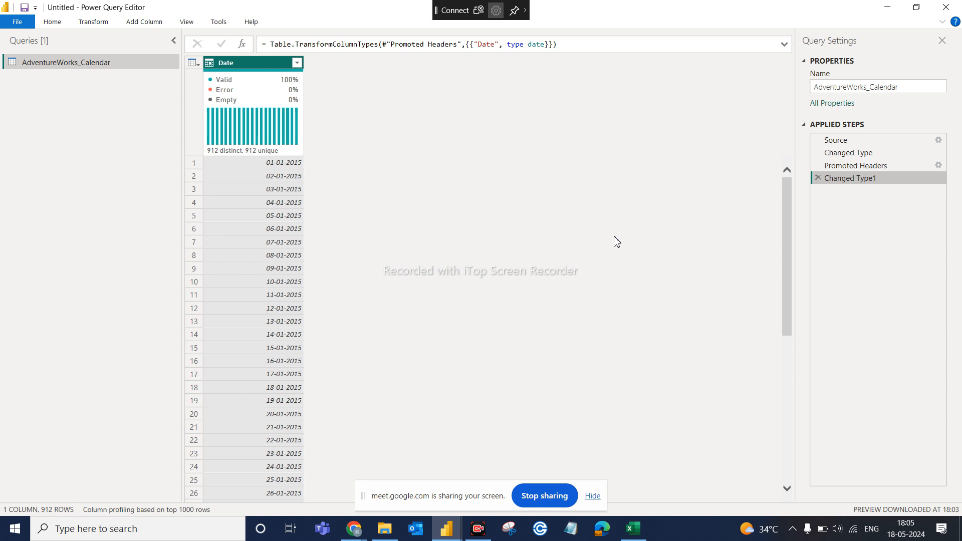
click(188, 21)
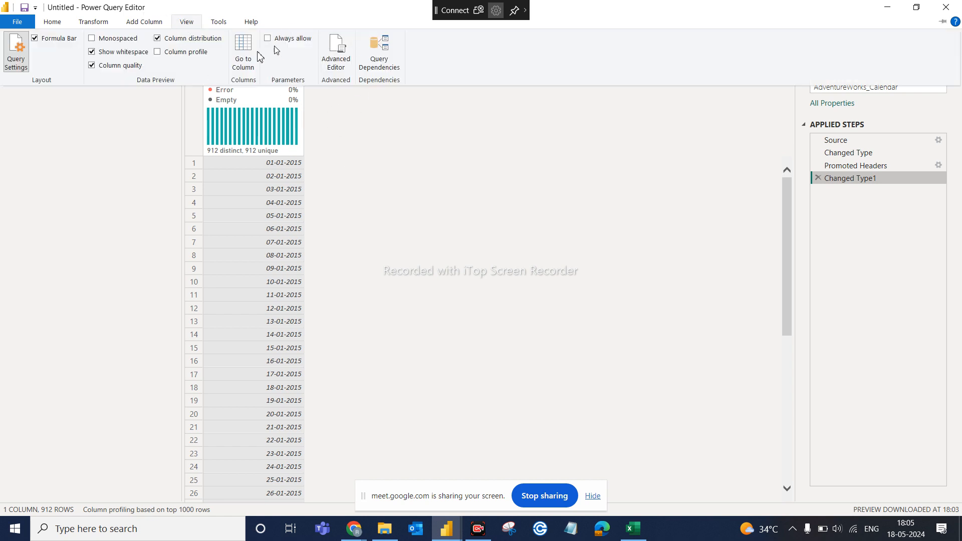
click(163, 232)
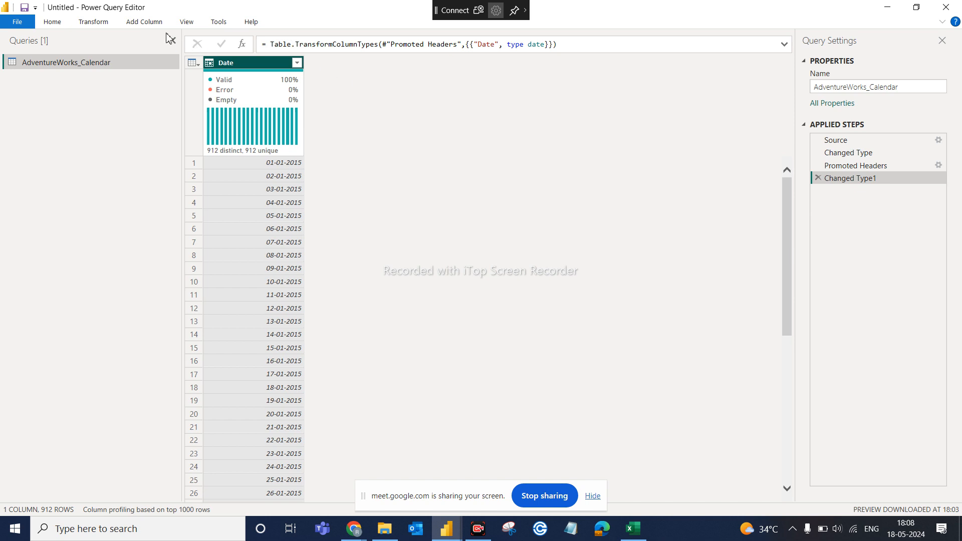
click(139, 25)
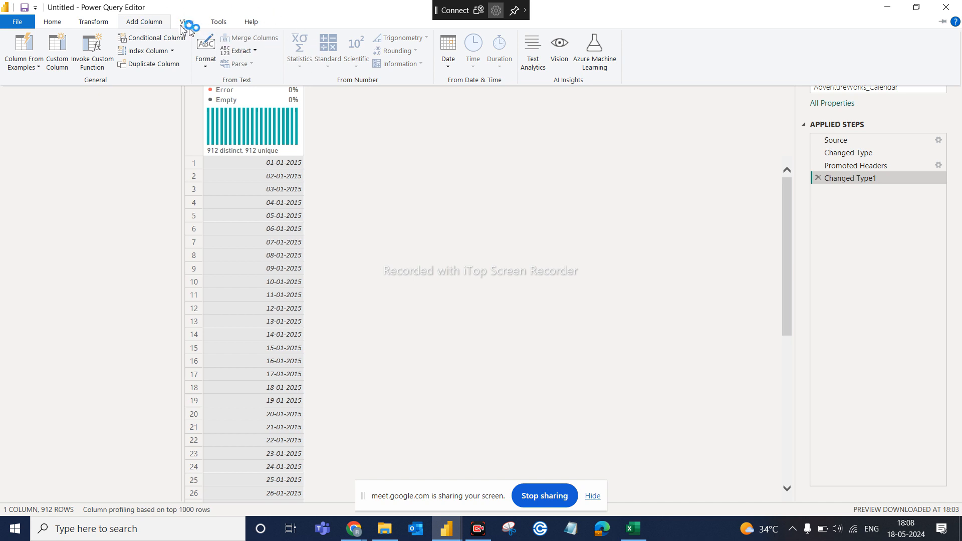
click(363, 146)
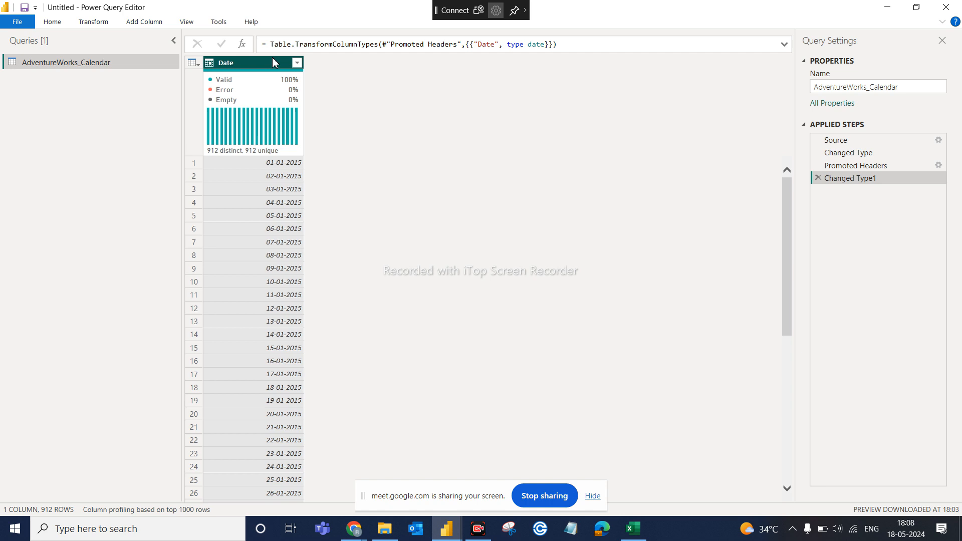
- Add a new Year column that extracts the year from the Date column
click(149, 22)
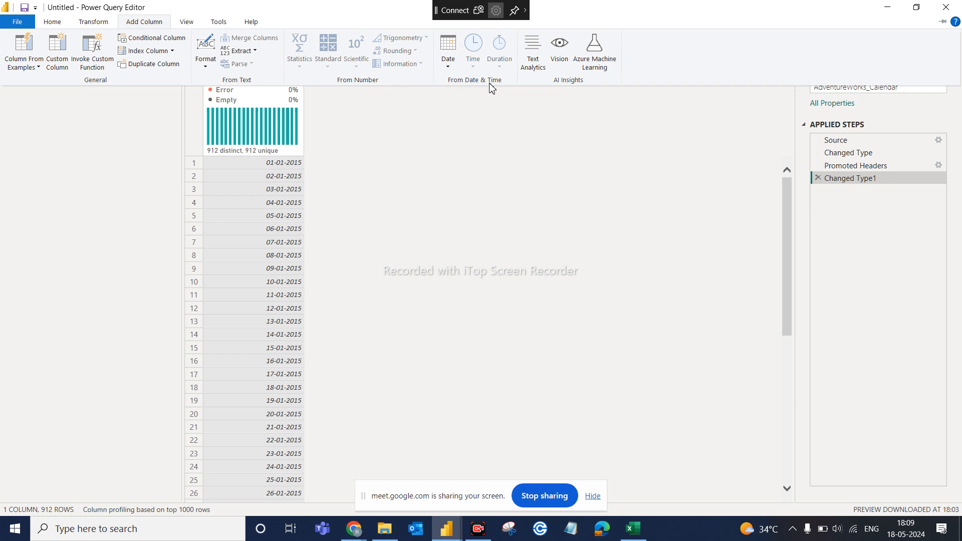
click(449, 68)
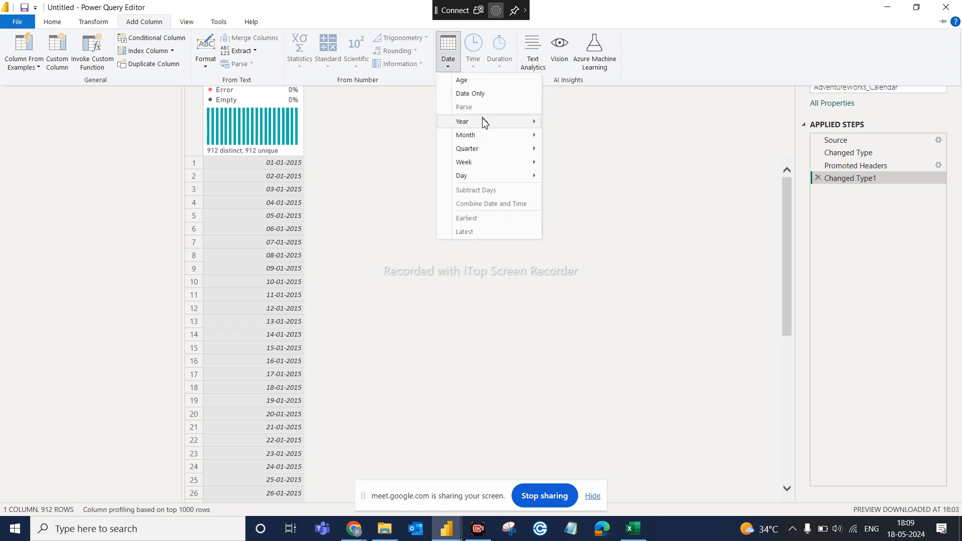
mouse_move(475, 128)
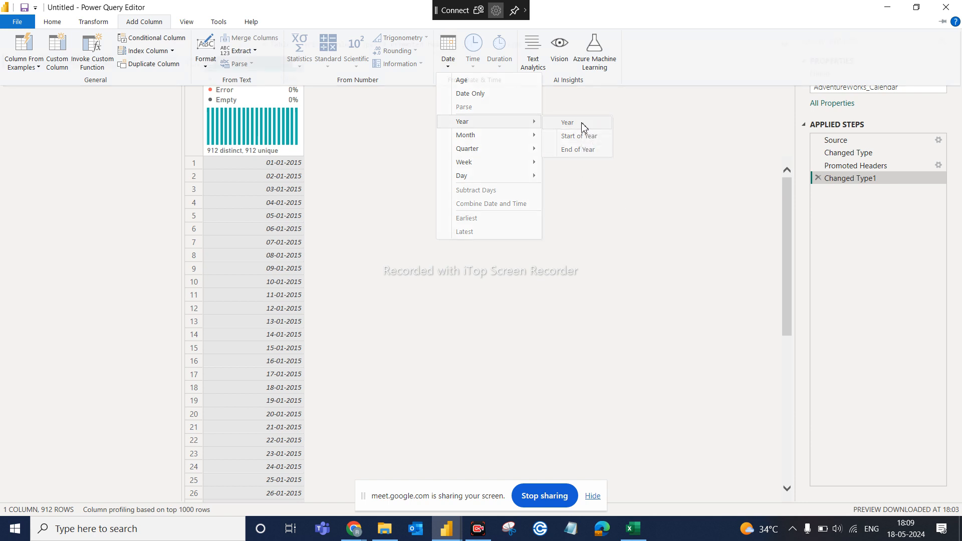
click(584, 127)
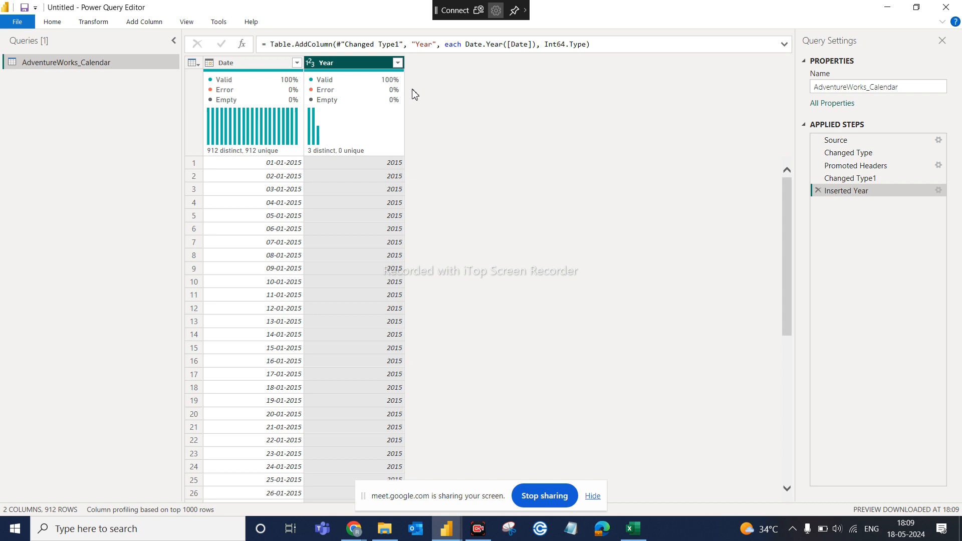
- Add an End of Year column calculated from the Date column
click(279, 69)
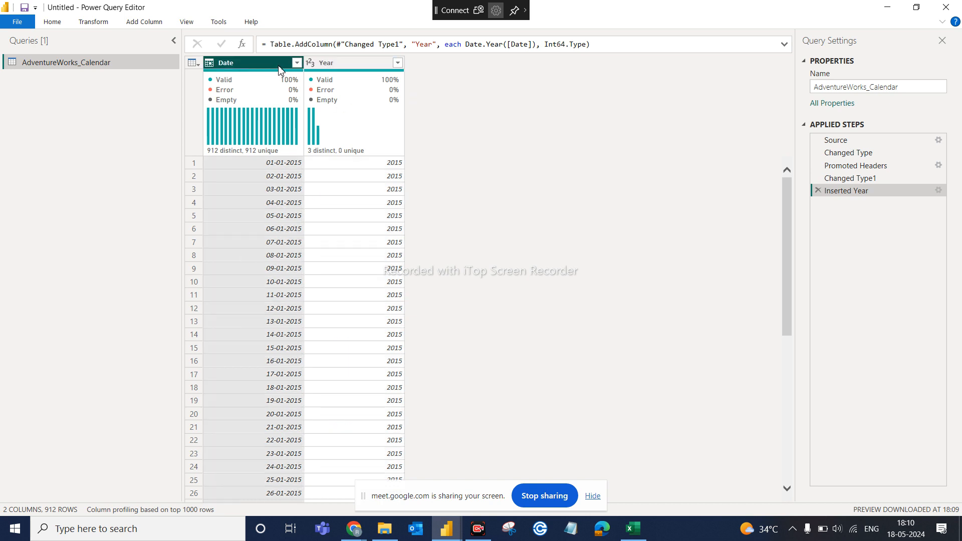
click(140, 22)
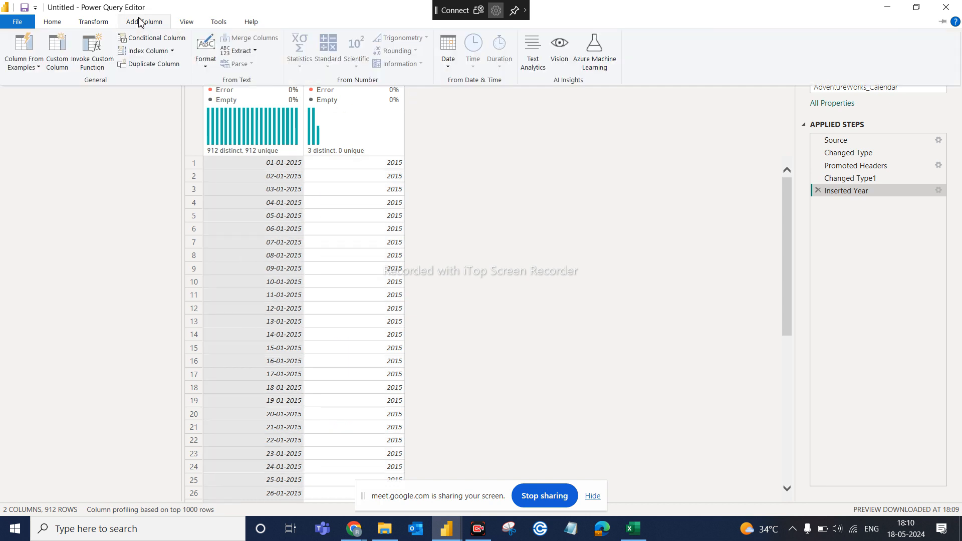
click(453, 64)
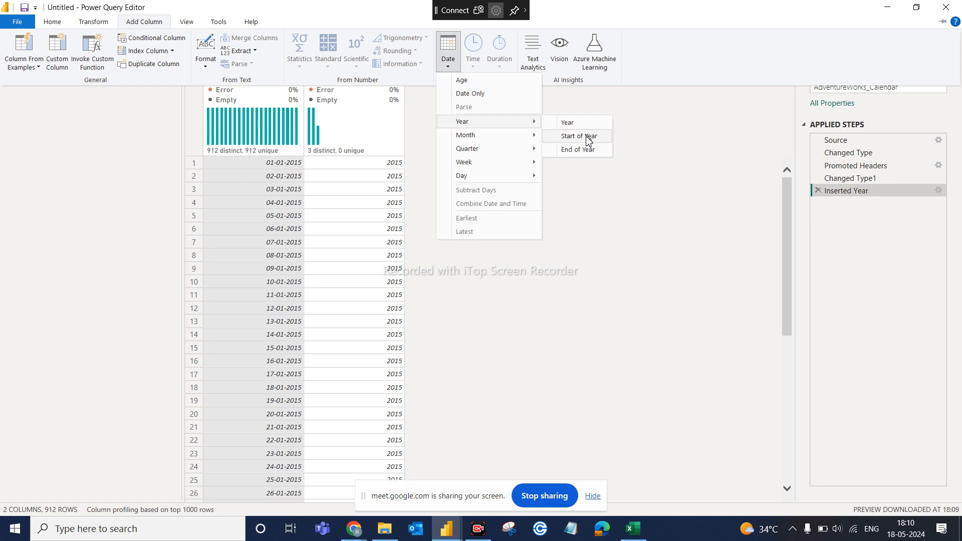
click(584, 150)
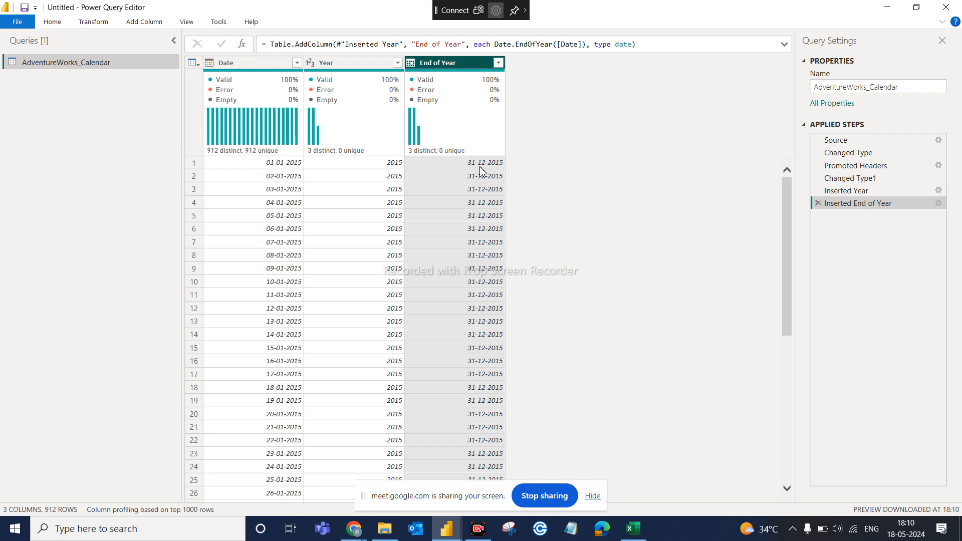
- Examine how the End of Year values correspond to the dates throughout 2015 and into 2016
scroll(461, 350, down, 8)
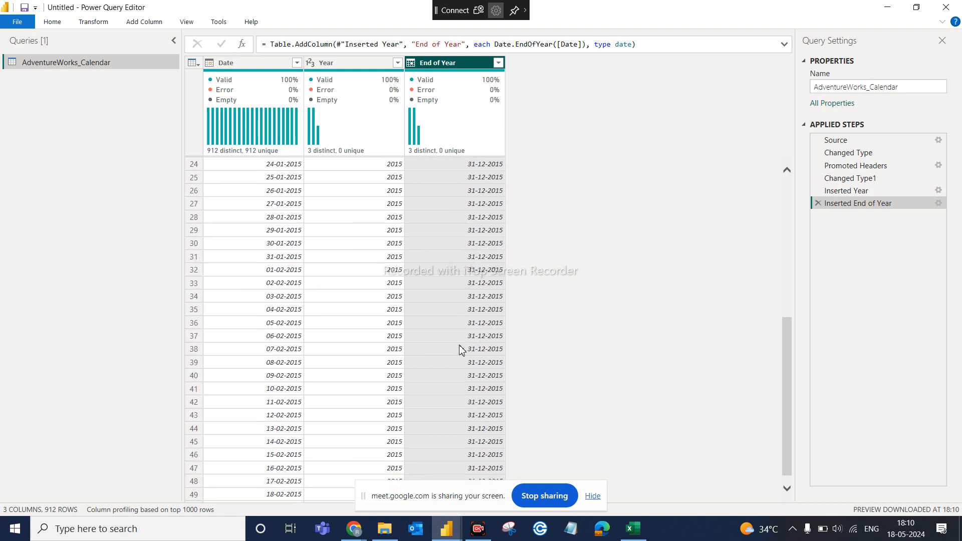
scroll(452, 288, down, 20)
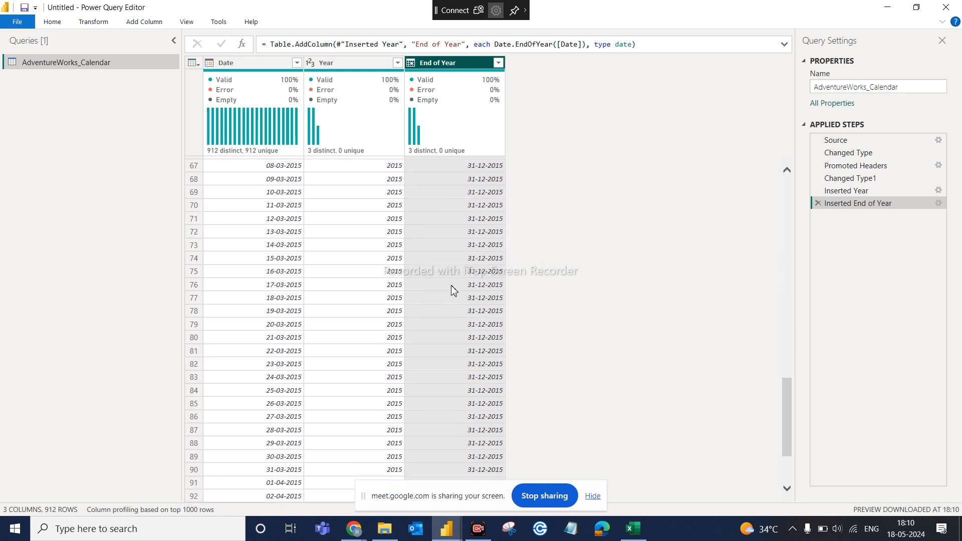
scroll(454, 290, down, 20)
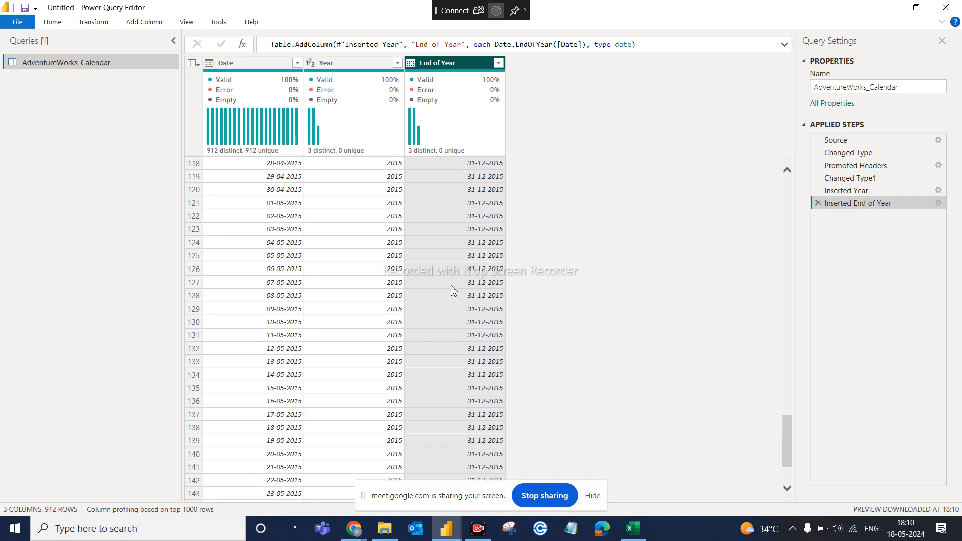
scroll(454, 290, down, 17)
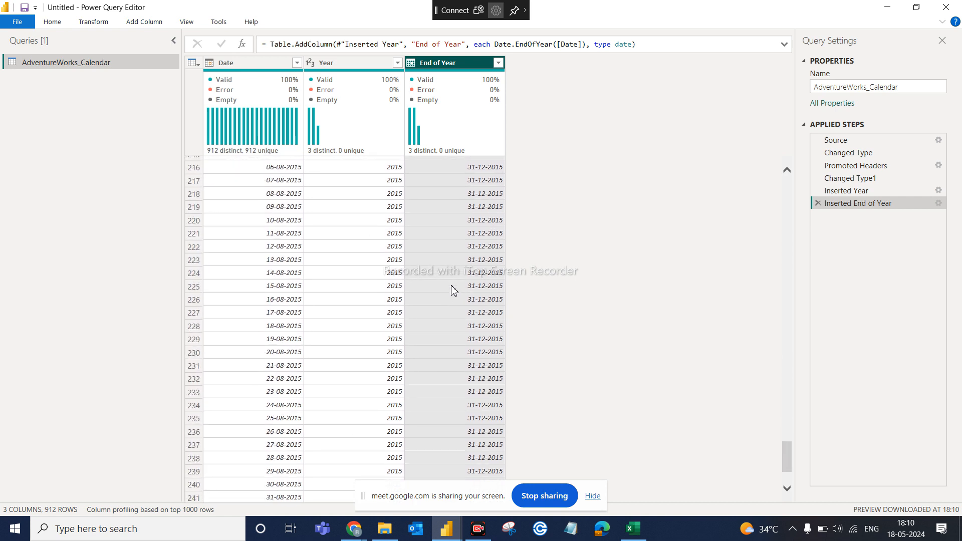
scroll(453, 289, down, 20)
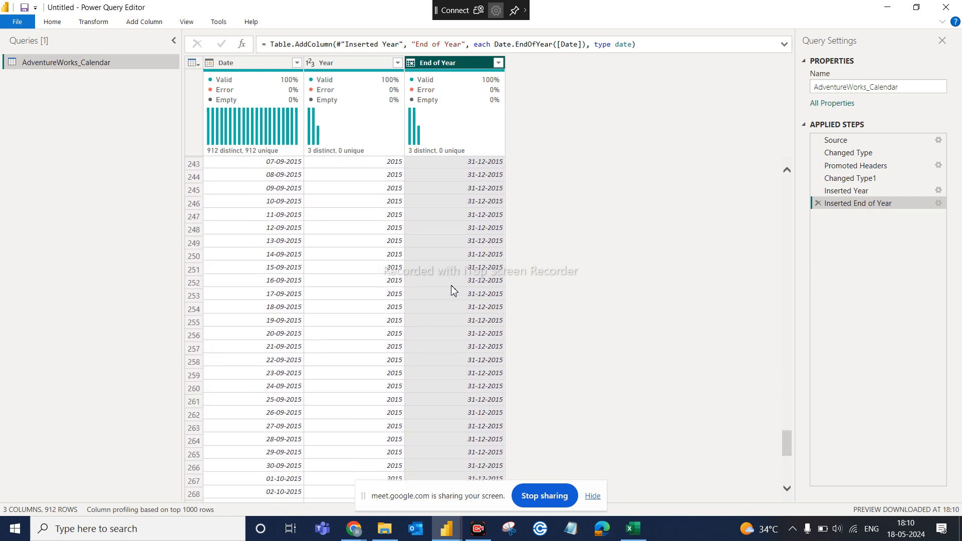
scroll(453, 290, down, 20)
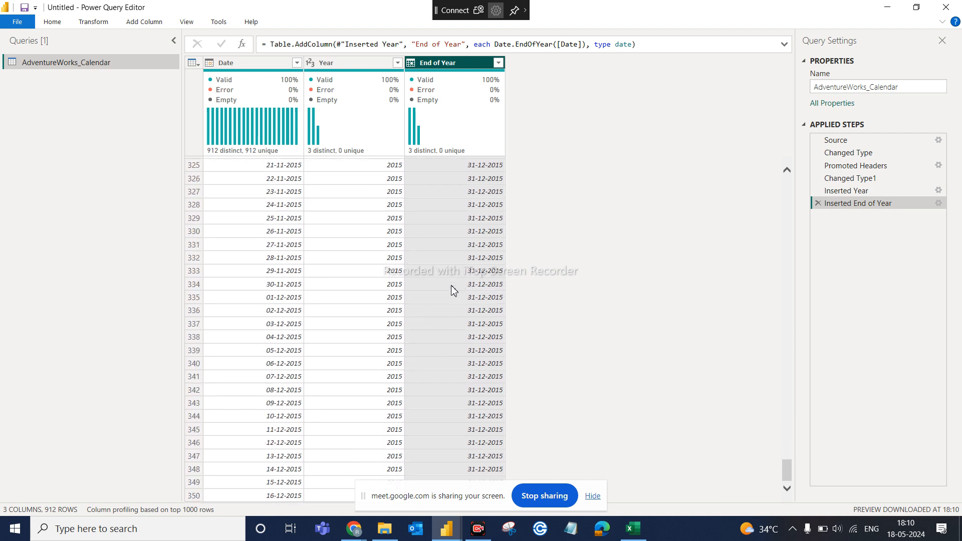
scroll(451, 284, up, 2)
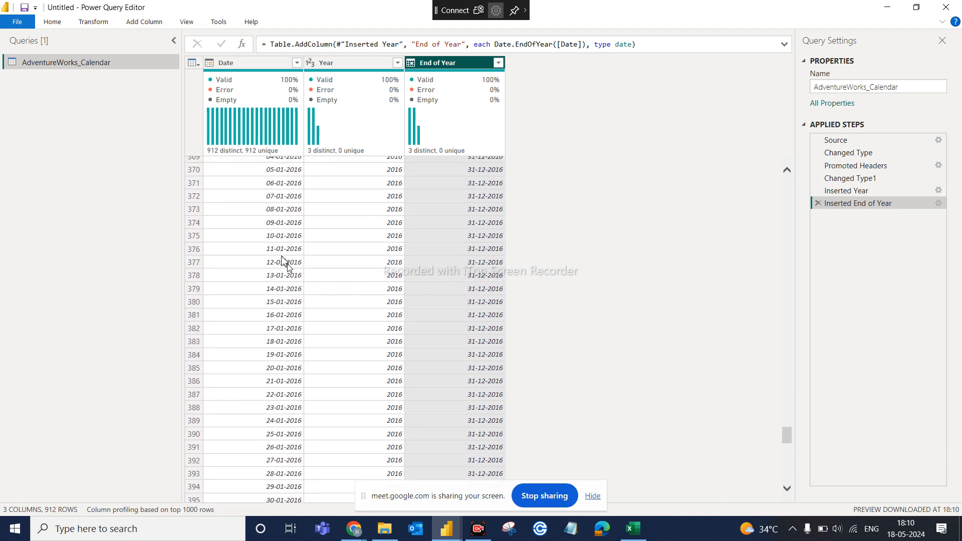
scroll(302, 190, up, 2)
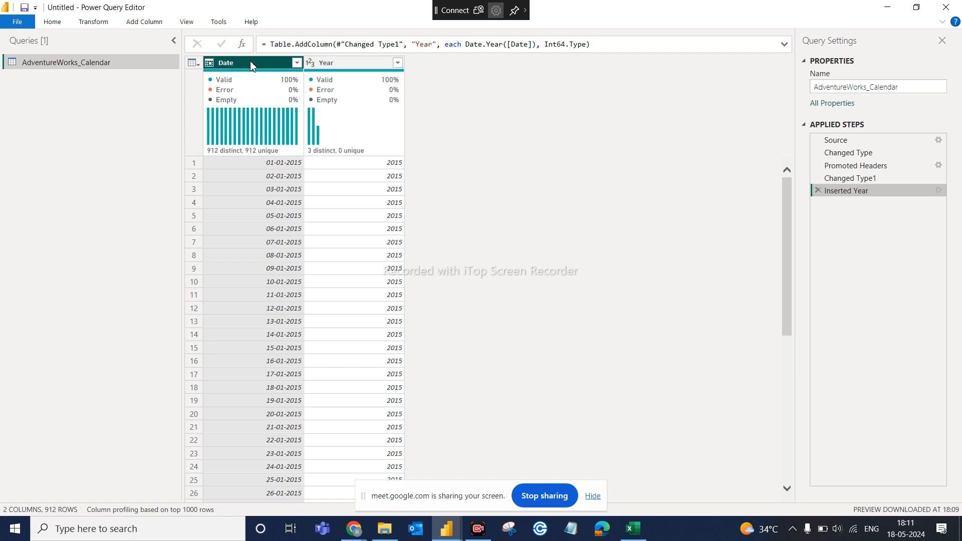
click(335, 63)
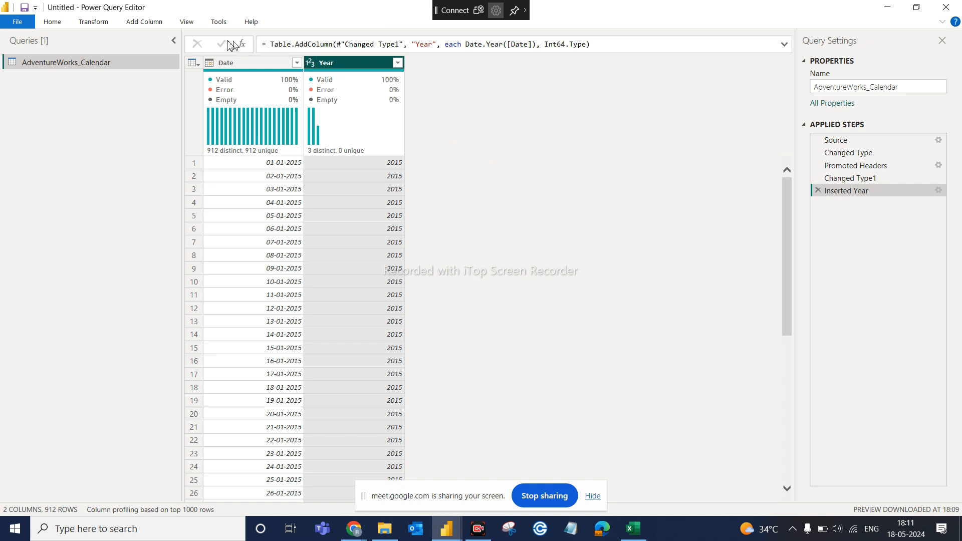
click(230, 63)
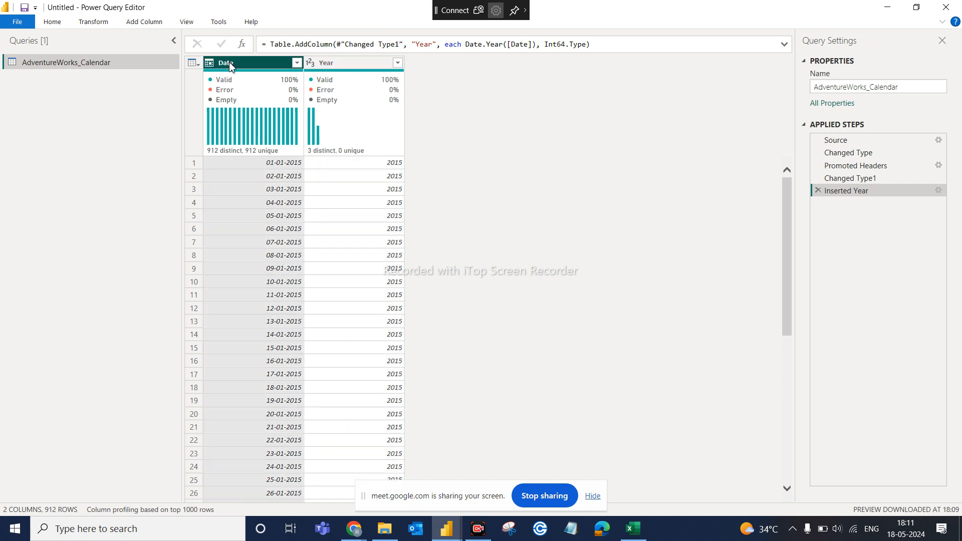
mouse_move(214, 76)
click(144, 22)
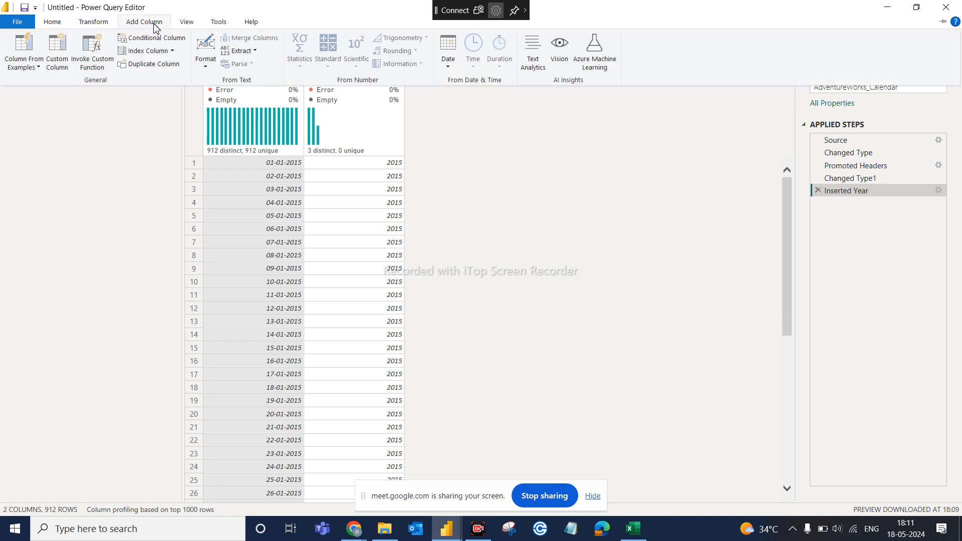
click(449, 68)
mouse_move(514, 134)
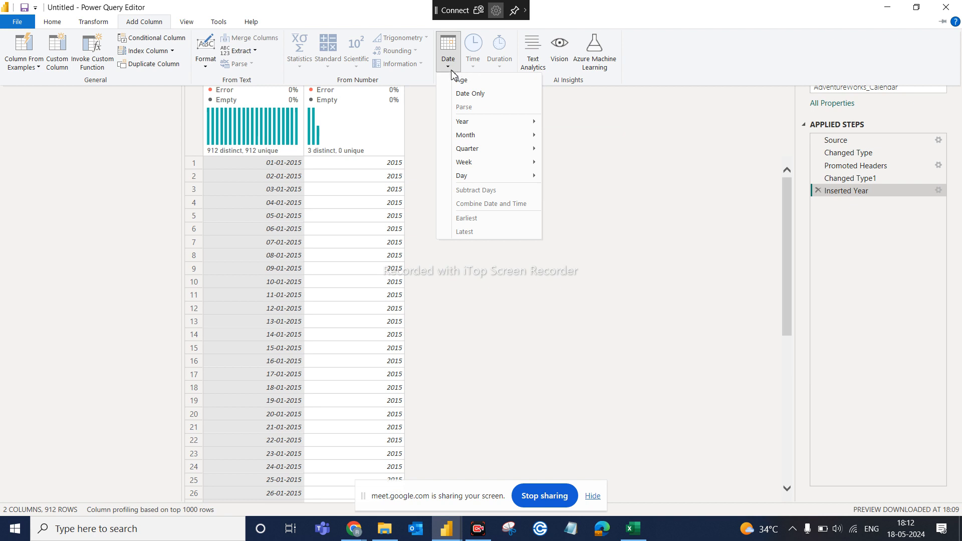
click(419, 173)
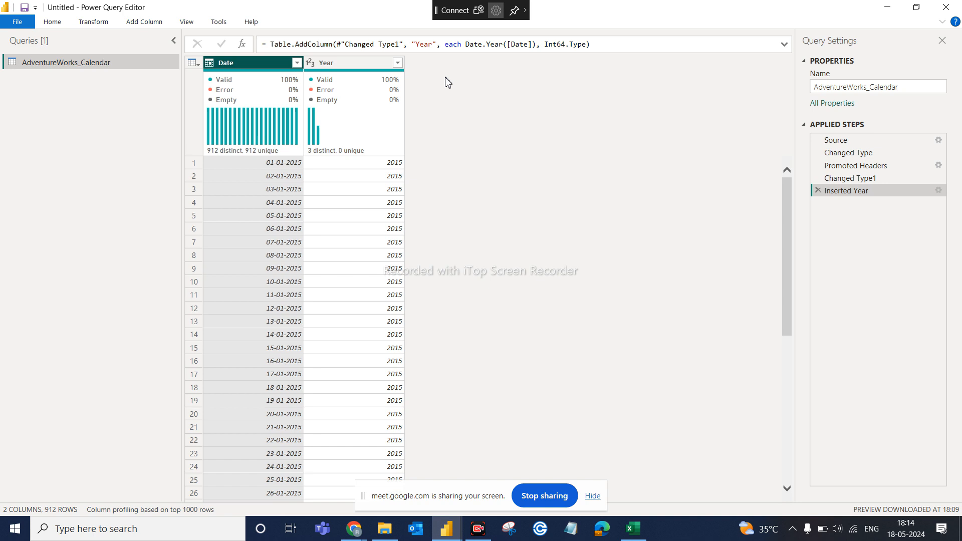
click(95, 22)
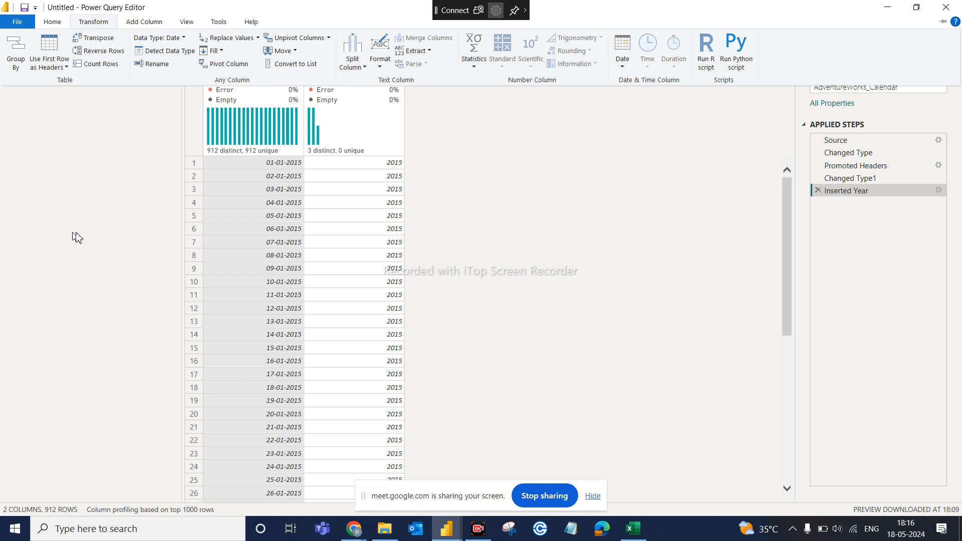
click(523, 244)
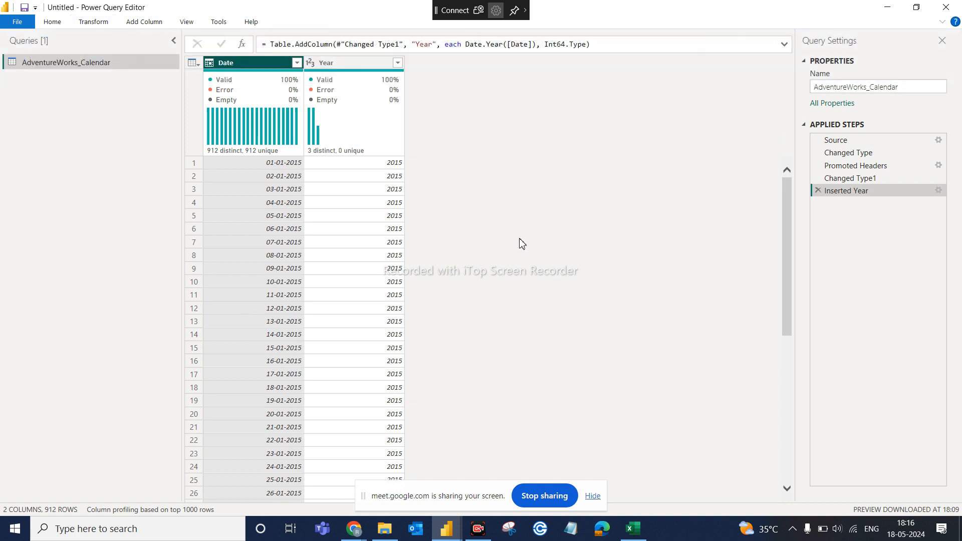
click(98, 25)
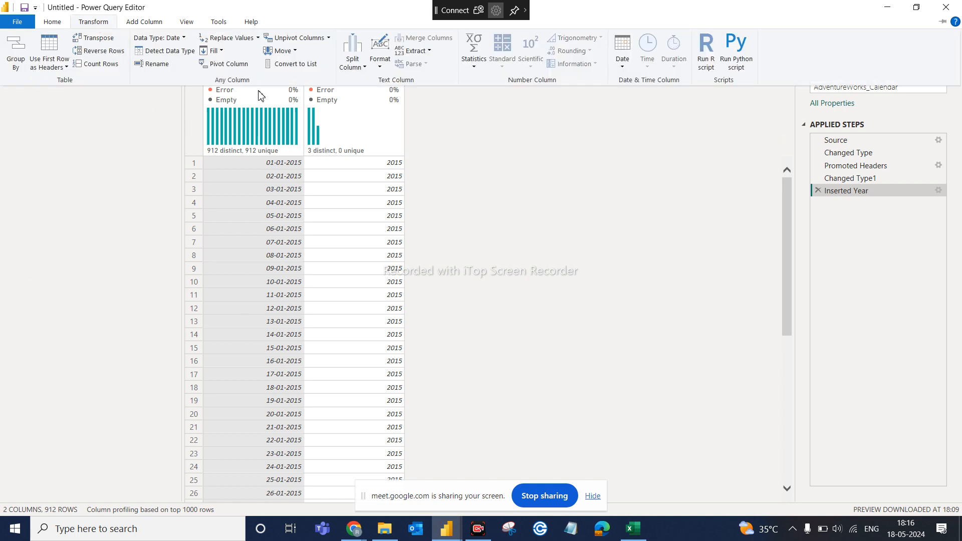
click(503, 178)
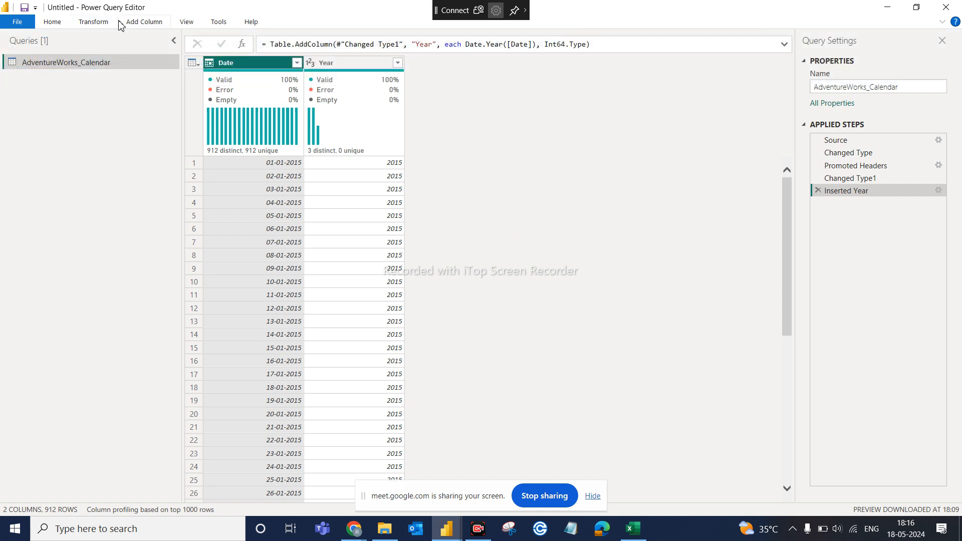
click(94, 23)
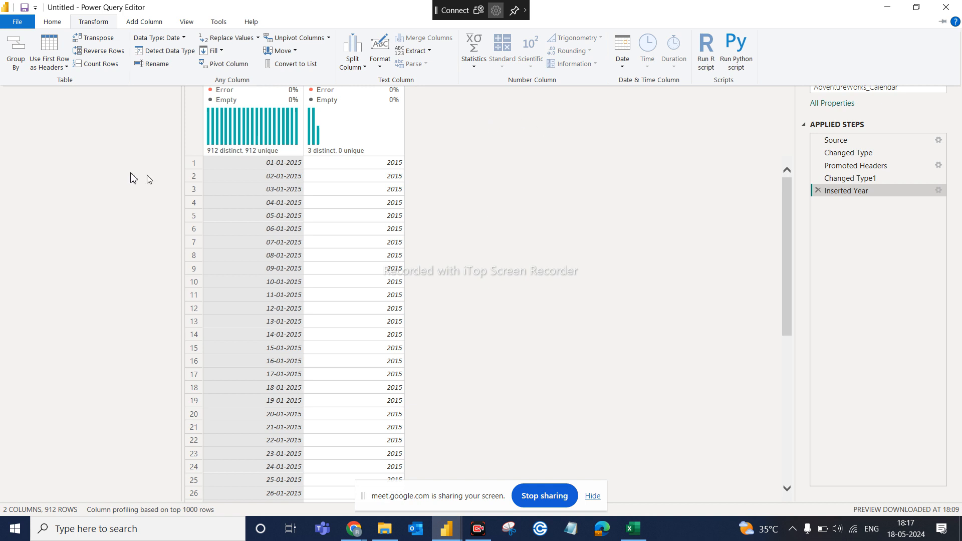
click(512, 125)
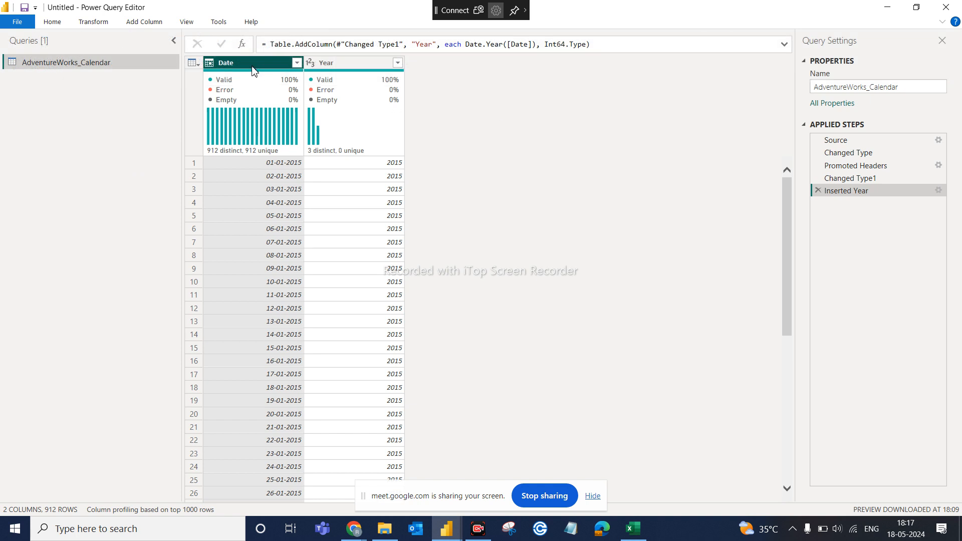
click(105, 22)
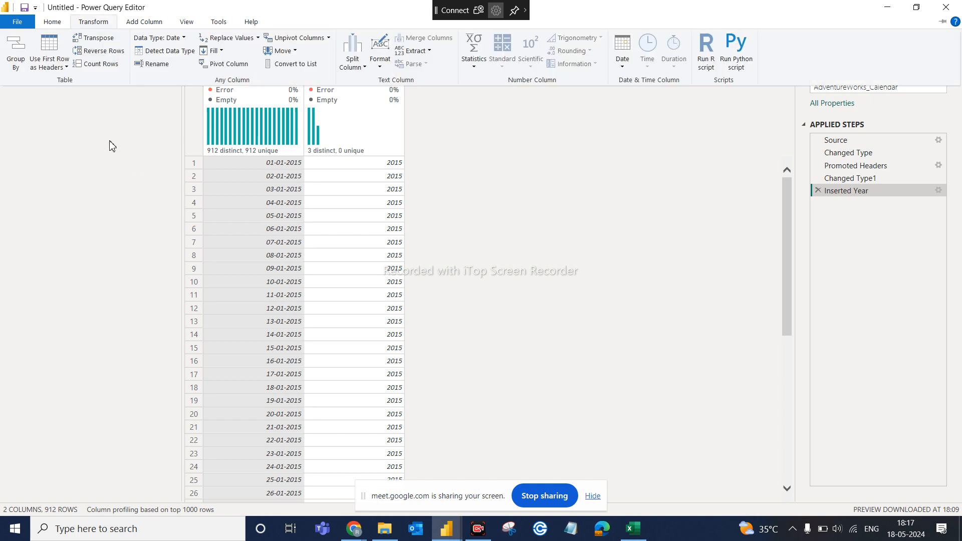
click(528, 140)
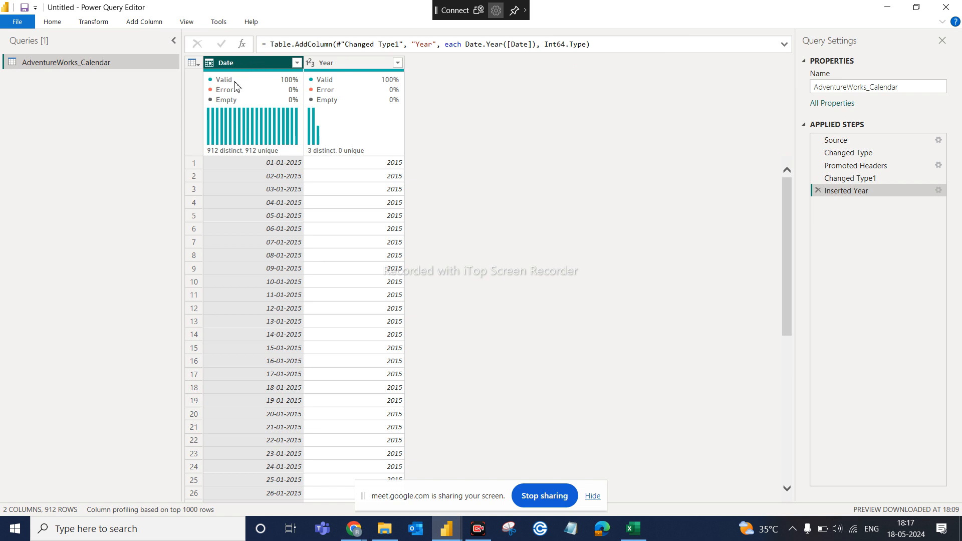
- Add a Month Name column that extracts the name of the month from the Date column
mouse_move(235, 86)
click(140, 25)
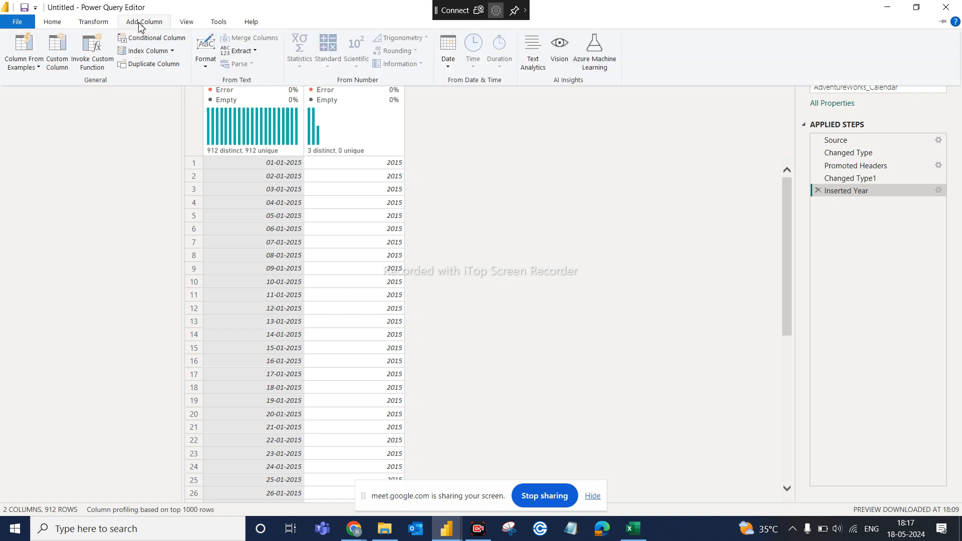
click(449, 69)
mouse_move(488, 137)
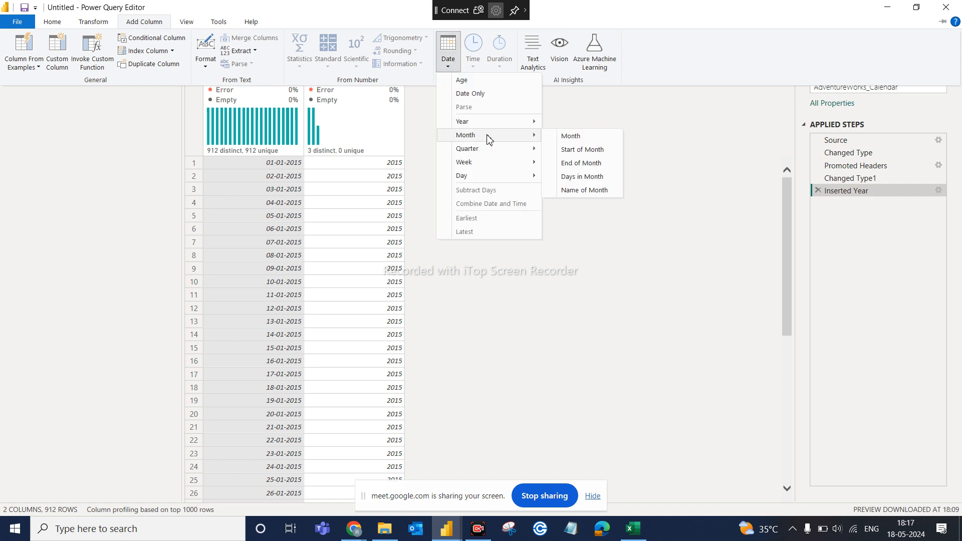
click(583, 191)
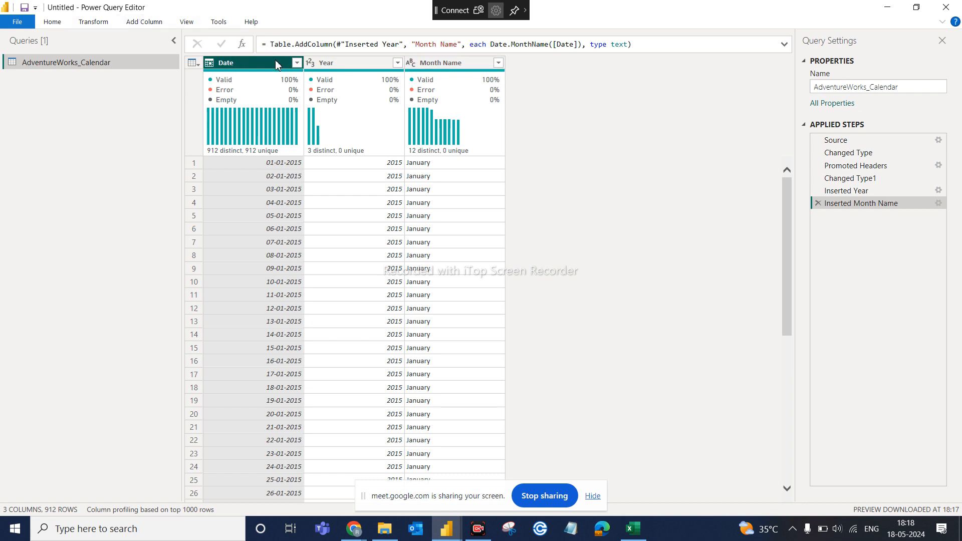
click(159, 28)
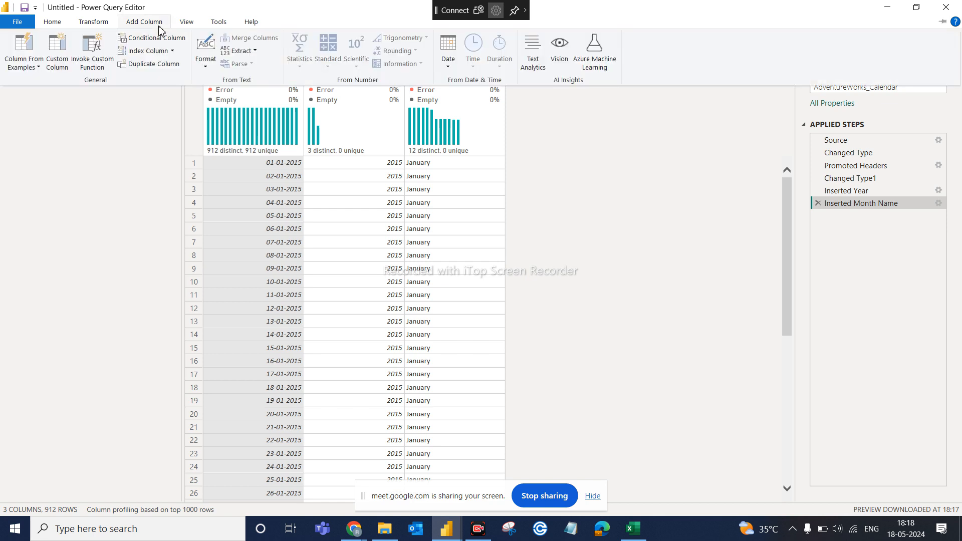
click(122, 110)
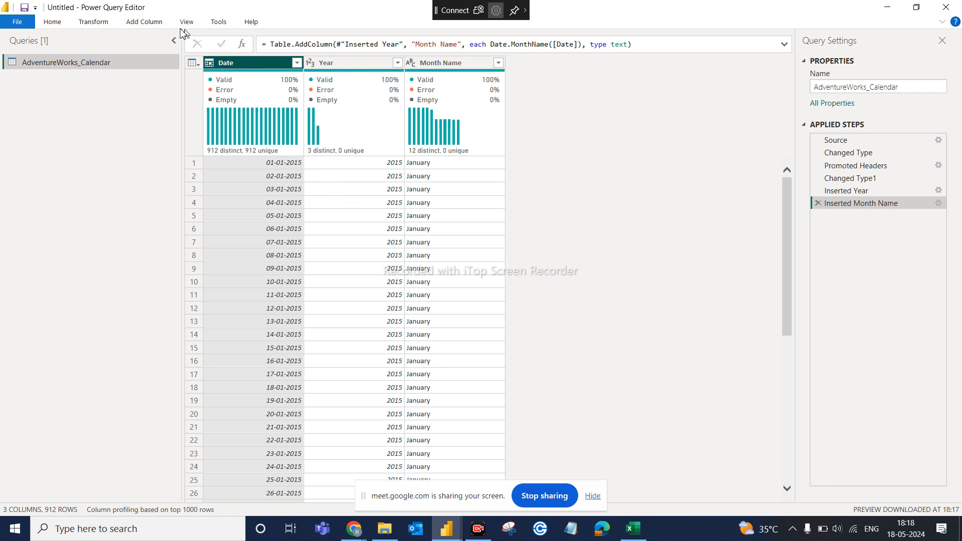
click(149, 24)
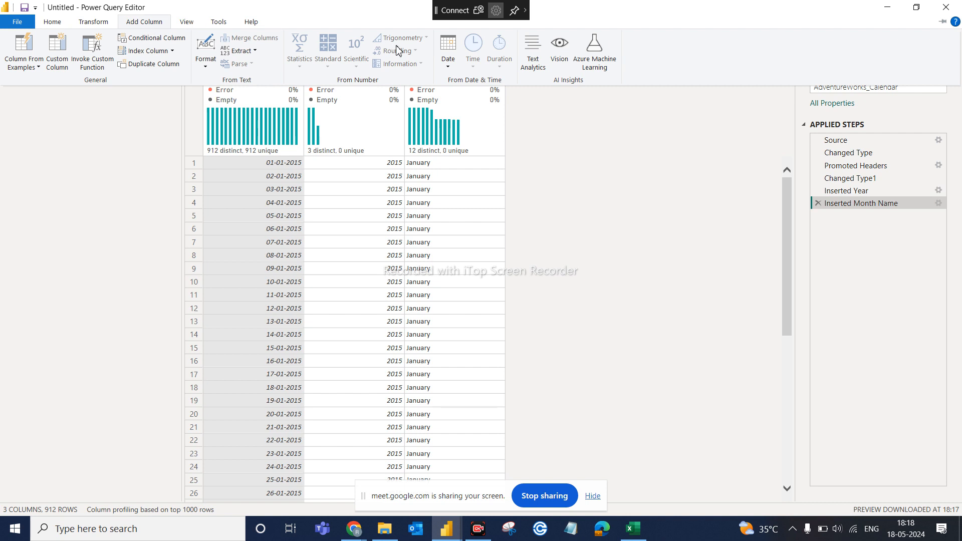
click(448, 64)
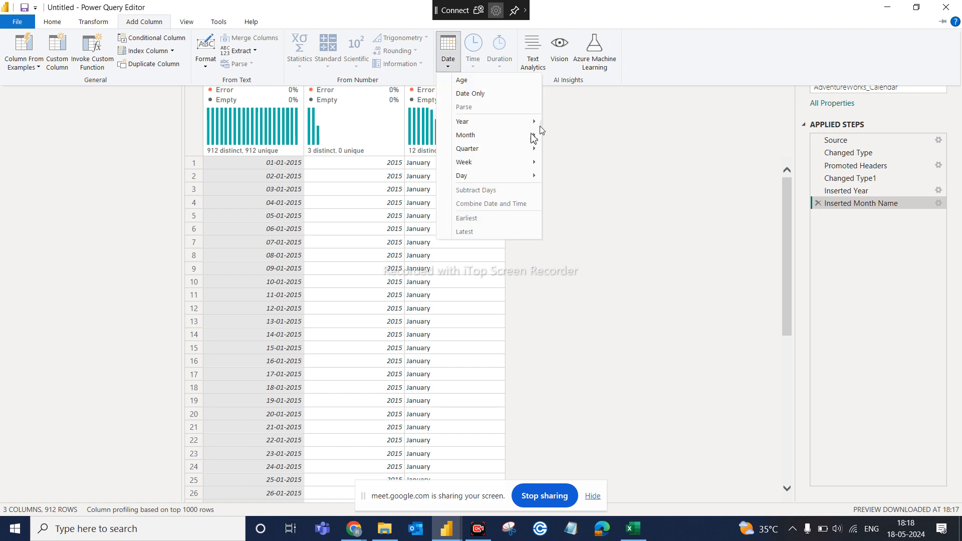
mouse_move(490, 163)
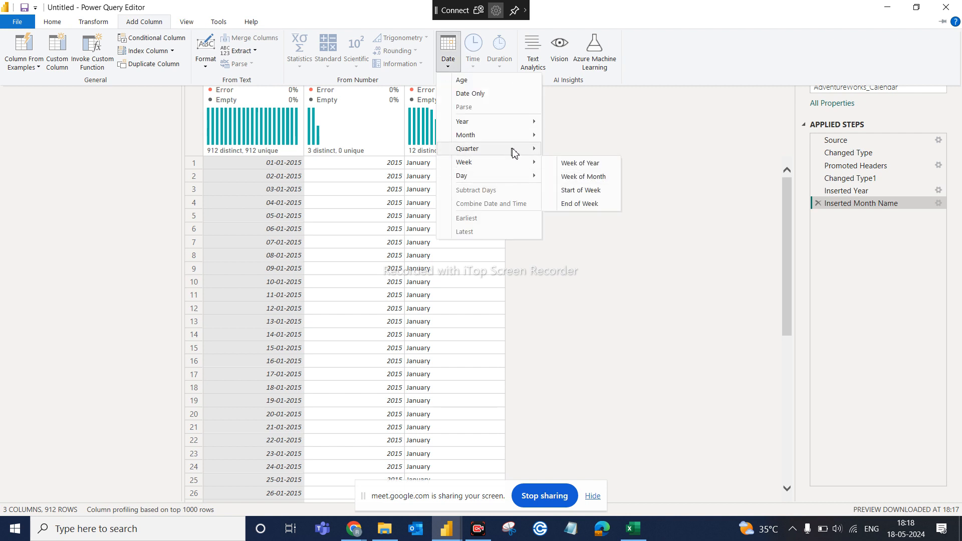
click(445, 66)
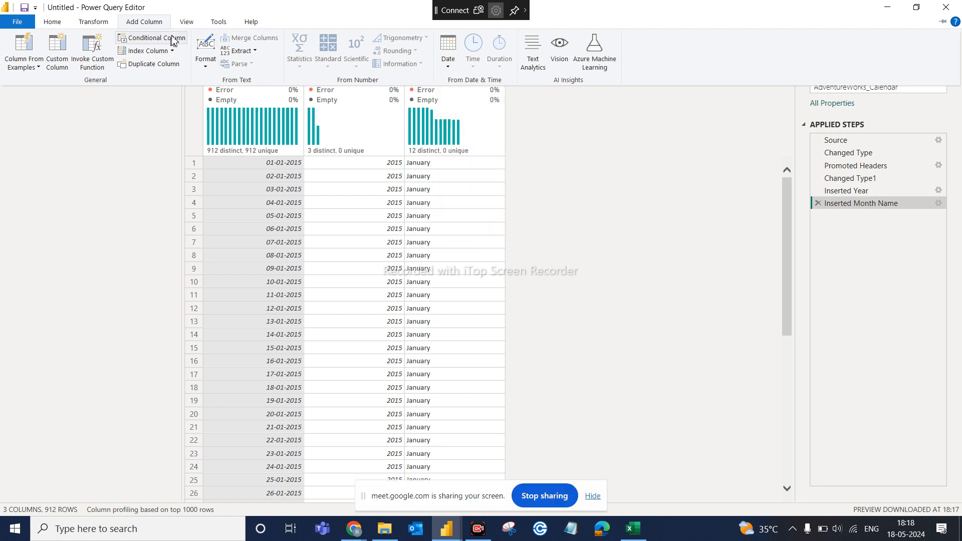
- Keep the ribbon permanently expanded and add a Start of Week column calculated from the Date column
click(156, 29)
double_click(155, 29)
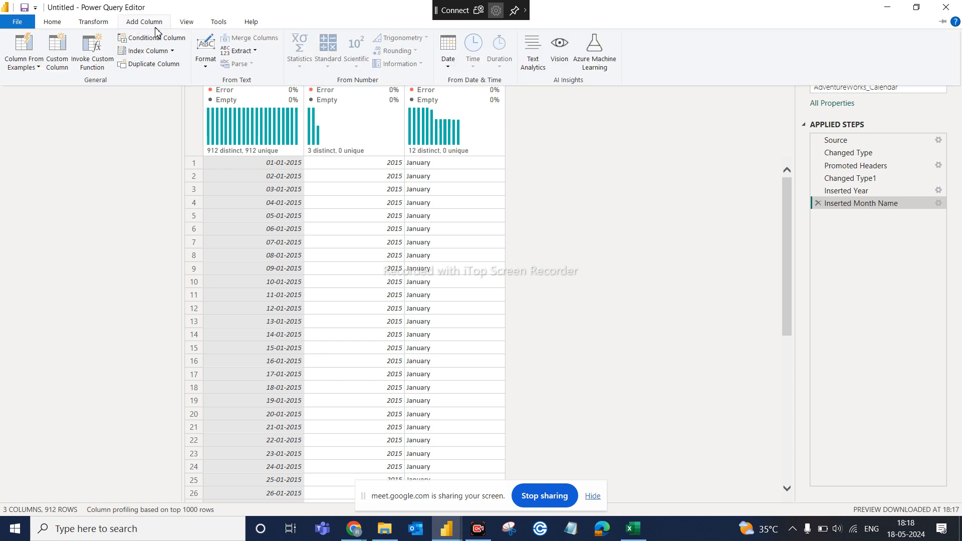
click(455, 69)
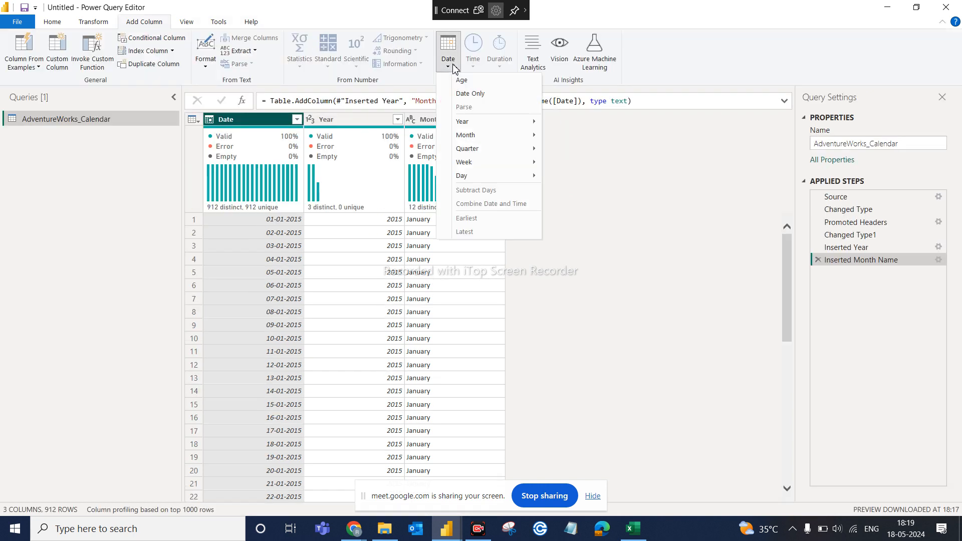
mouse_move(525, 167)
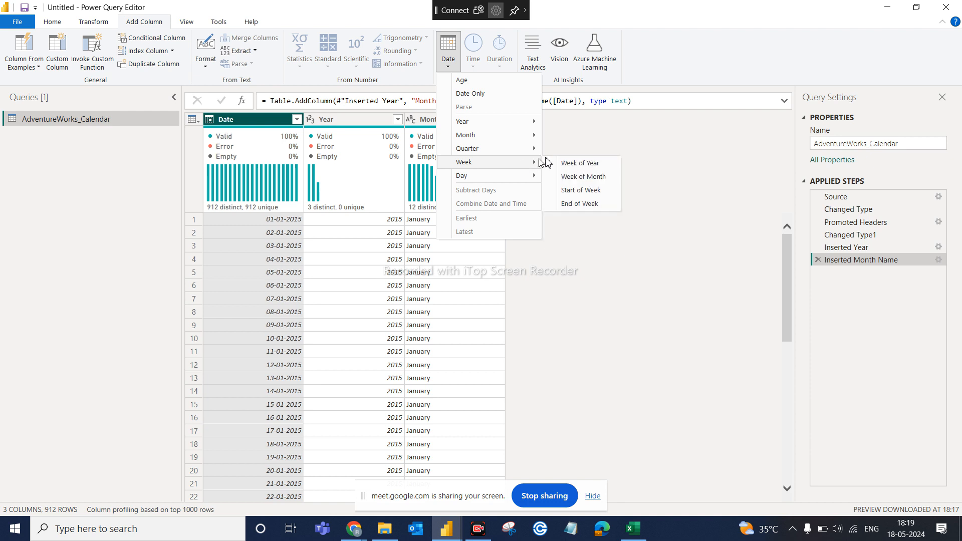
click(584, 191)
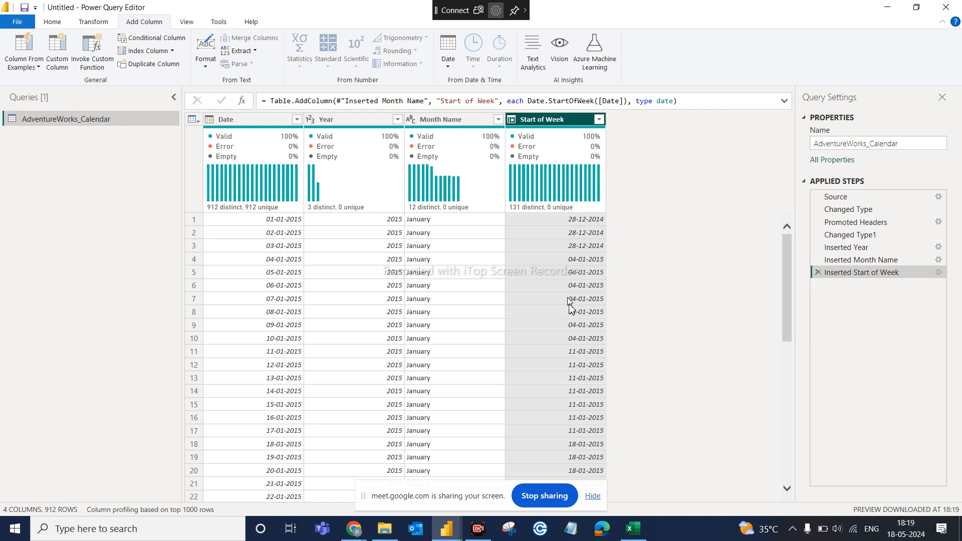
scroll(573, 326, down, 1)
scroll(574, 306, up, 1)
- Add a Quarter of Year column calculated from the Date column, and check its distinct values without filtering them
click(248, 120)
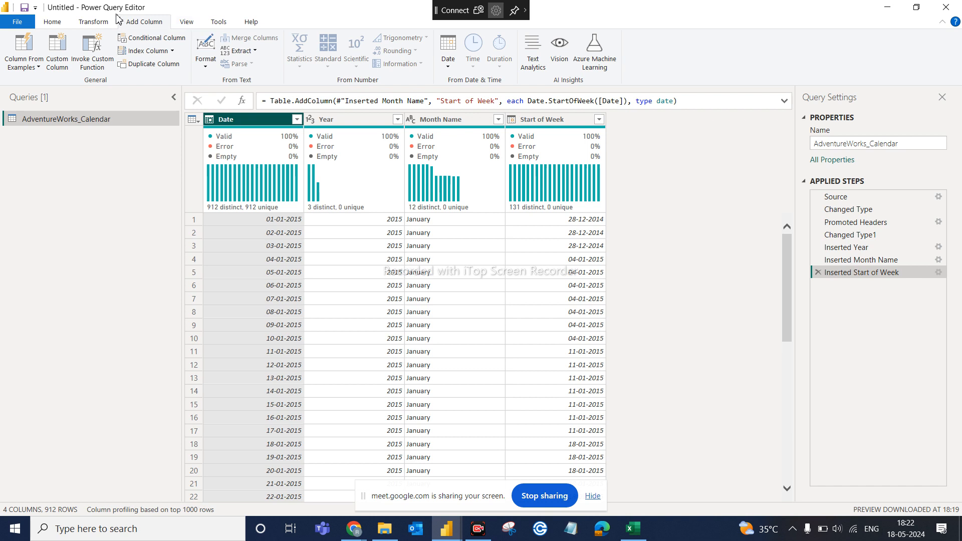
click(449, 65)
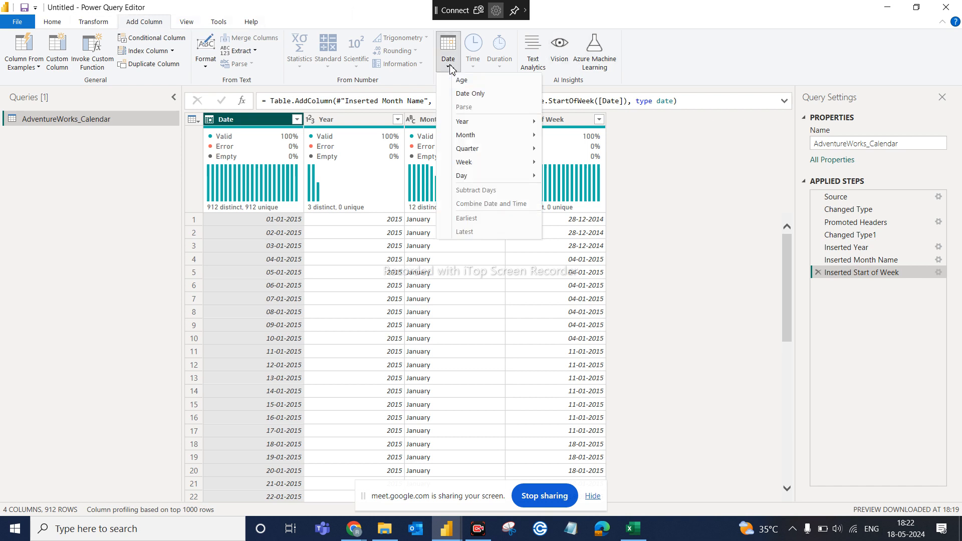
mouse_move(496, 149)
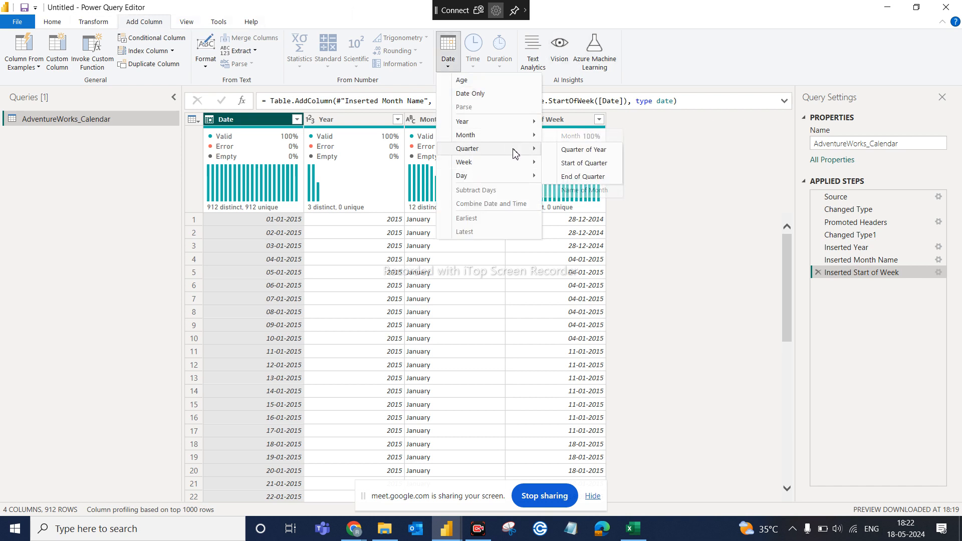
click(584, 149)
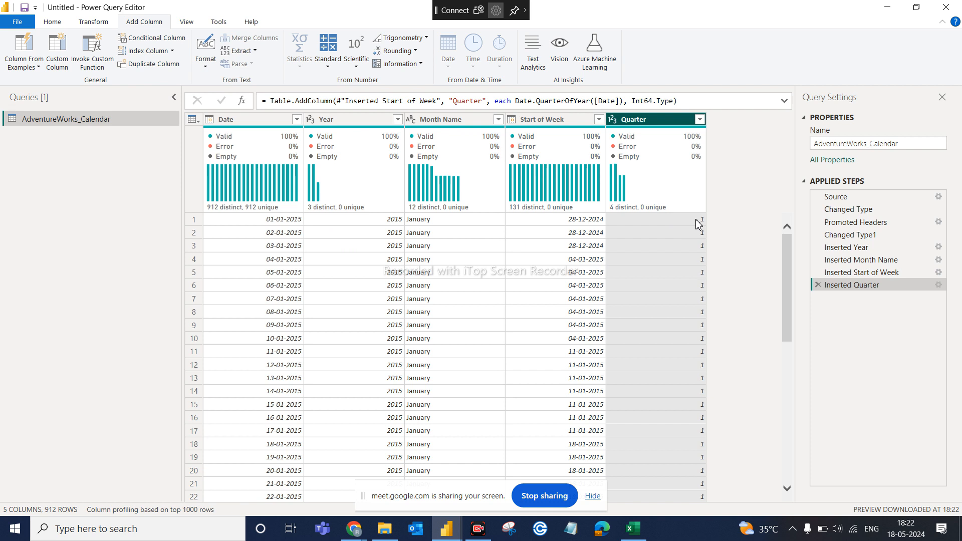
click(700, 119)
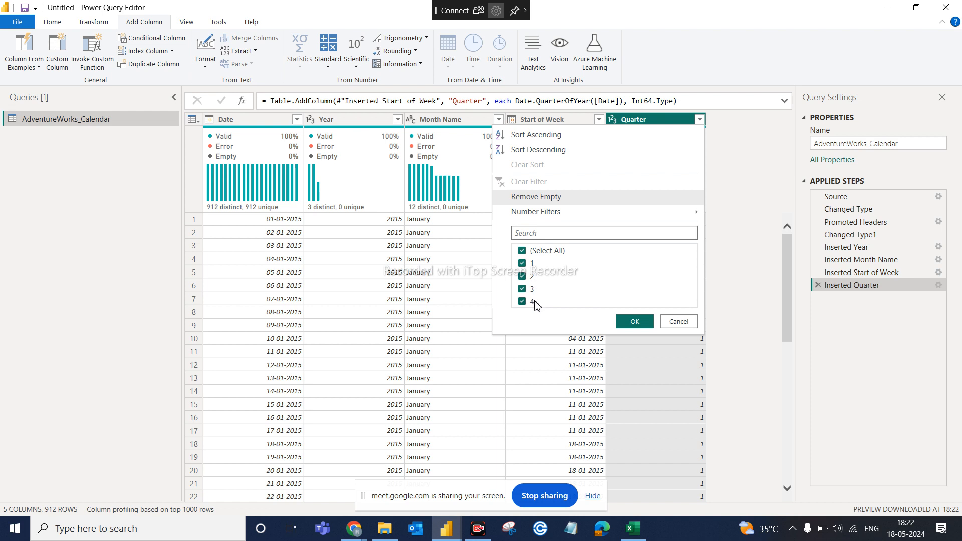
click(674, 322)
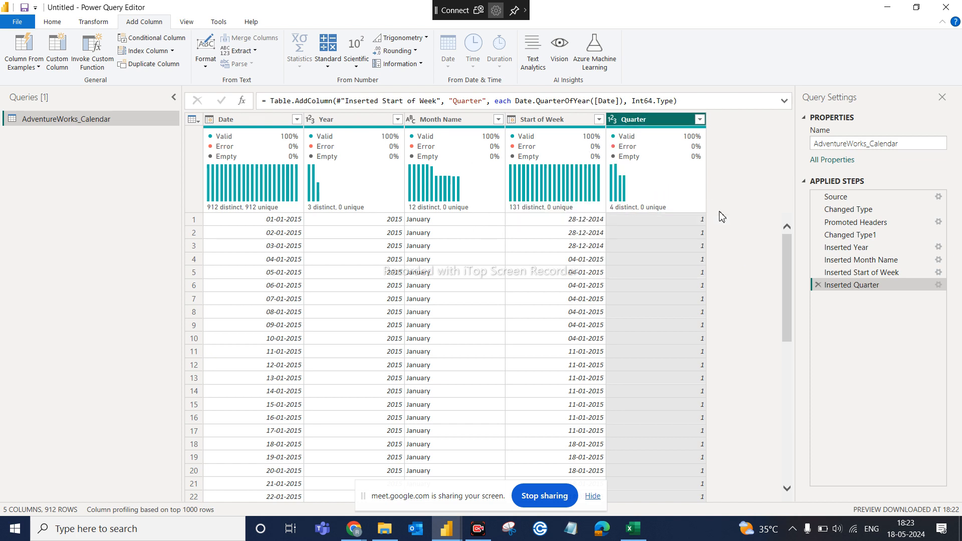
scroll(489, 261, down, 1)
scroll(488, 261, down, 3)
scroll(489, 261, up, 4)
- Add a Day Name column that extracts the name of the day from the Date column
click(235, 123)
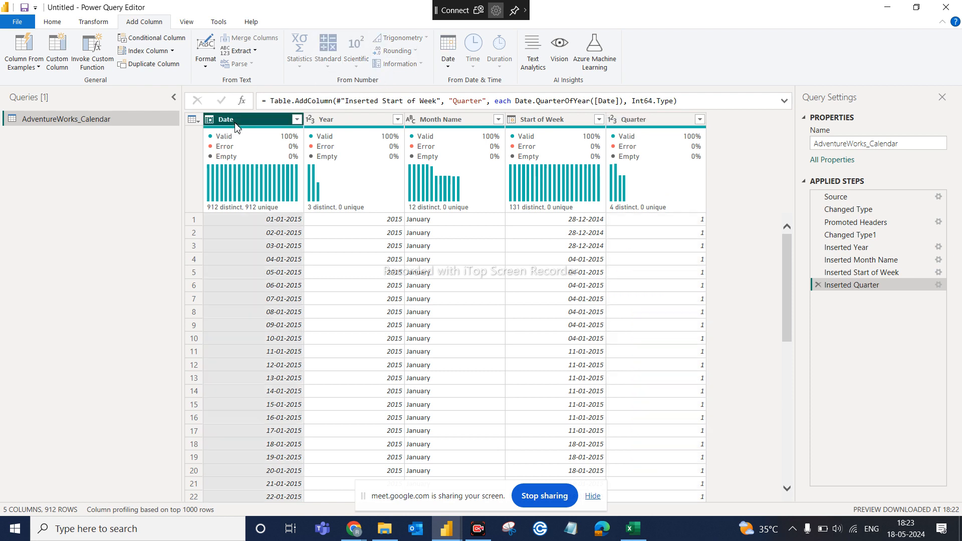
click(448, 69)
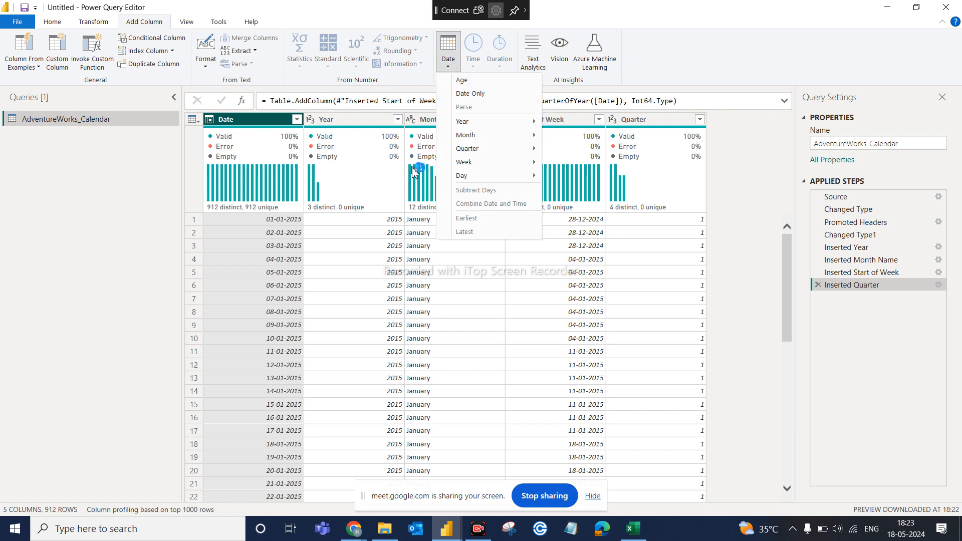
mouse_move(469, 176)
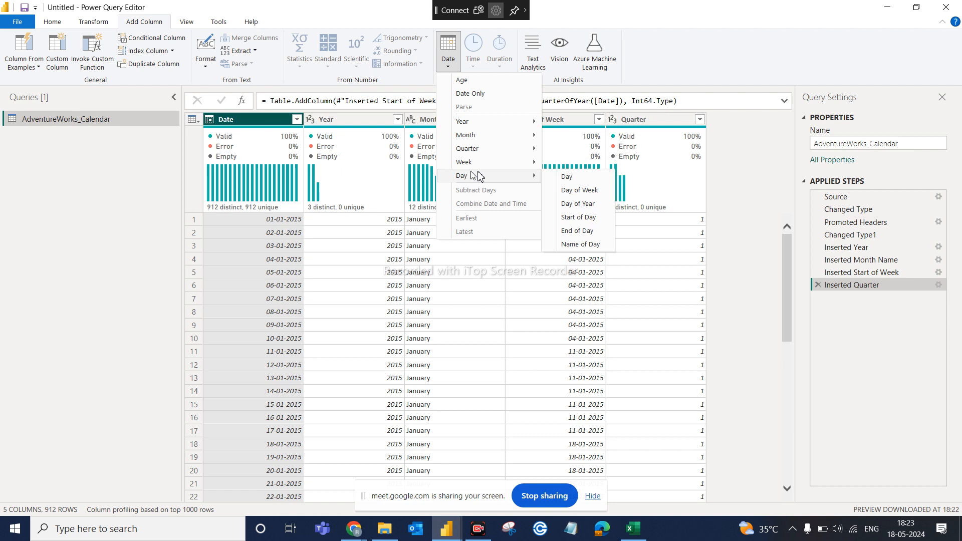
click(576, 251)
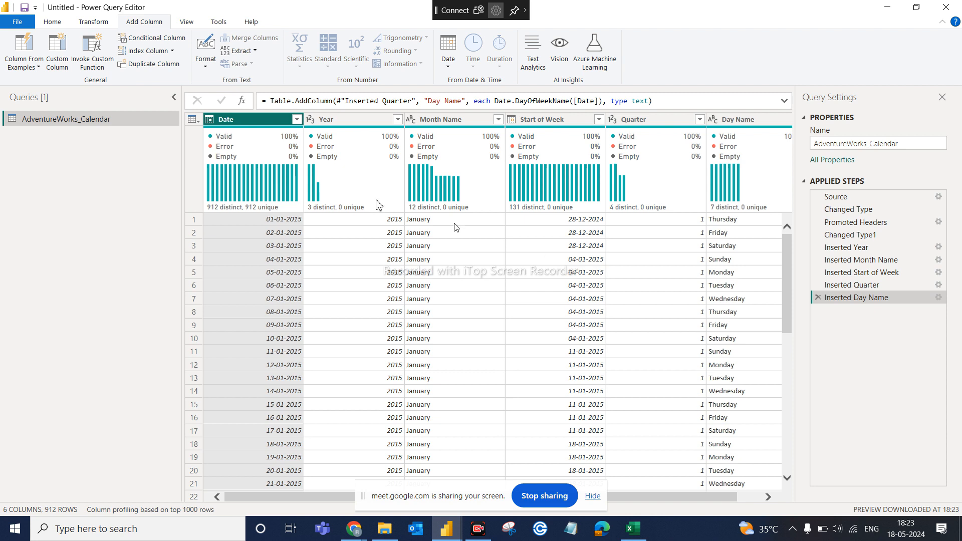
- Close Power Query Editor and apply all pending changes to the AdventureWorks_Calendar query
click(52, 24)
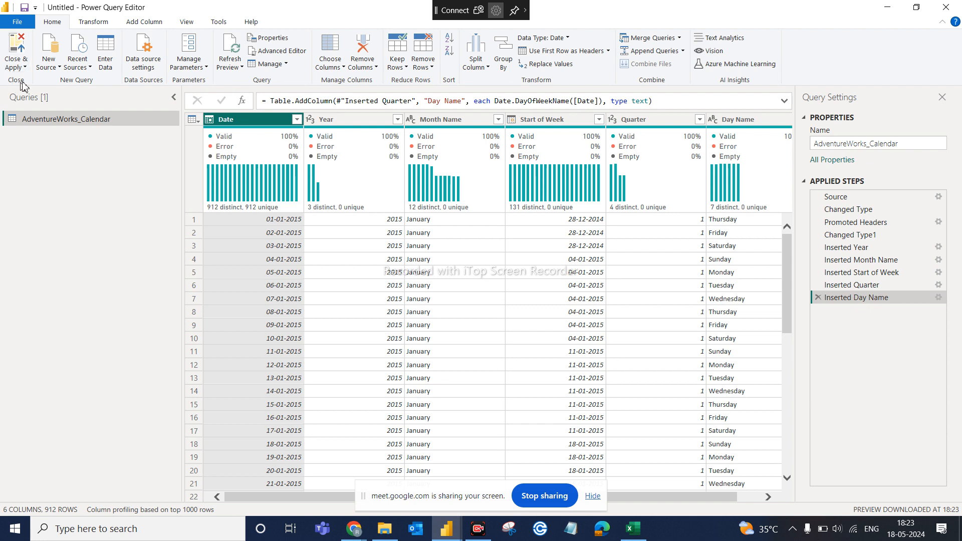
click(25, 68)
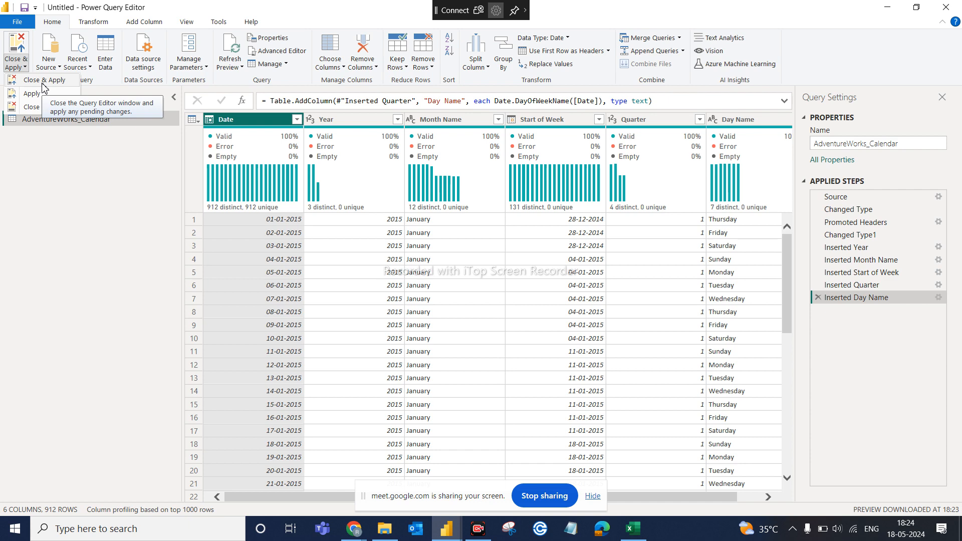
click(43, 84)
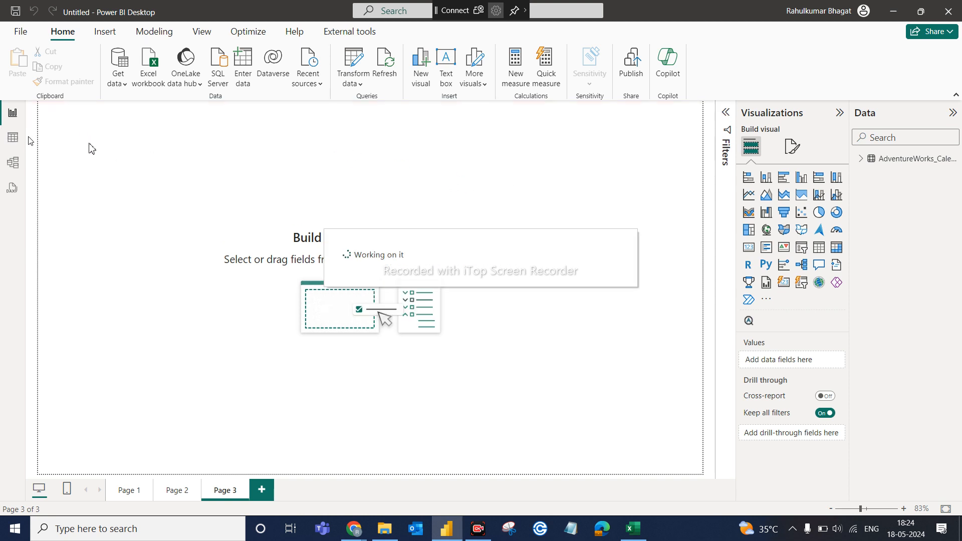
- Review the loaded AdventureWorks_Calendar rows in Table view, then return to the report and expand the table's field list
click(8, 145)
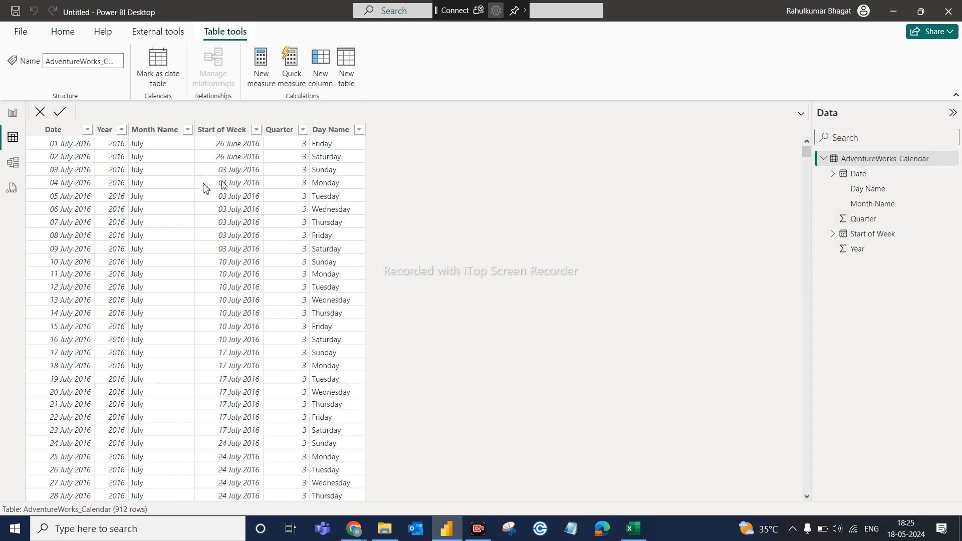
click(13, 114)
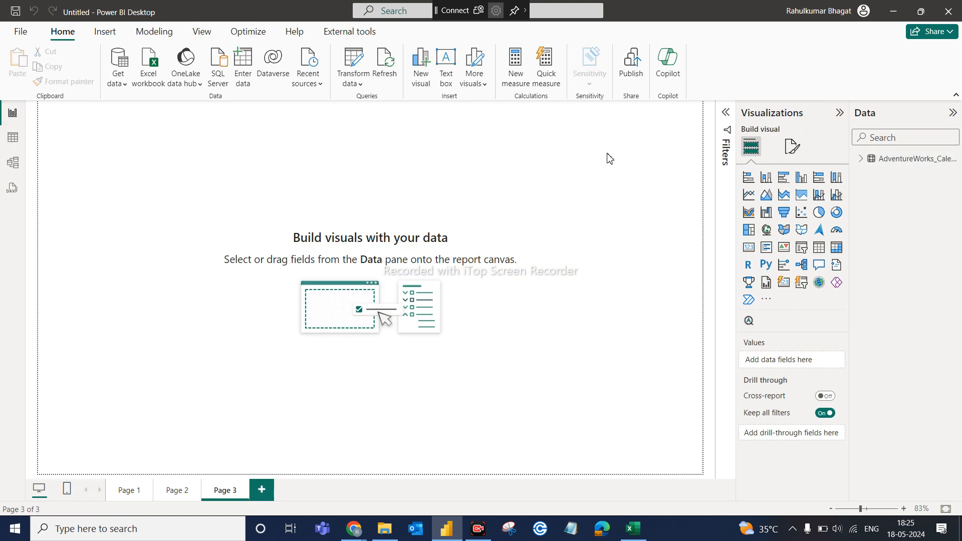
click(861, 159)
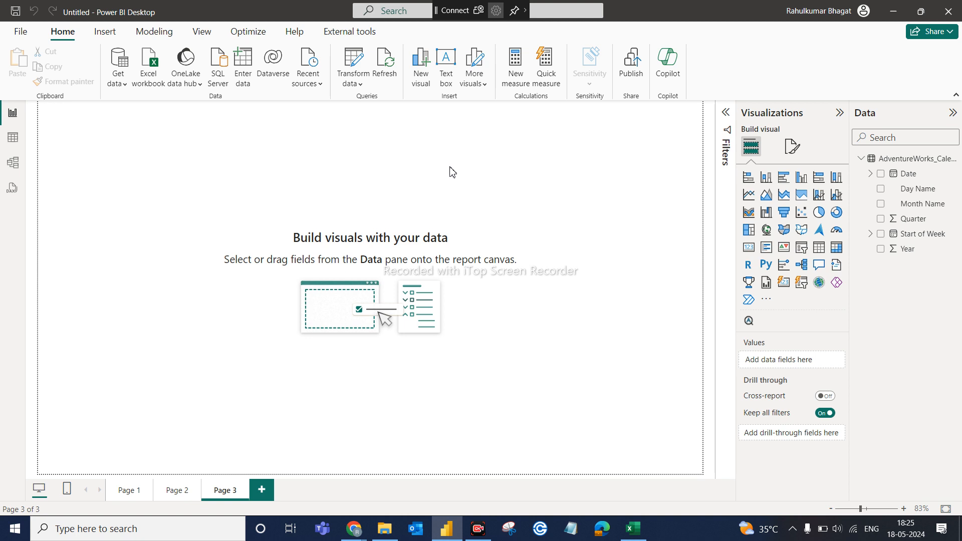
- Save the report to the Desktop folder on this device as a Power BI file named DA9 PowerBI
key(ctrl+s)
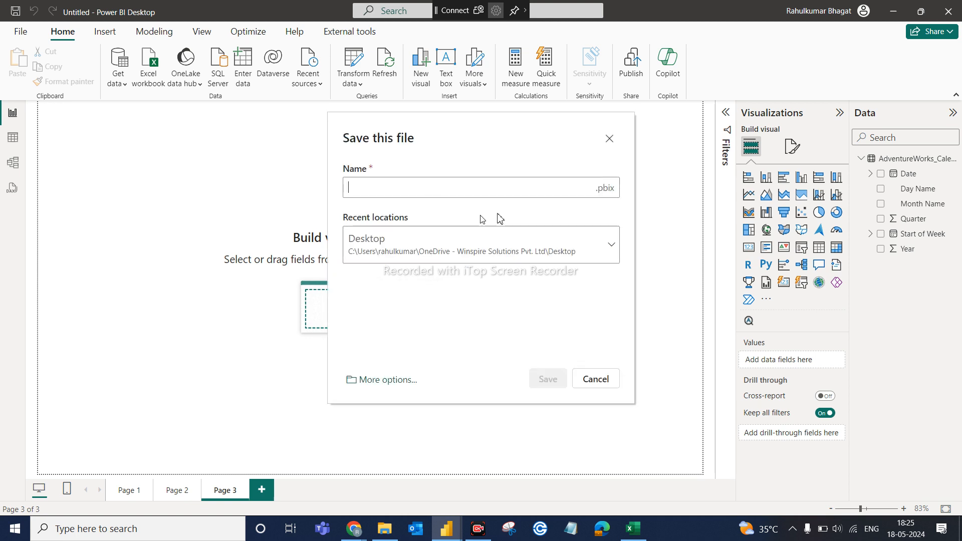
click(387, 380)
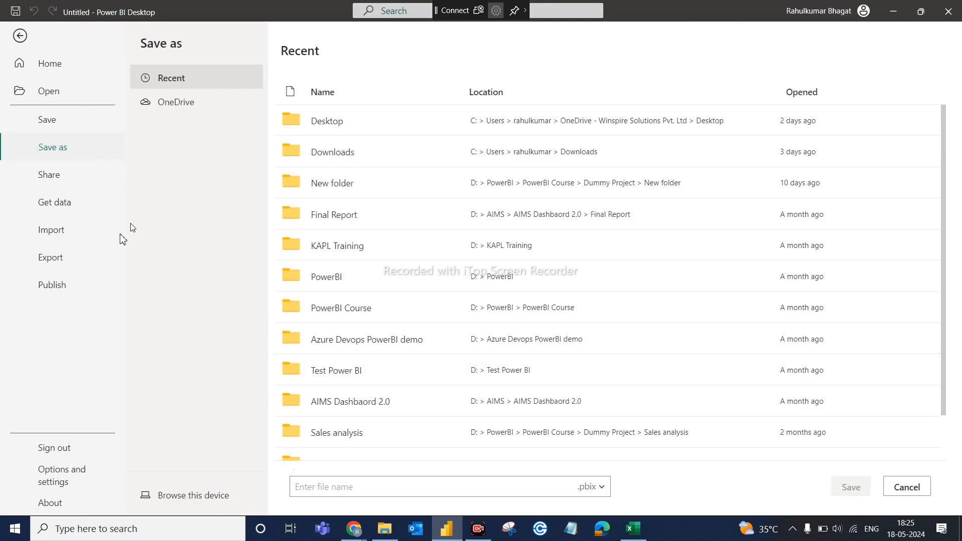
click(181, 493)
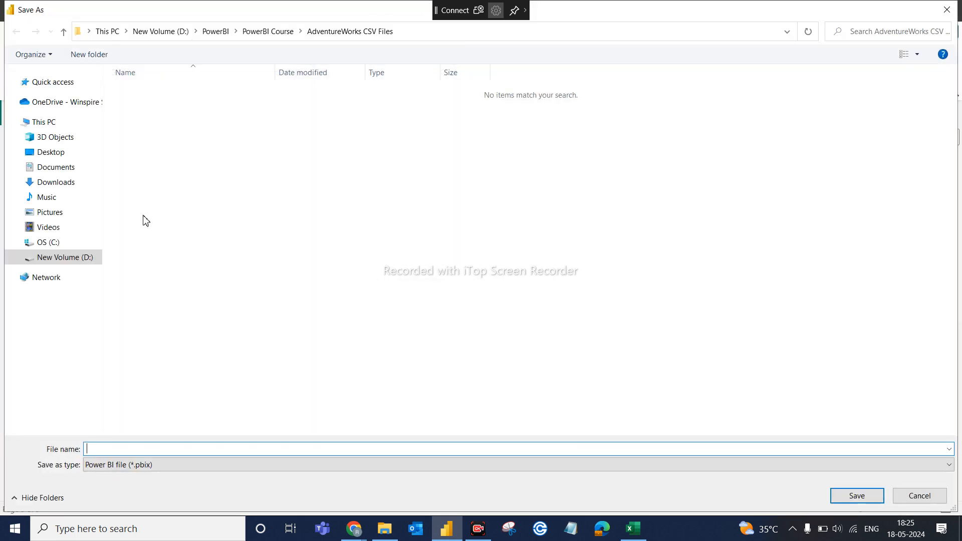
click(61, 156)
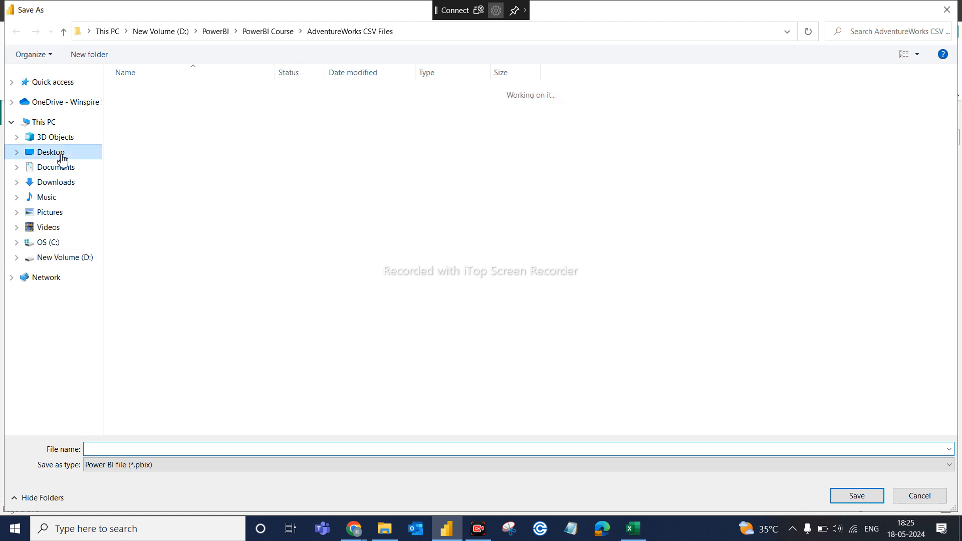
click(134, 451)
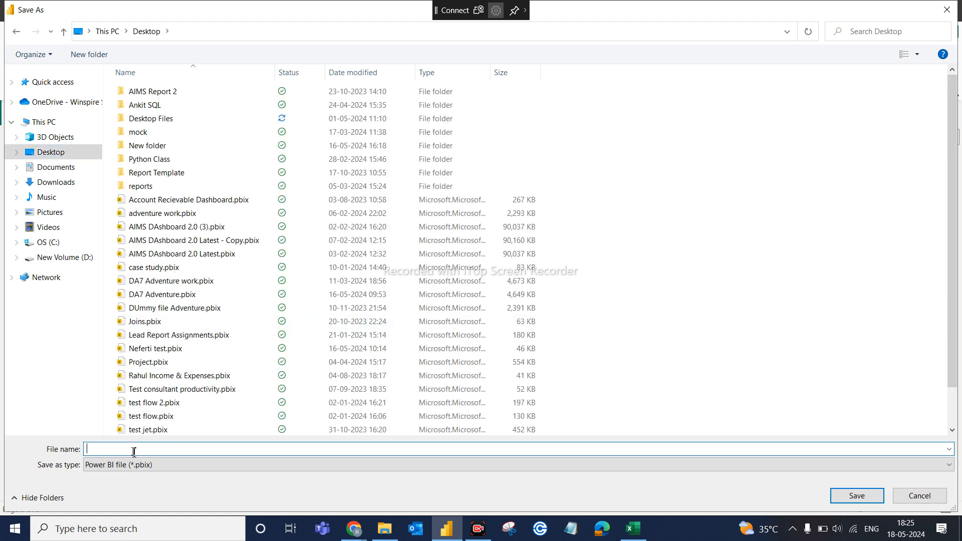
text(DA9 PowerBI)
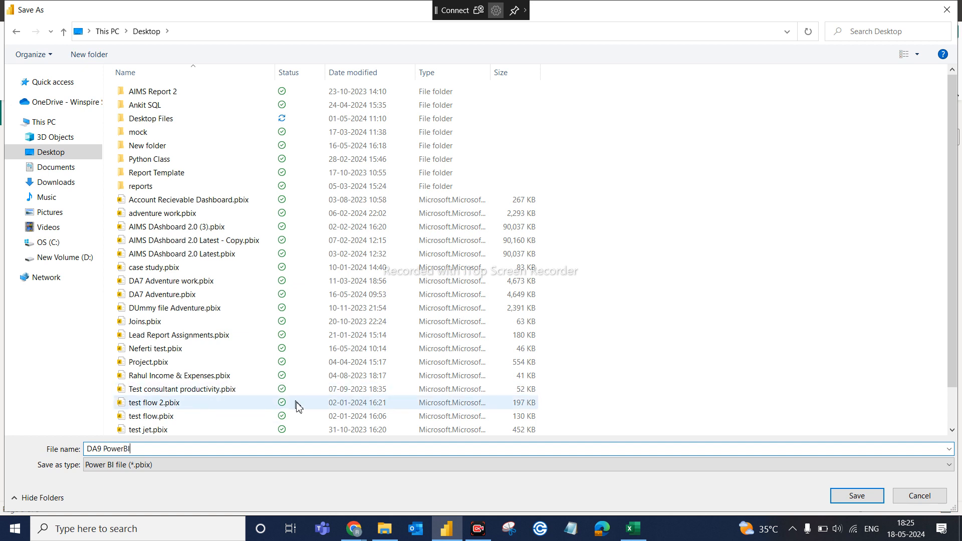
click(856, 495)
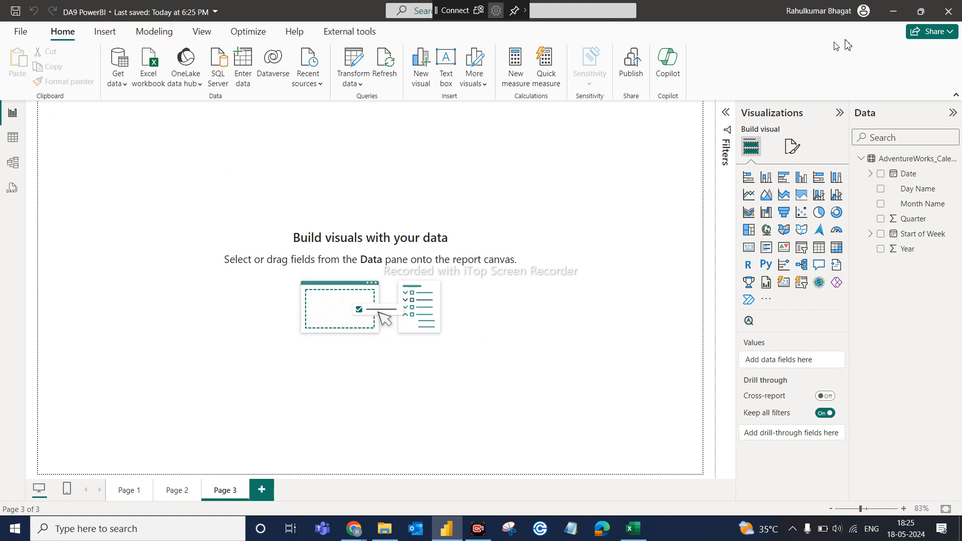
- Close the saved report and minimize the Excel and File Explorer windows to reveal the desktop
click(937, 13)
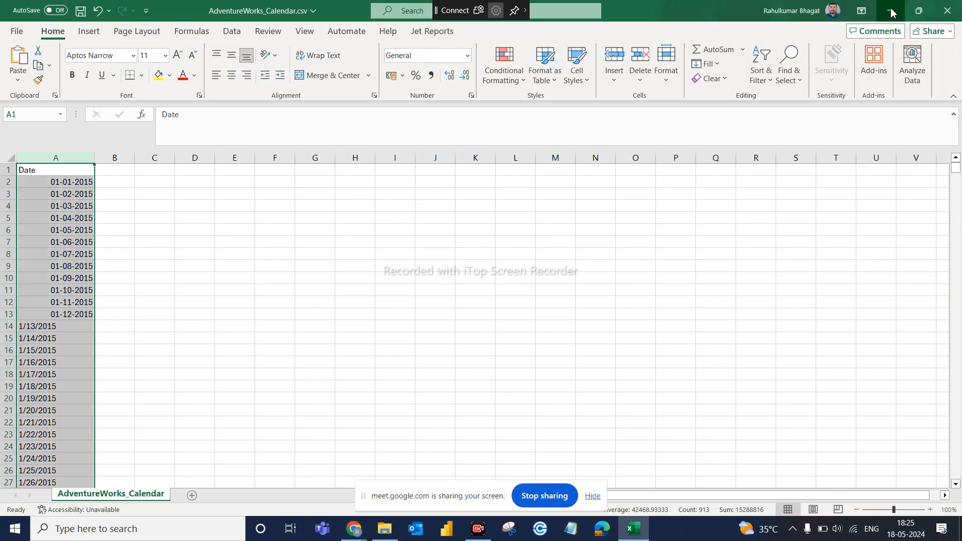
click(895, 11)
click(891, 9)
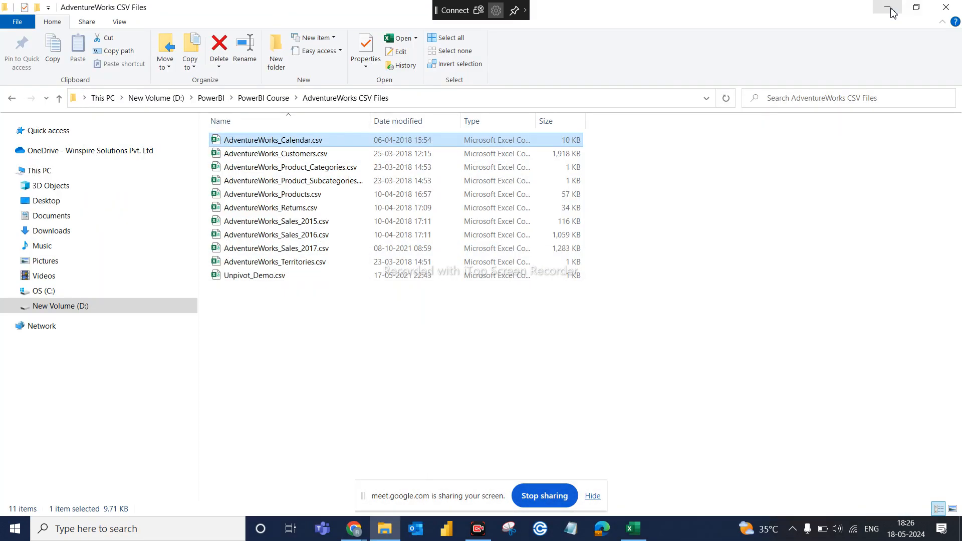
click(891, 11)
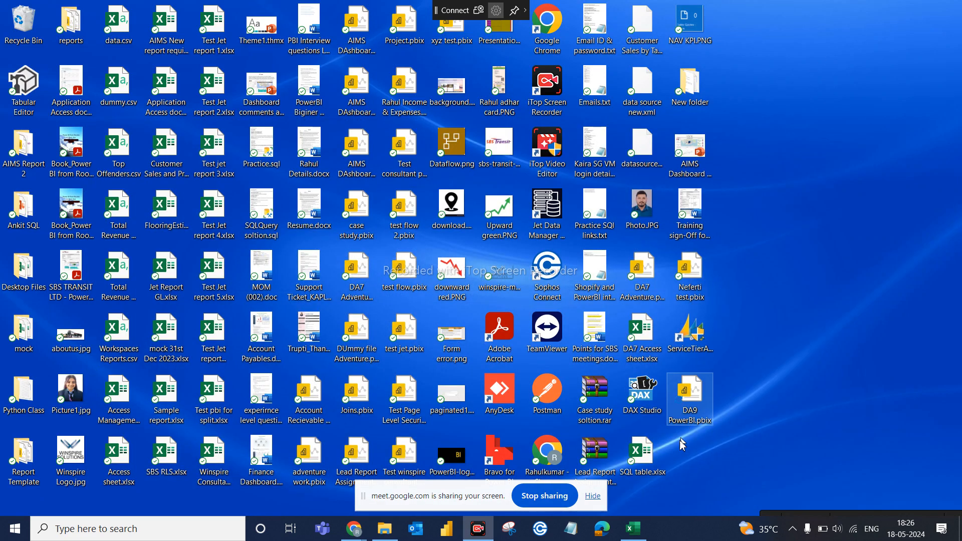
- Reopen DA9 PowerBI.pbix from the desktop and expand the fields of the AdventureWorks_Calendar table
click(687, 413)
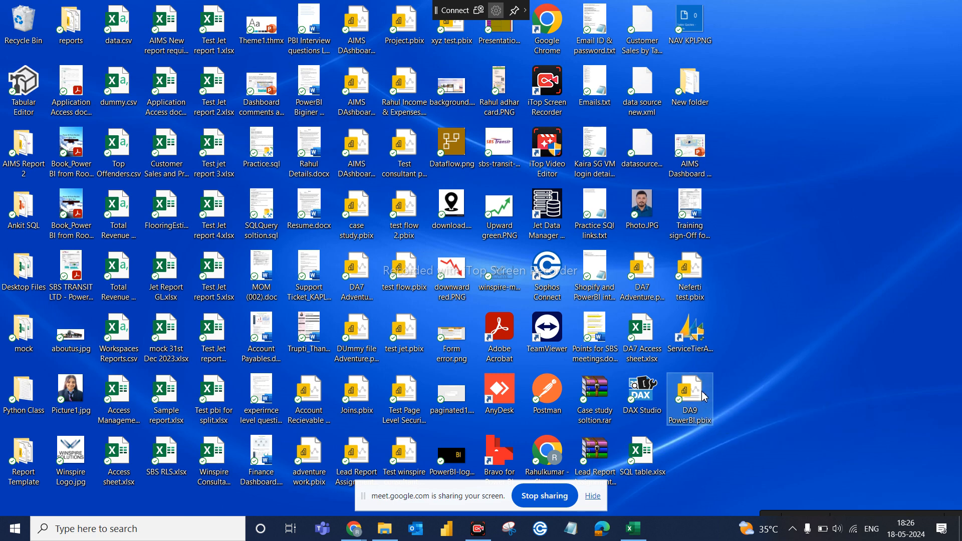
double_click(696, 398)
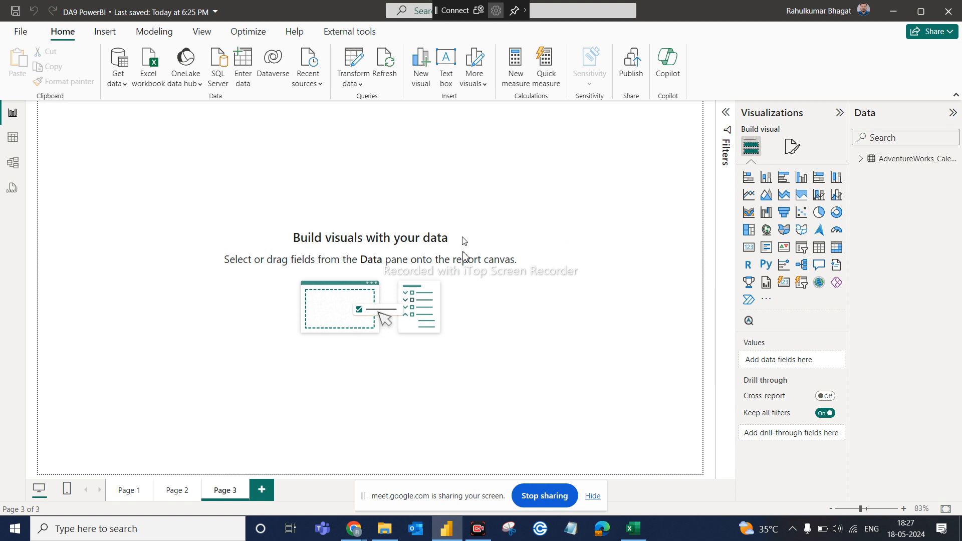
click(863, 159)
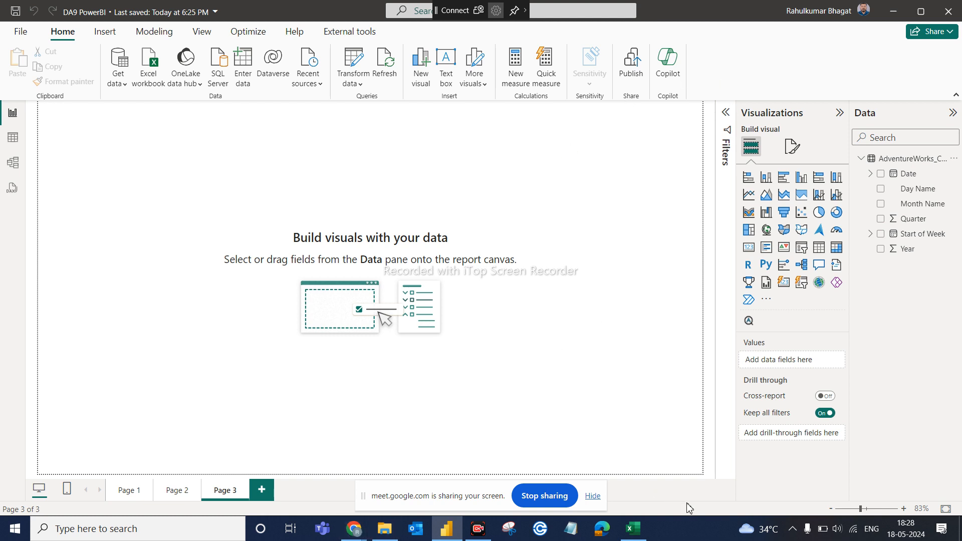
- Switch to the Google Meet window and capture the contributors below the presenter in the People list with Snipping Tool
mouse_move(354, 528)
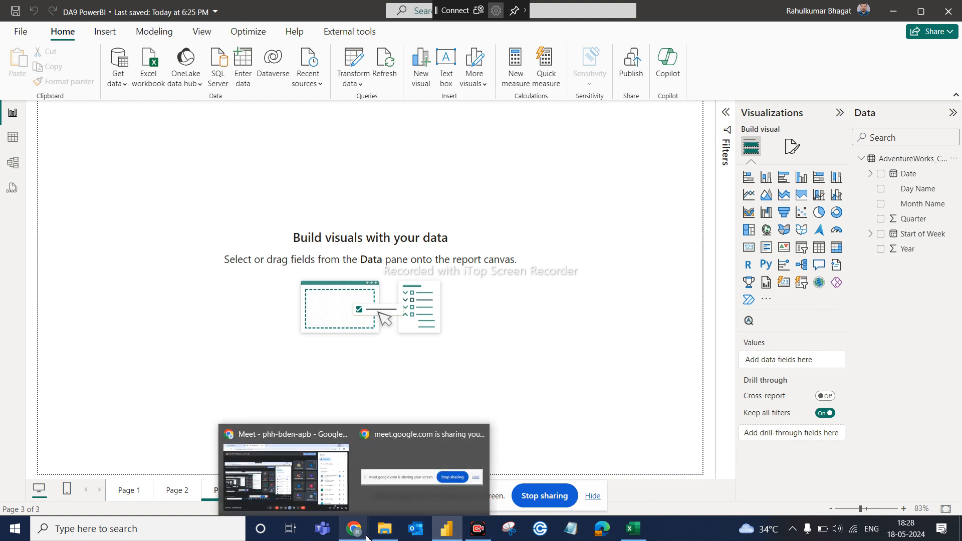
click(286, 471)
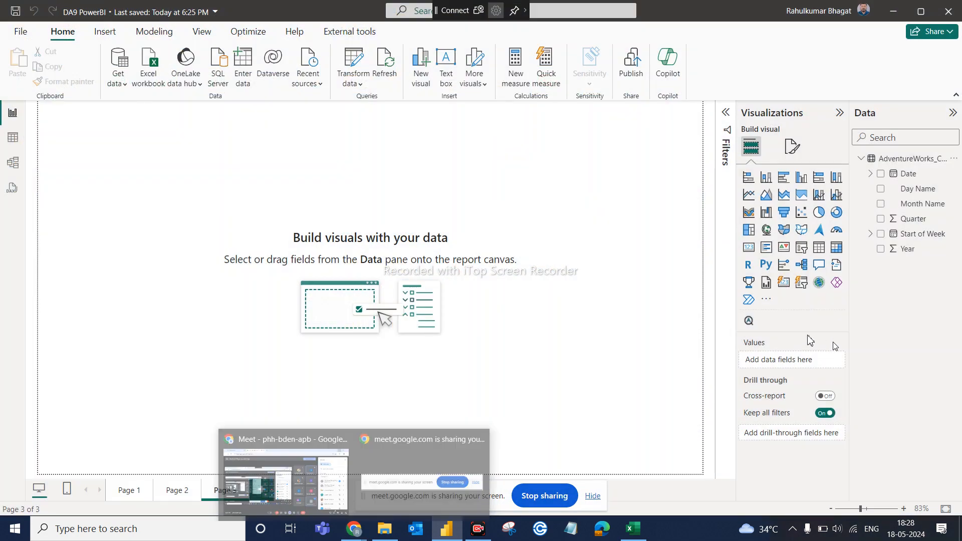
mouse_move(353, 528)
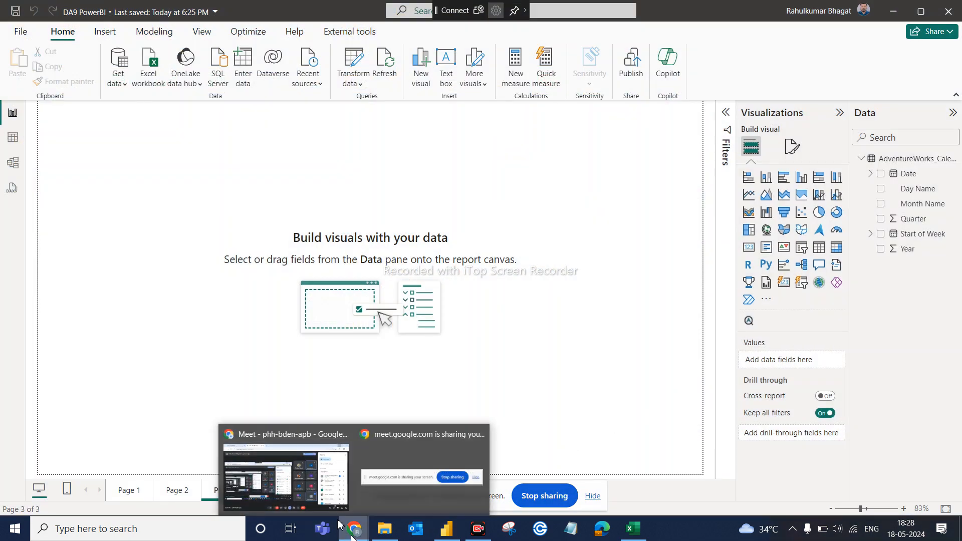
click(306, 466)
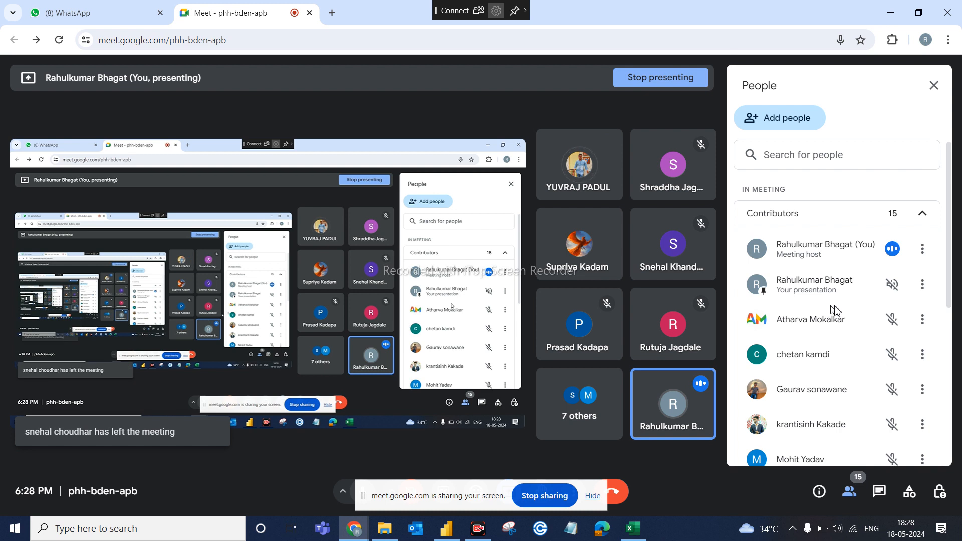
scroll(837, 308, down, 1)
scroll(836, 309, down, 2)
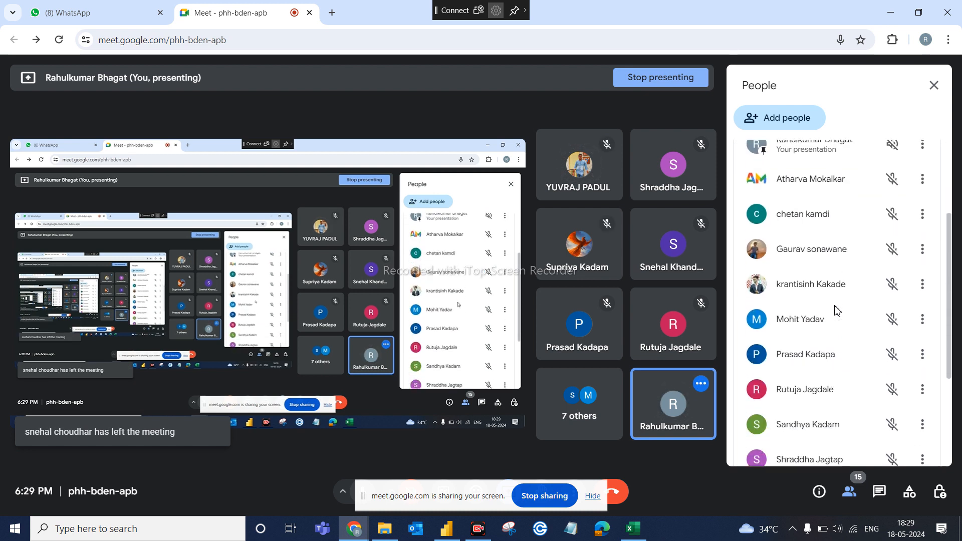
click(503, 532)
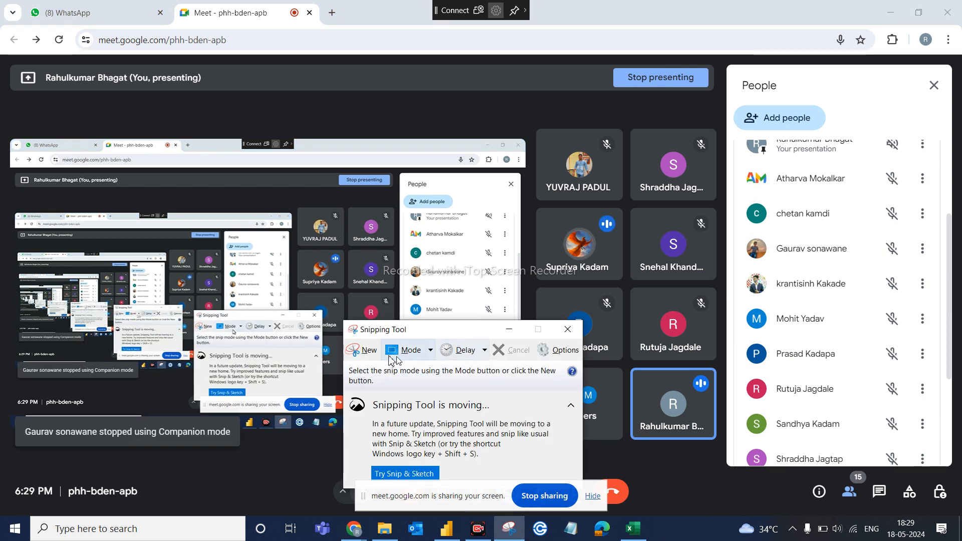
click(364, 350)
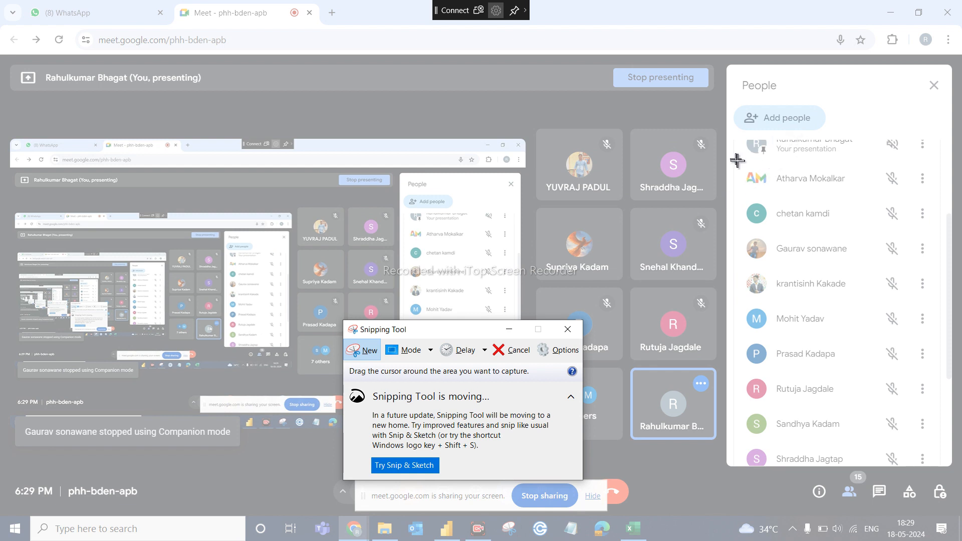
drag(741, 161, 935, 470)
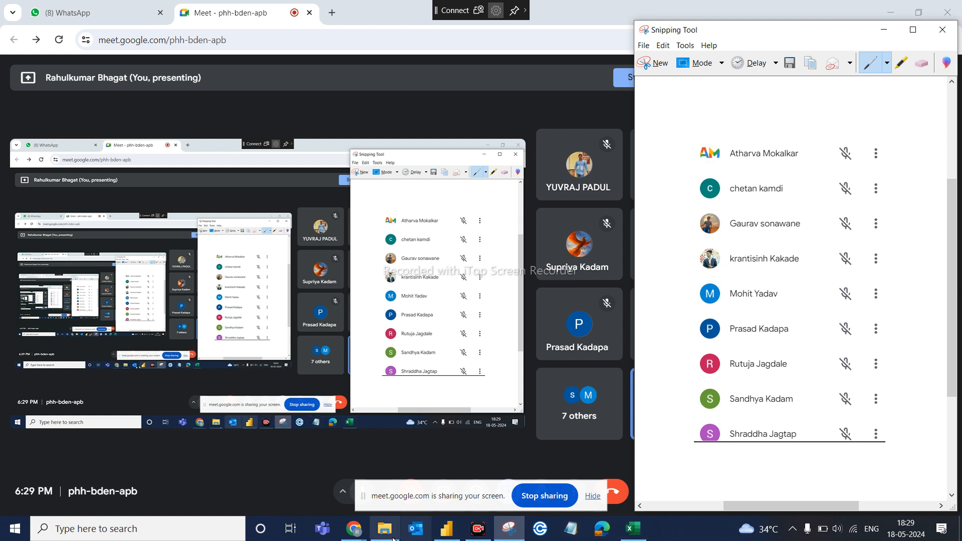
- Open Paint and paste the captured participant list onto the blank canvas
mouse_move(354, 529)
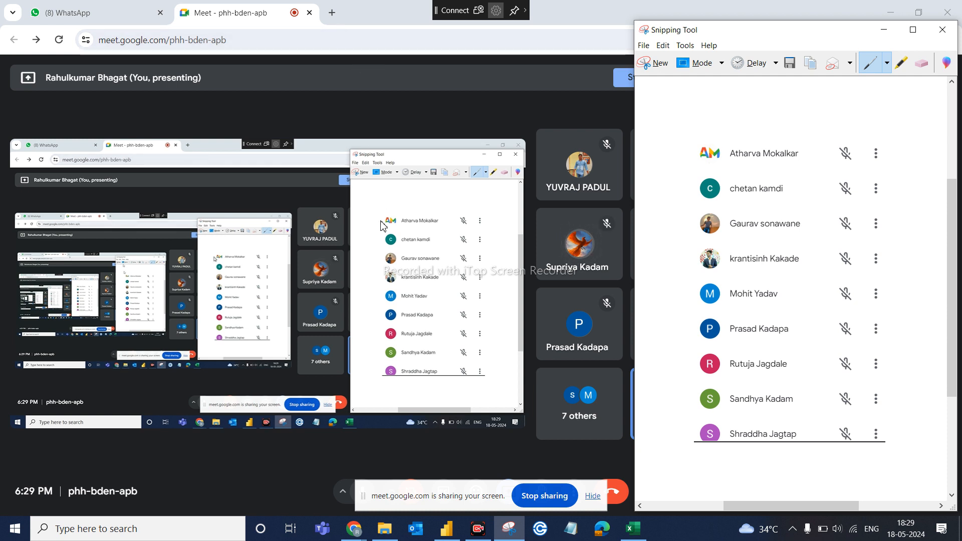
click(143, 527)
text(paint)
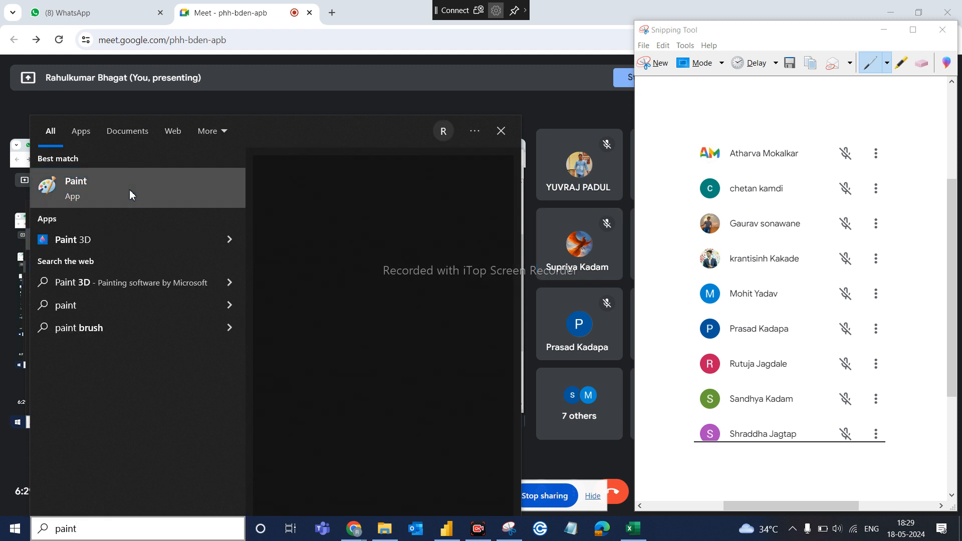
click(130, 191)
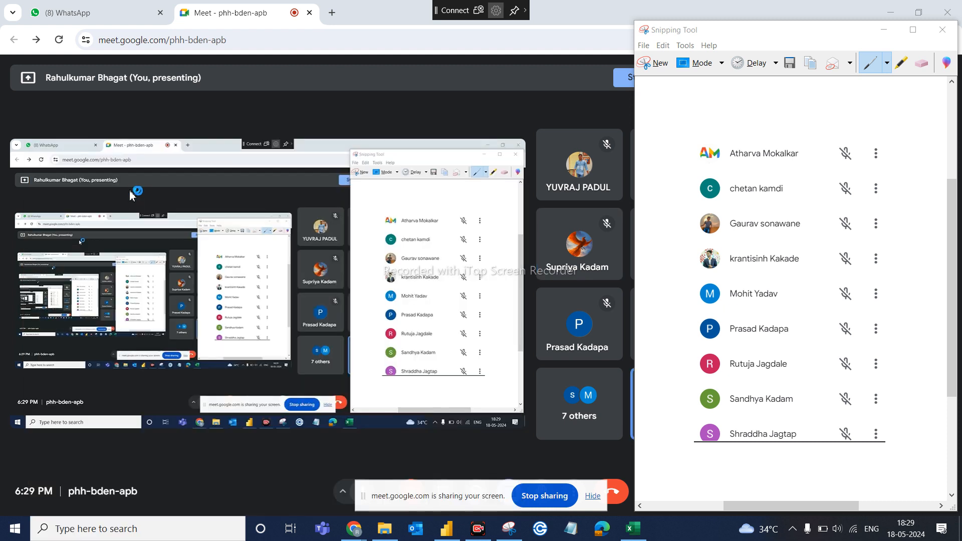
key(ctrl+v)
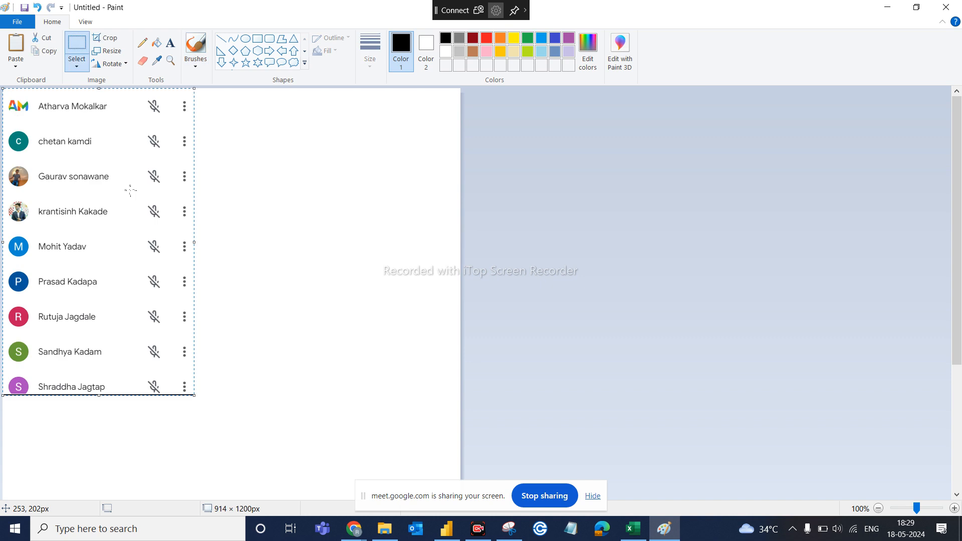
- Return to the Google Meet People list and capture its last four participants with Snipping Tool
click(887, 7)
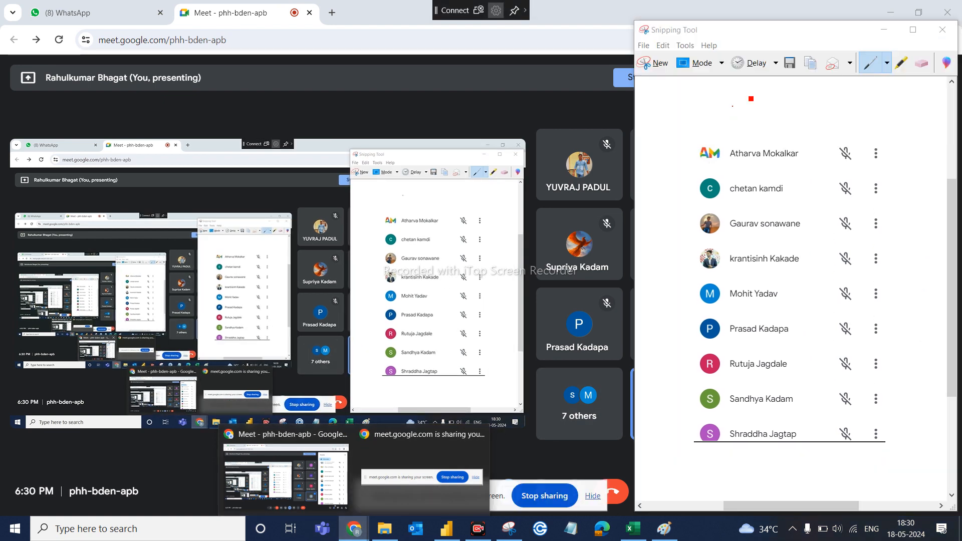
click(884, 30)
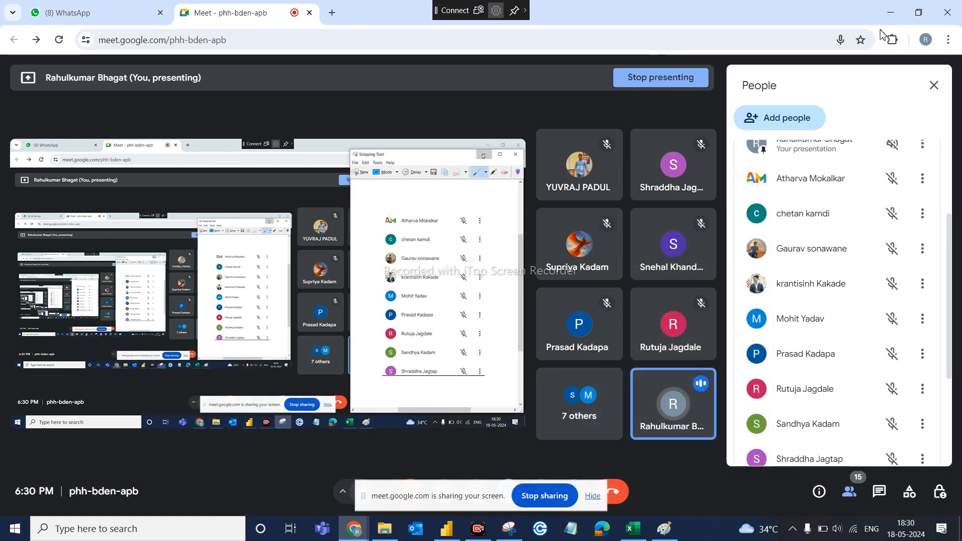
scroll(842, 283, down, 3)
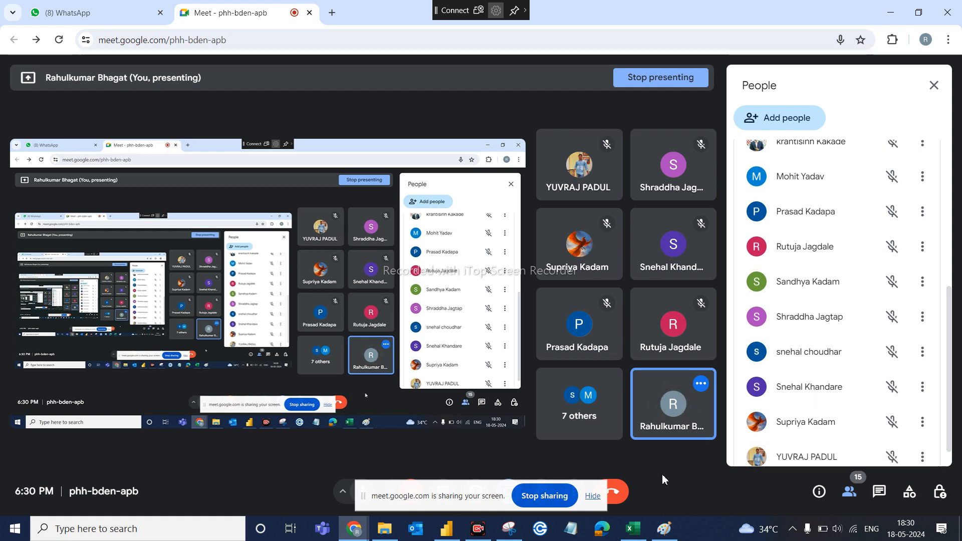
click(509, 529)
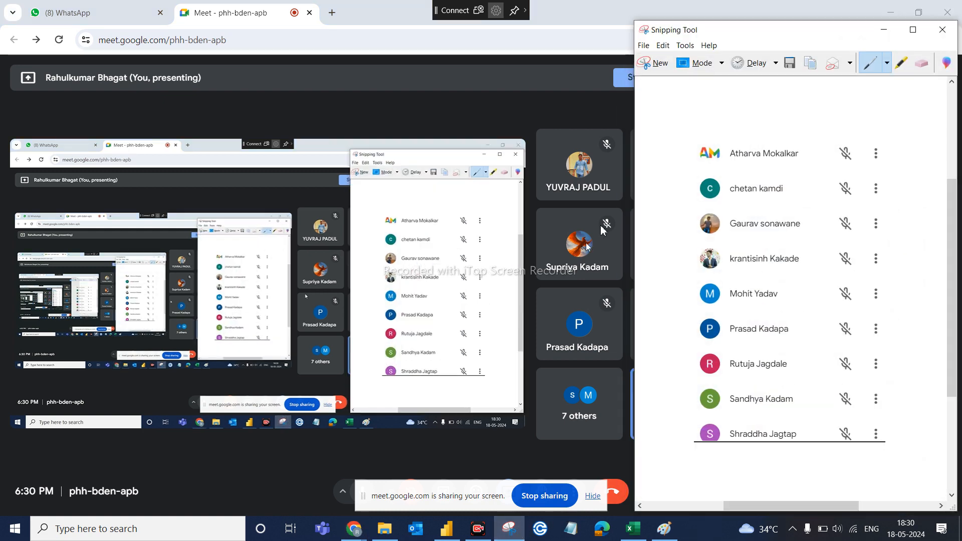
click(667, 66)
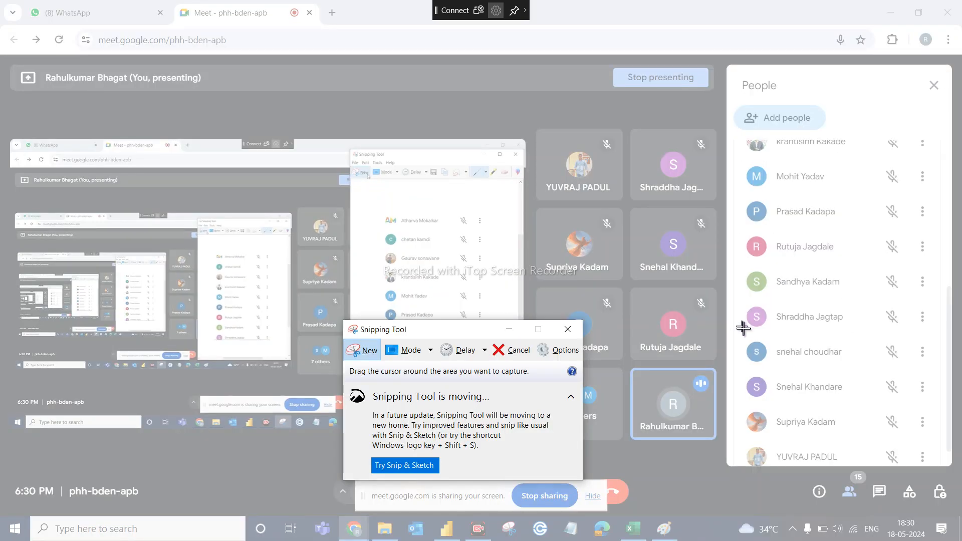
drag(743, 333, 931, 463)
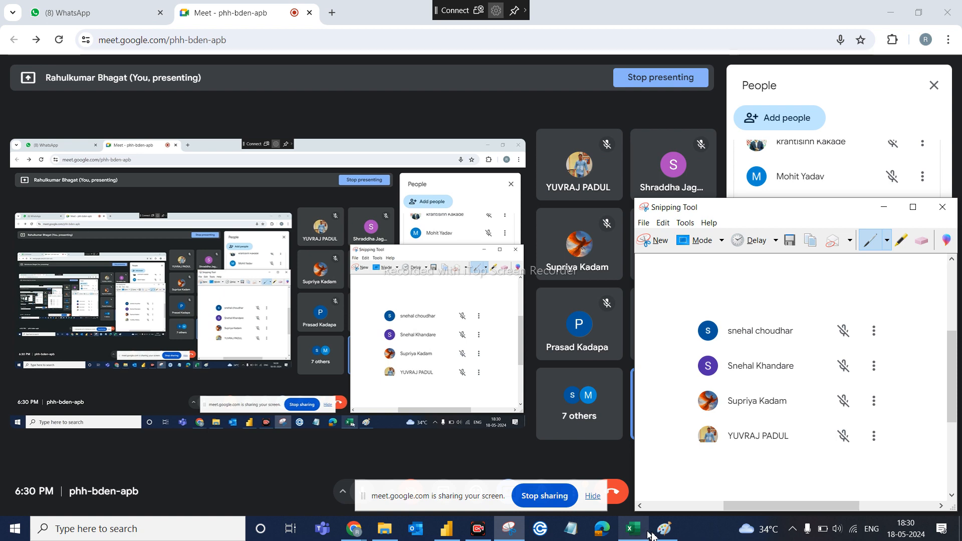
- Switch to Paint, paste the new snip and place it in the blank area beside the first participant list
click(665, 530)
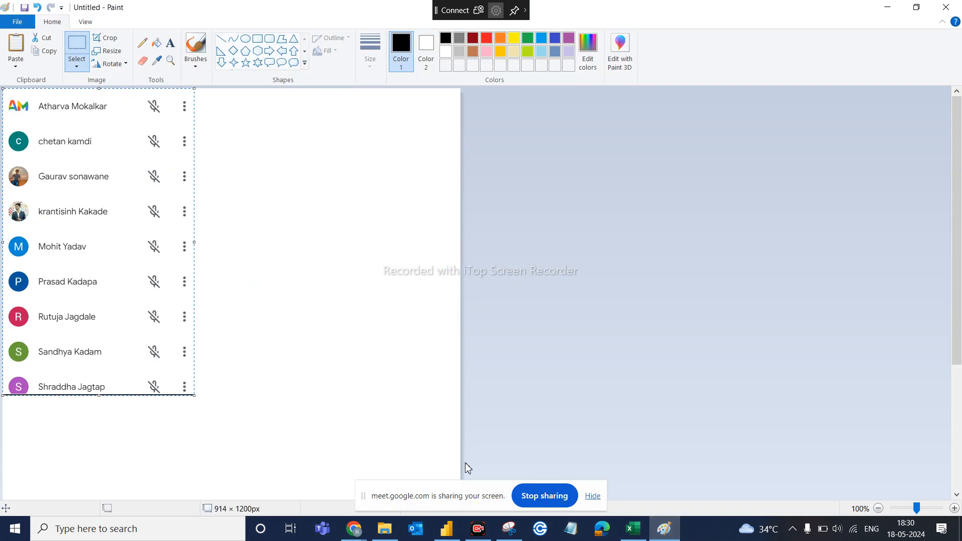
key(ctrl+v)
drag(155, 203, 390, 302)
click(357, 369)
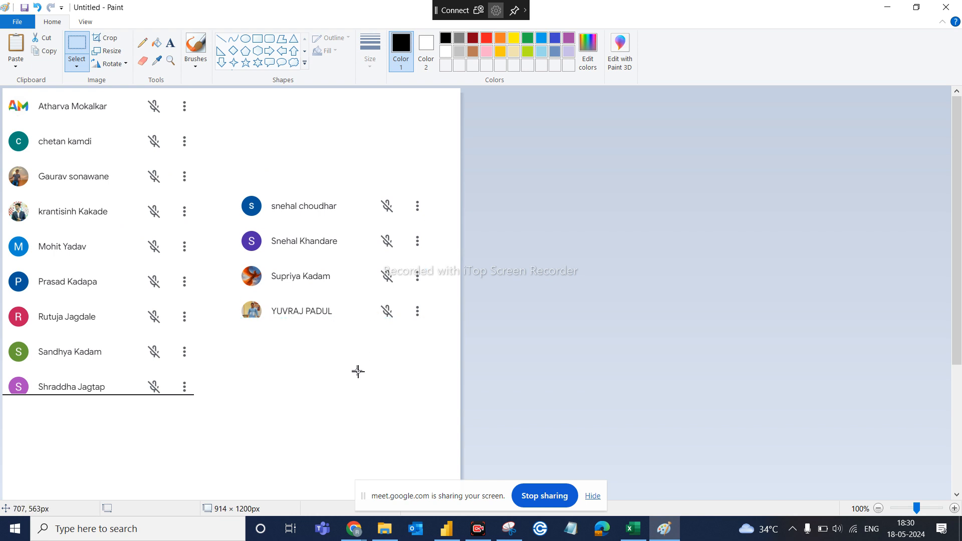
- Minimize Paint and close Snipping Tool without saving the snip
click(886, 8)
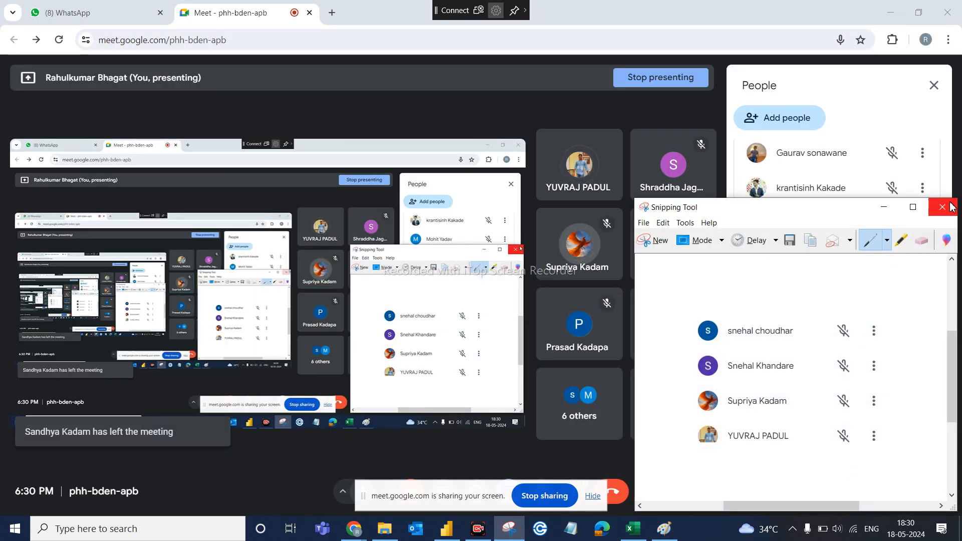
click(942, 207)
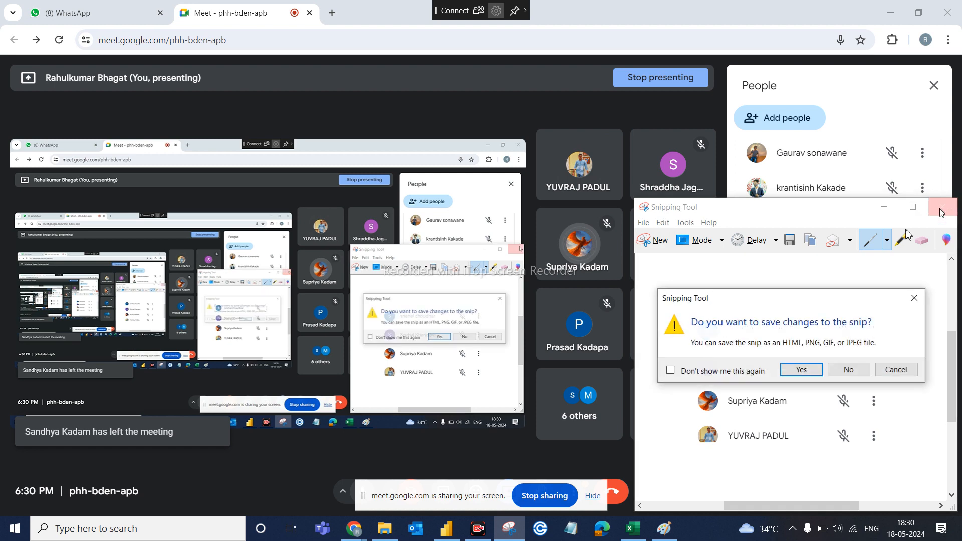
click(800, 370)
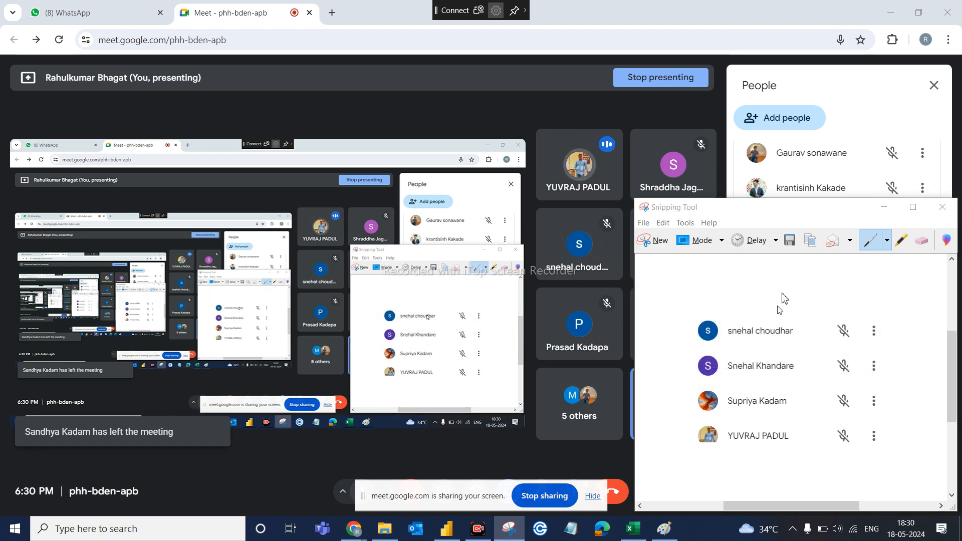
click(946, 188)
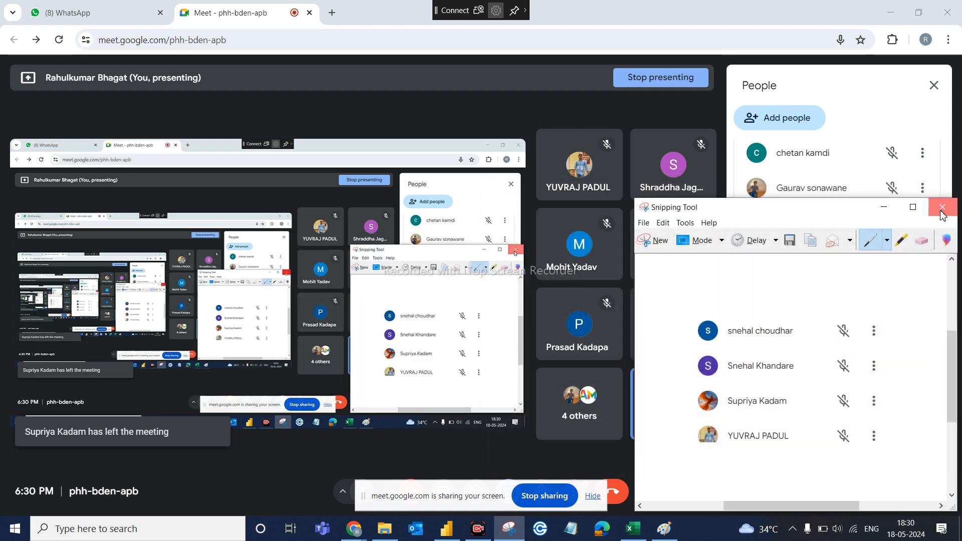
click(939, 219)
click(847, 370)
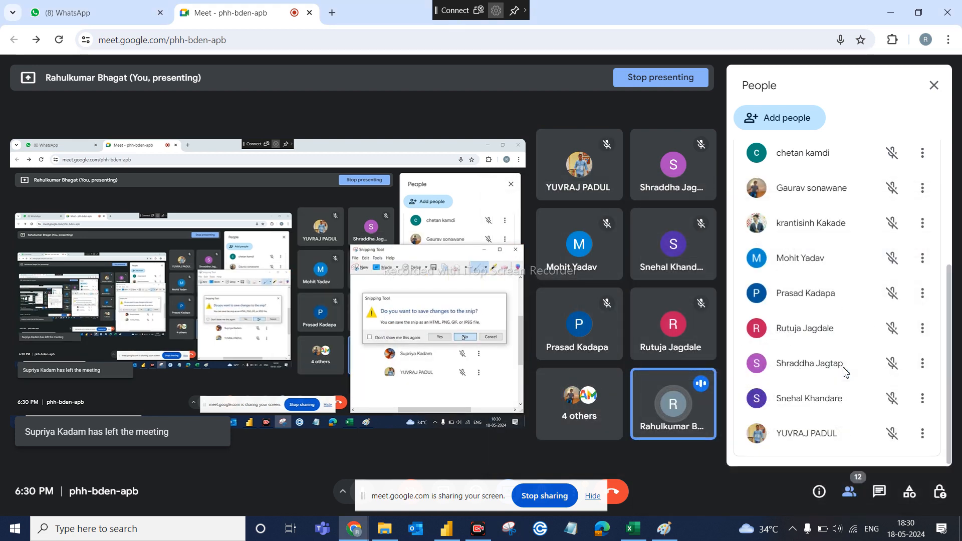
- Close the People list and leave the Google Meet call
click(935, 87)
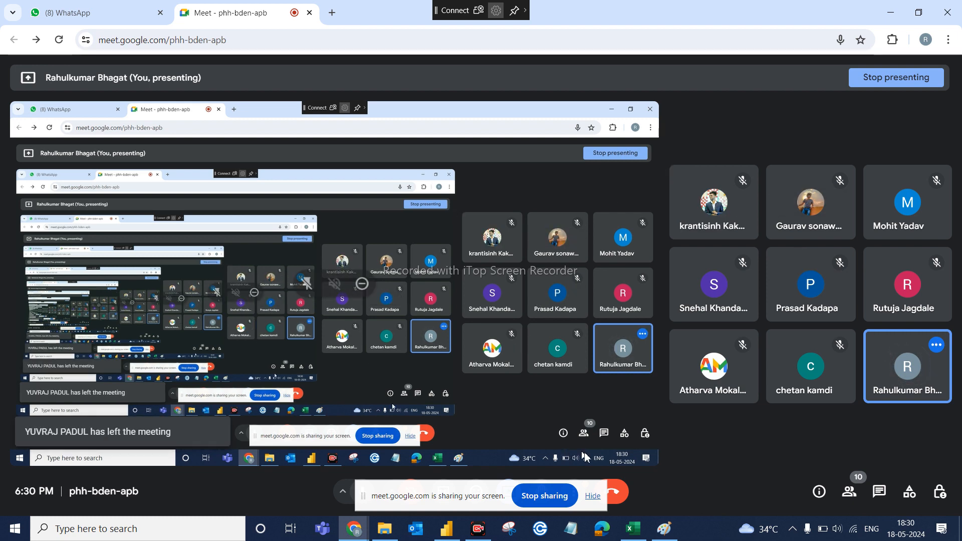
click(615, 496)
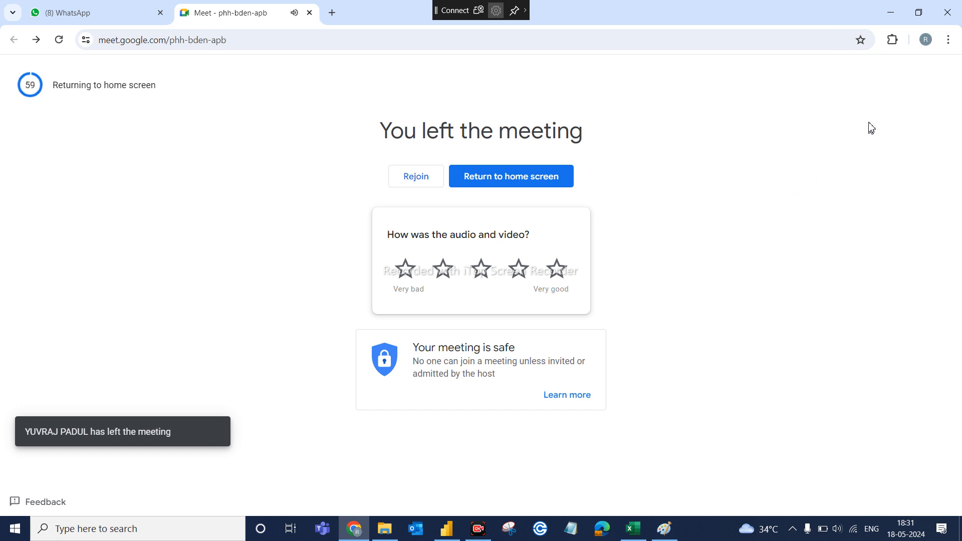
- Minimize the browser and the DA9 PowerBI report to reveal the desktop, and bring up the iTop Screen Recorder controls
click(893, 9)
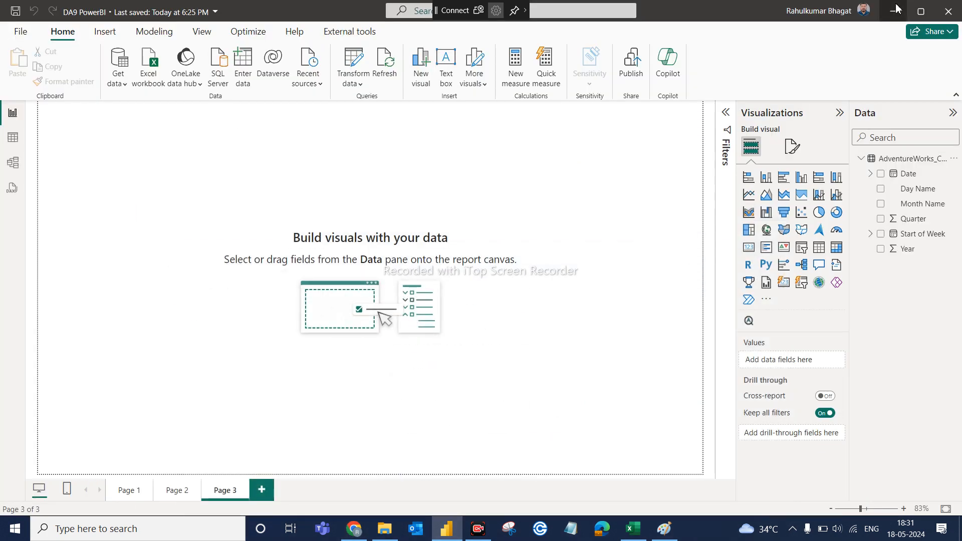
click(898, 9)
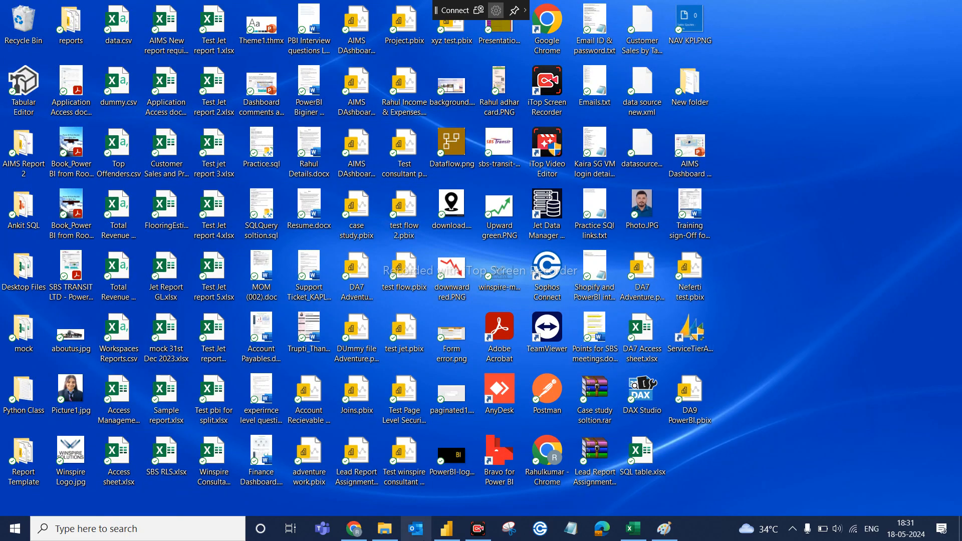
click(482, 531)
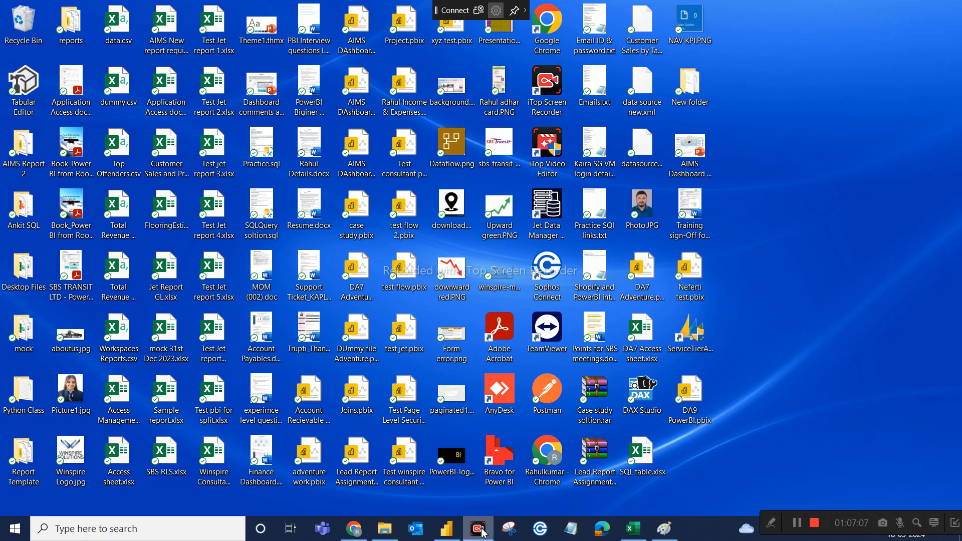